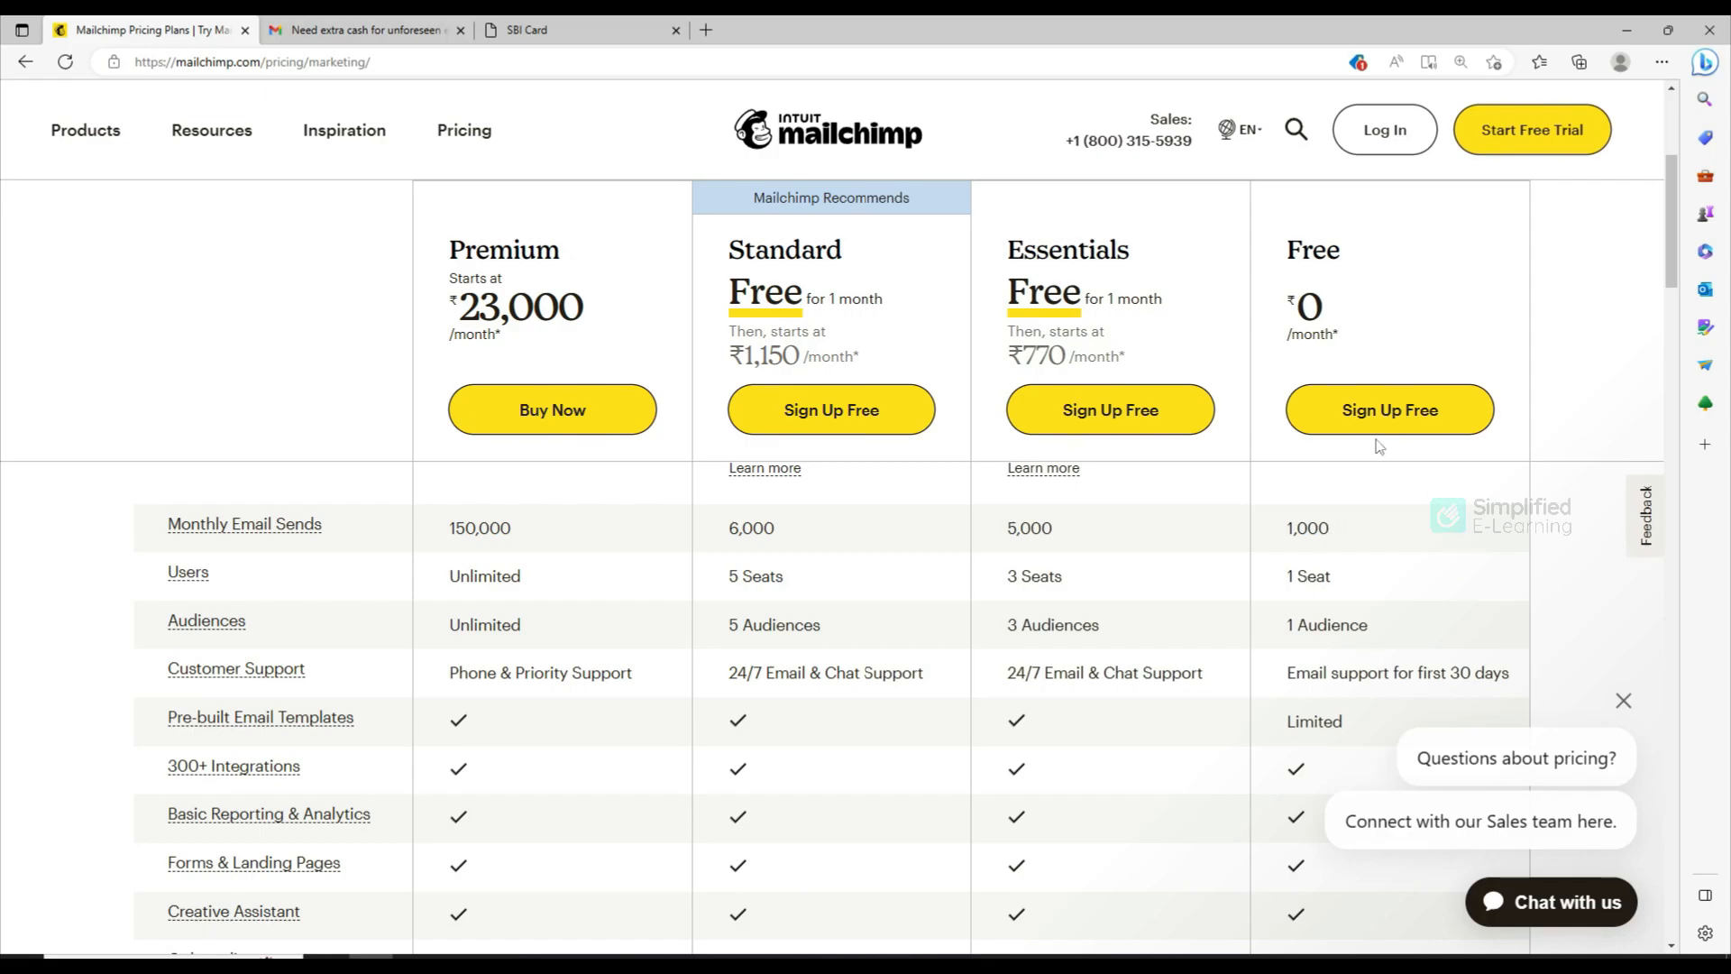
# - Choose to sign up for the Free plan at ₹0 per month
pyautogui.click(1393, 416)
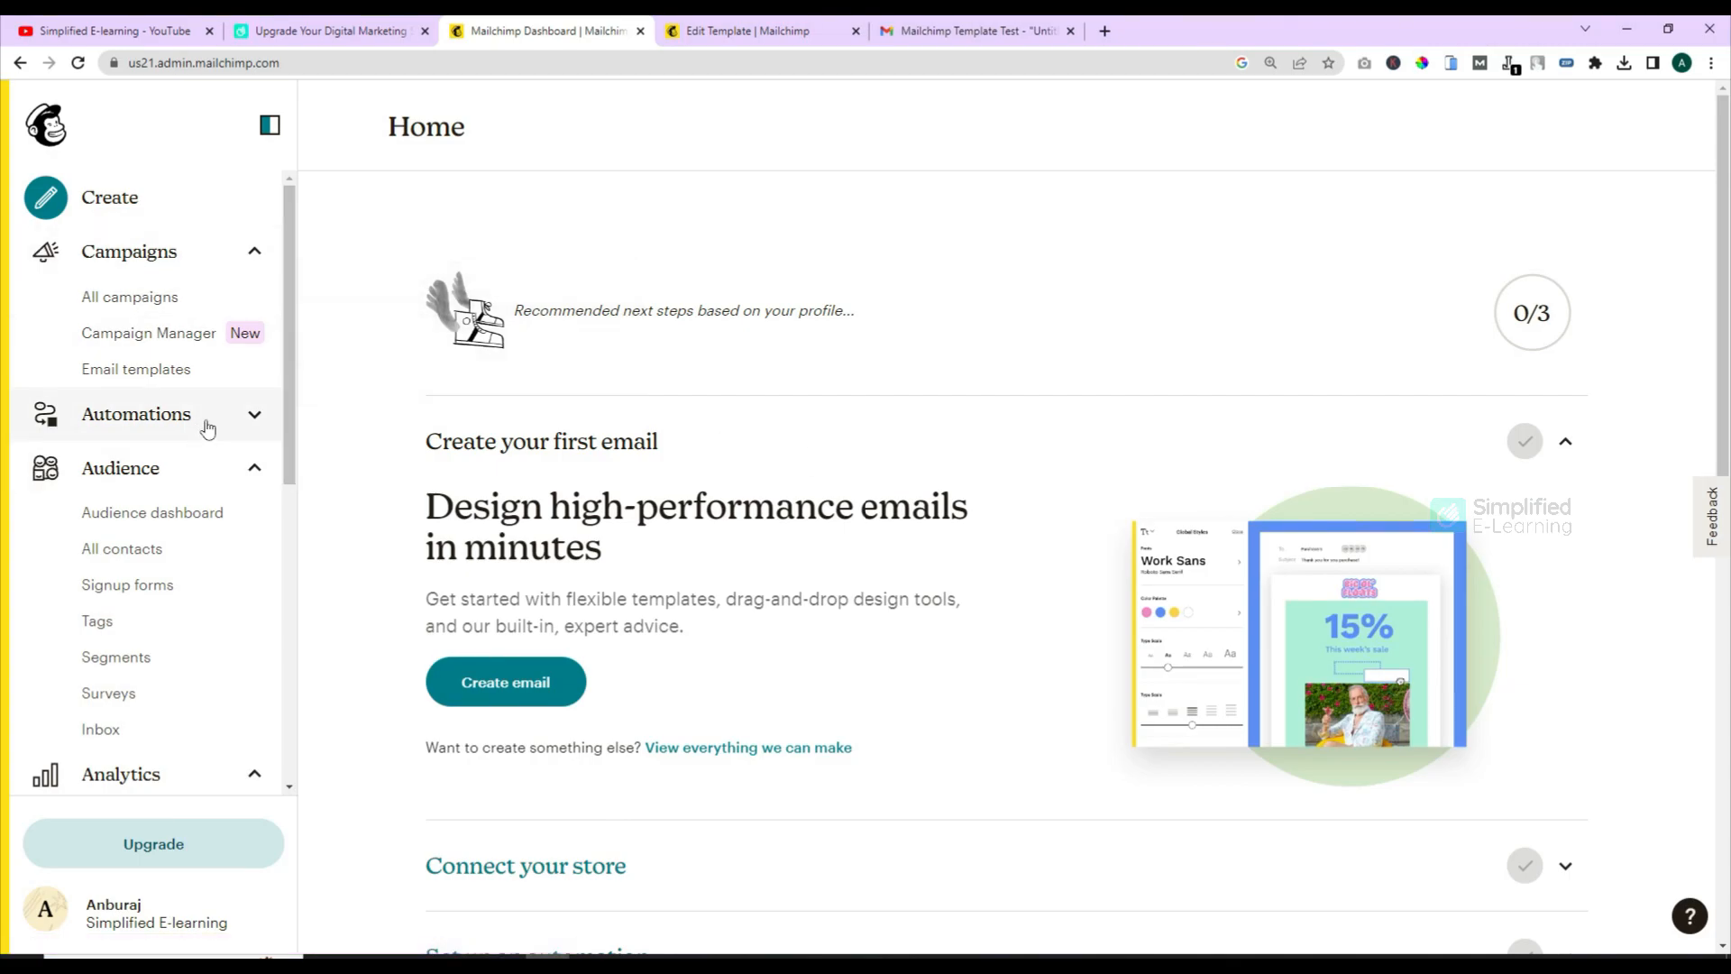
# - Look through the dashboard's navigation sections, open the email templates and start creating a new template
pyautogui.scroll(-4, 144, 559)
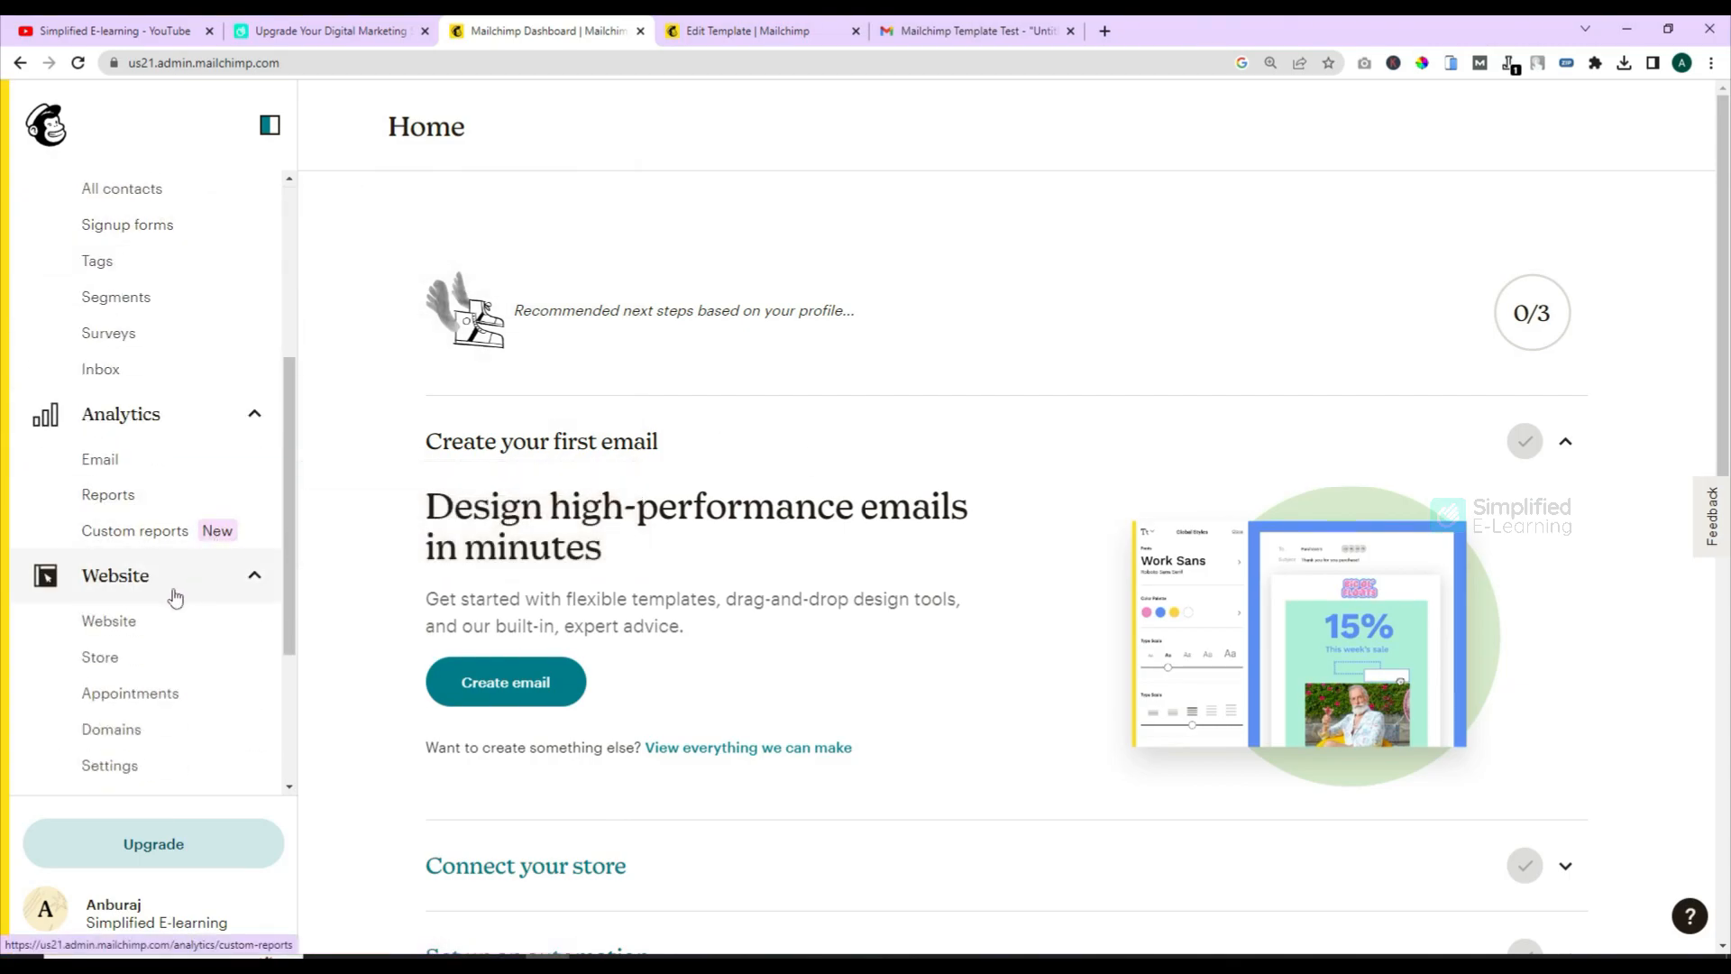
pyautogui.scroll(-3, 176, 596)
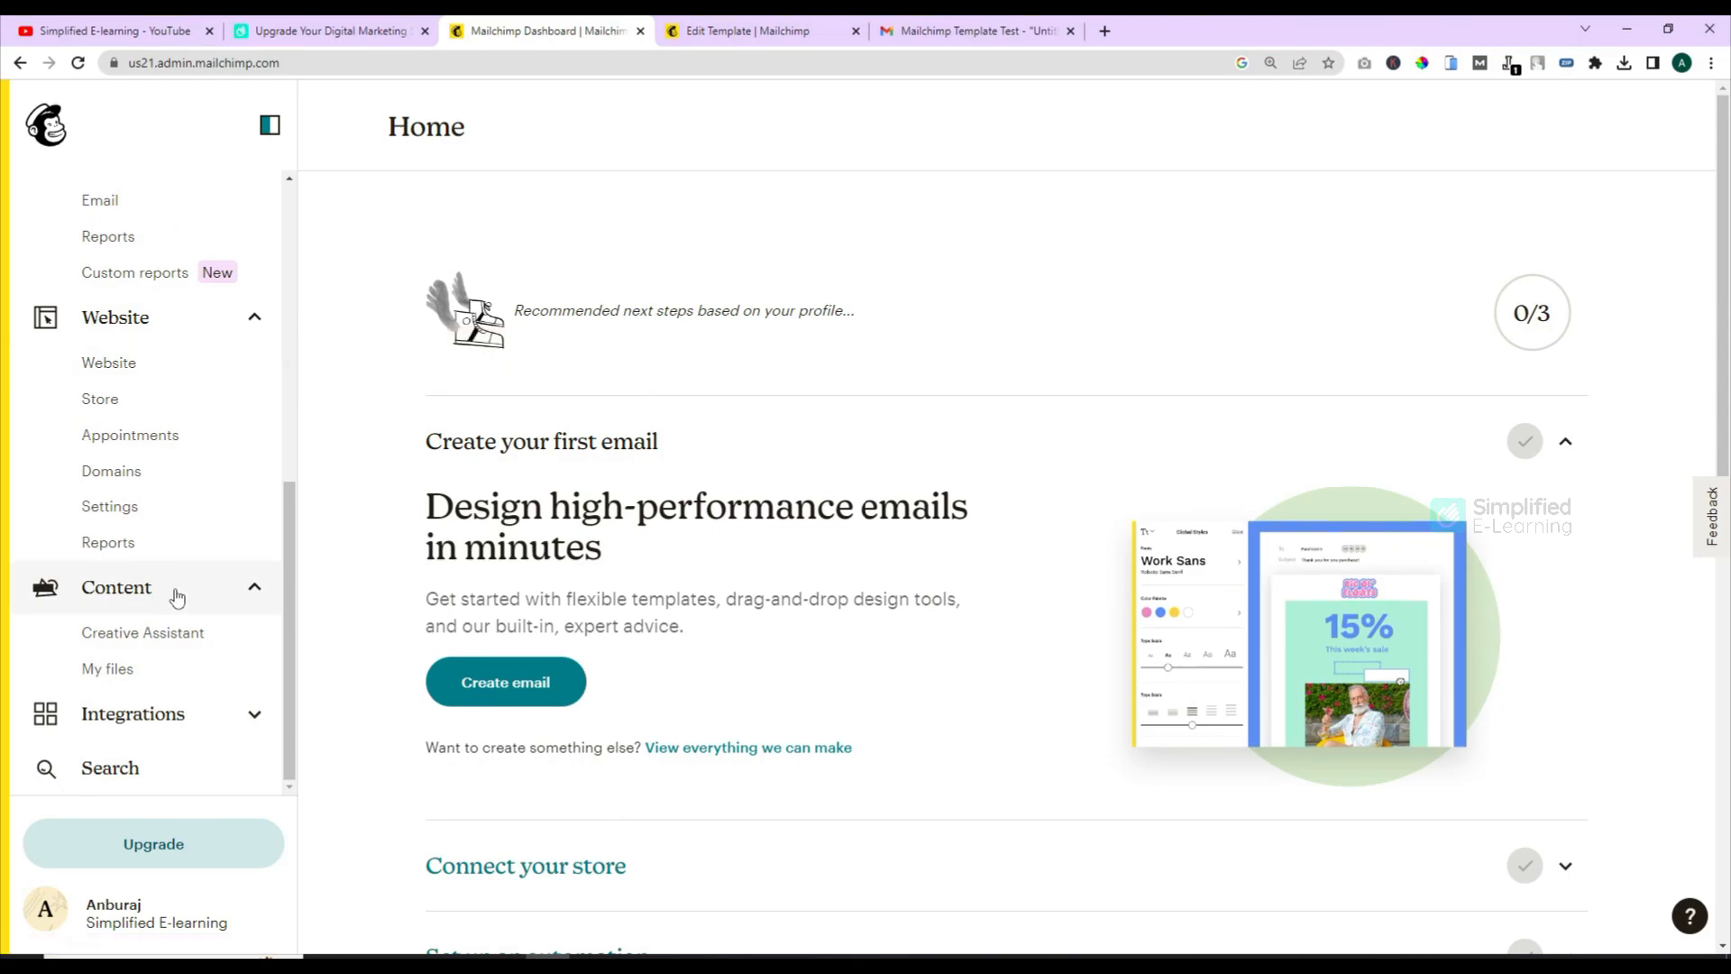
pyautogui.scroll(7, 164, 545)
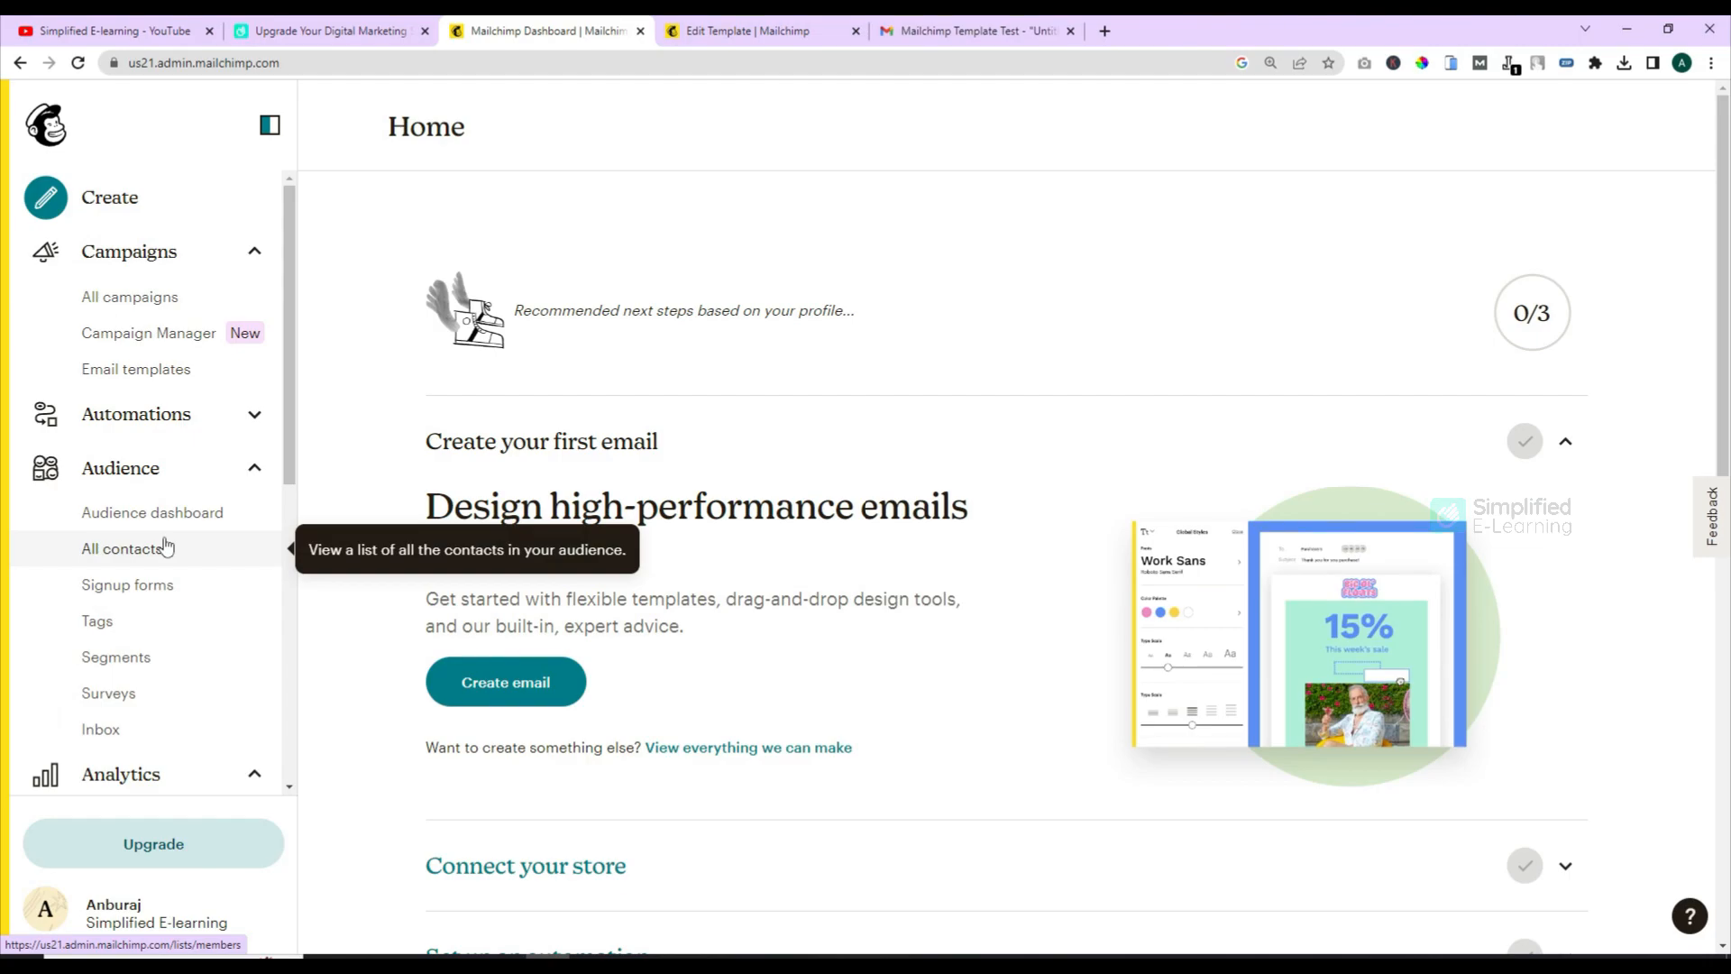
pyautogui.click(149, 379)
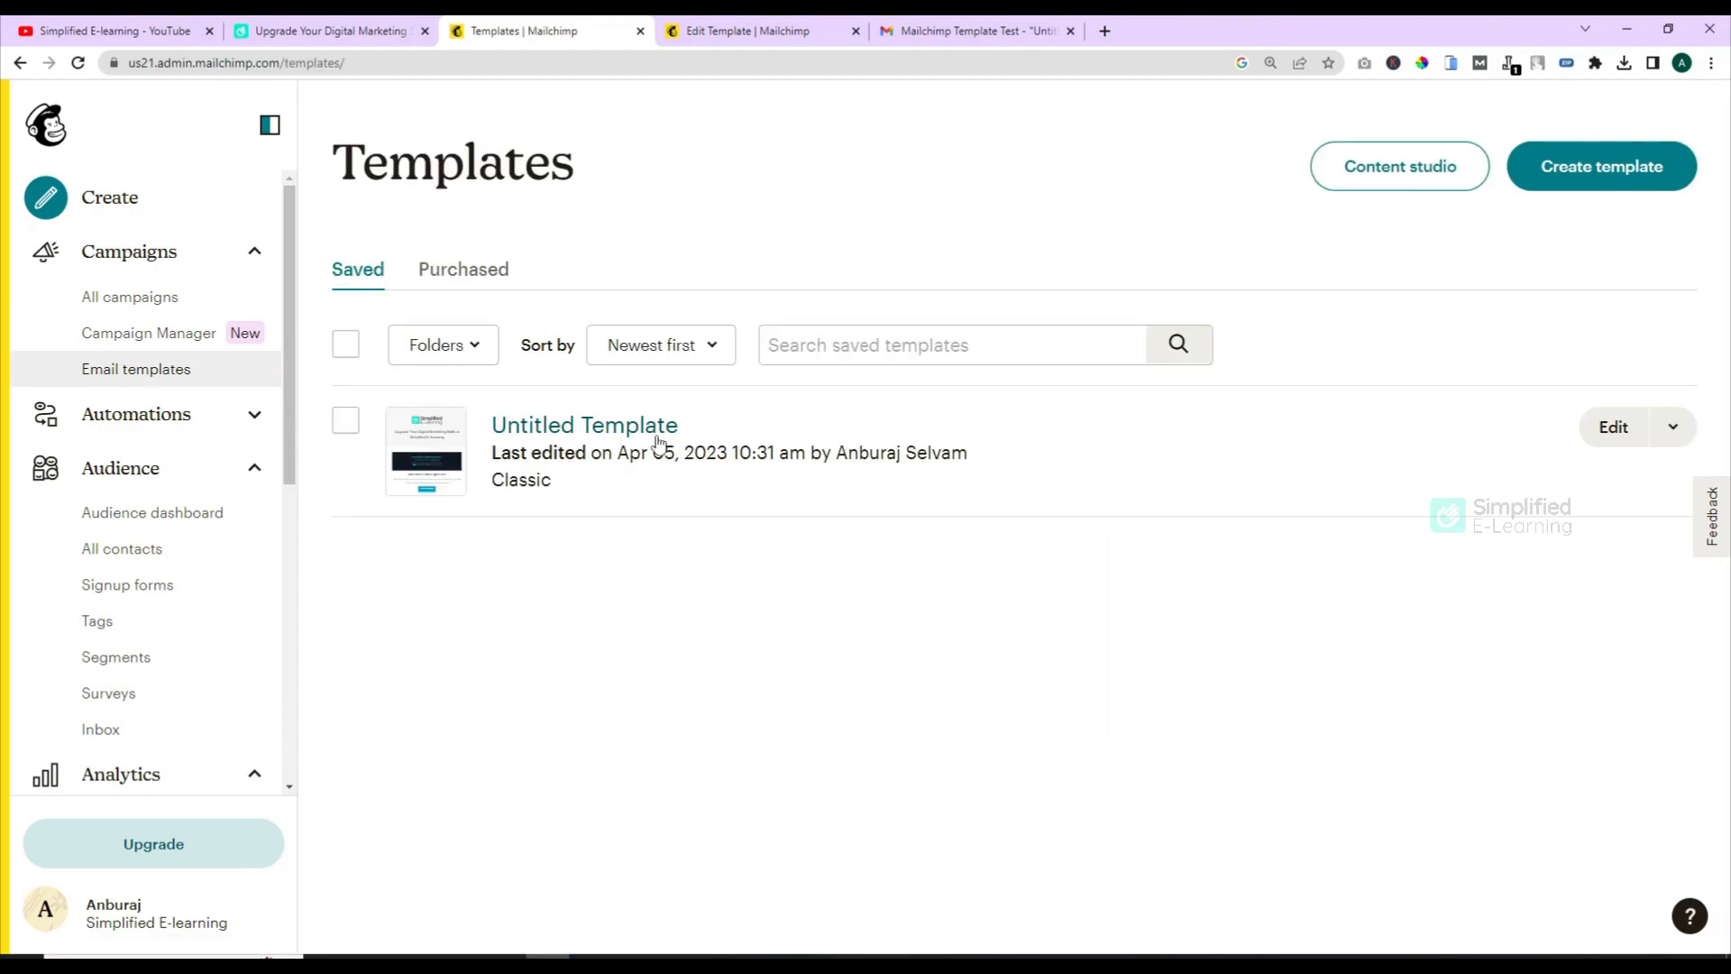
pyautogui.click(1594, 173)
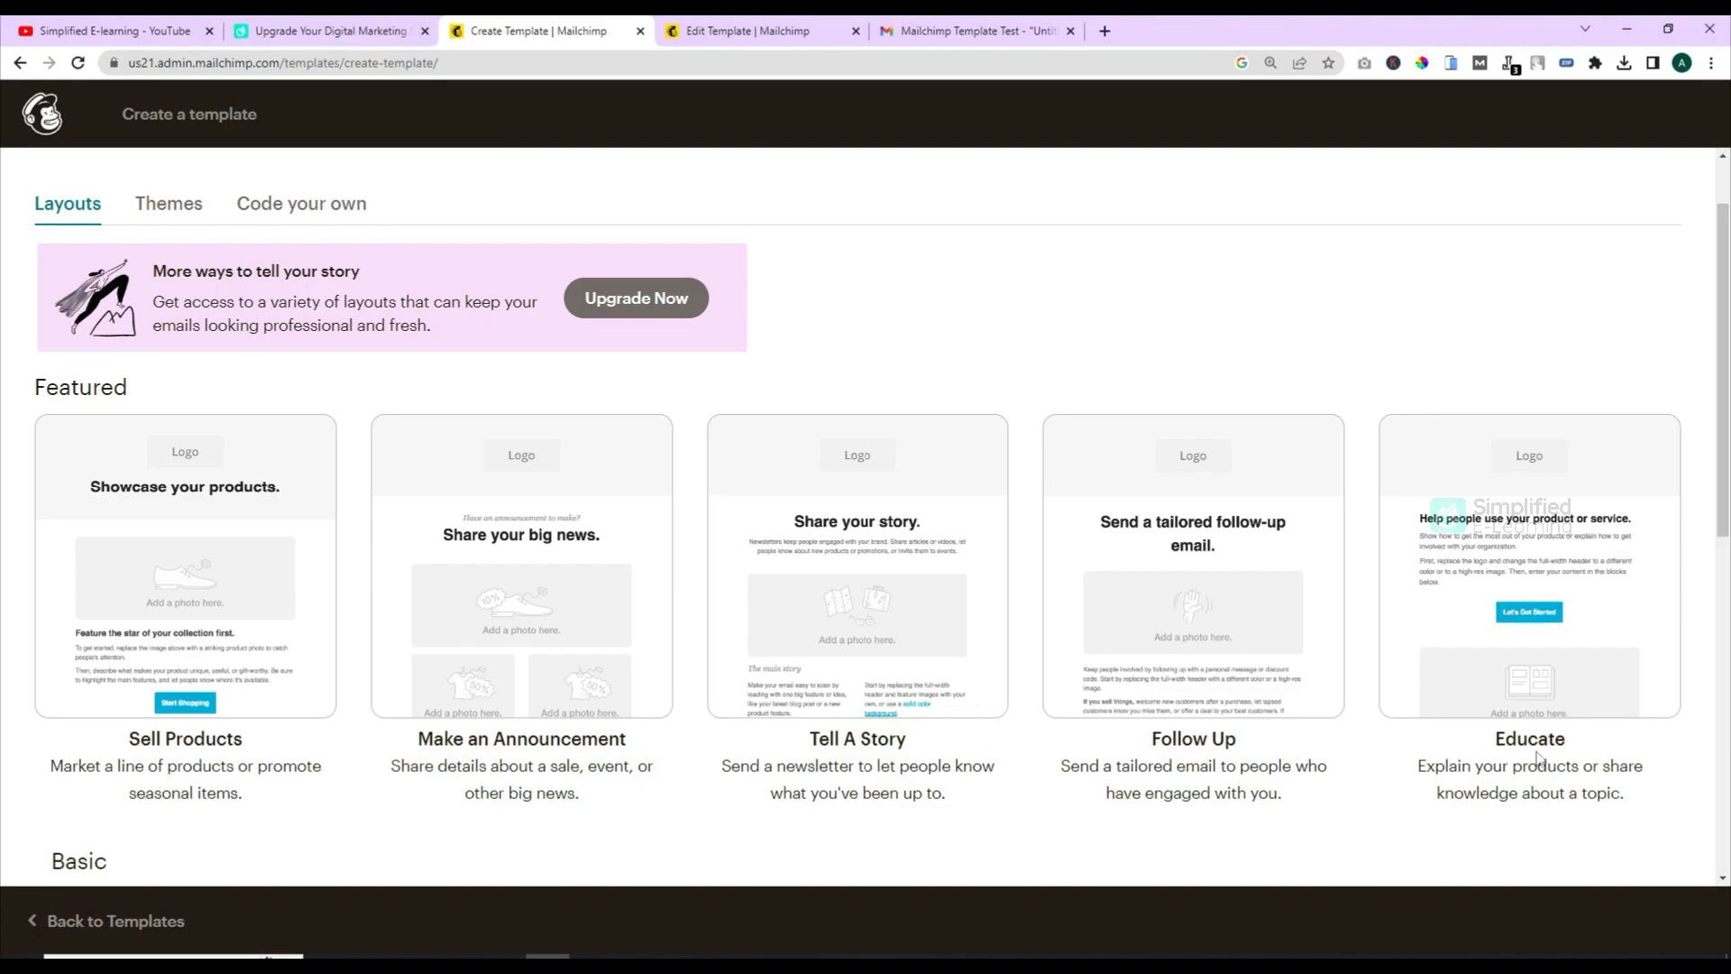
# - Examine the Featured and Basic layouts and the Featured themes offered as starting points for the template
pyautogui.moveTo(1479, 723)
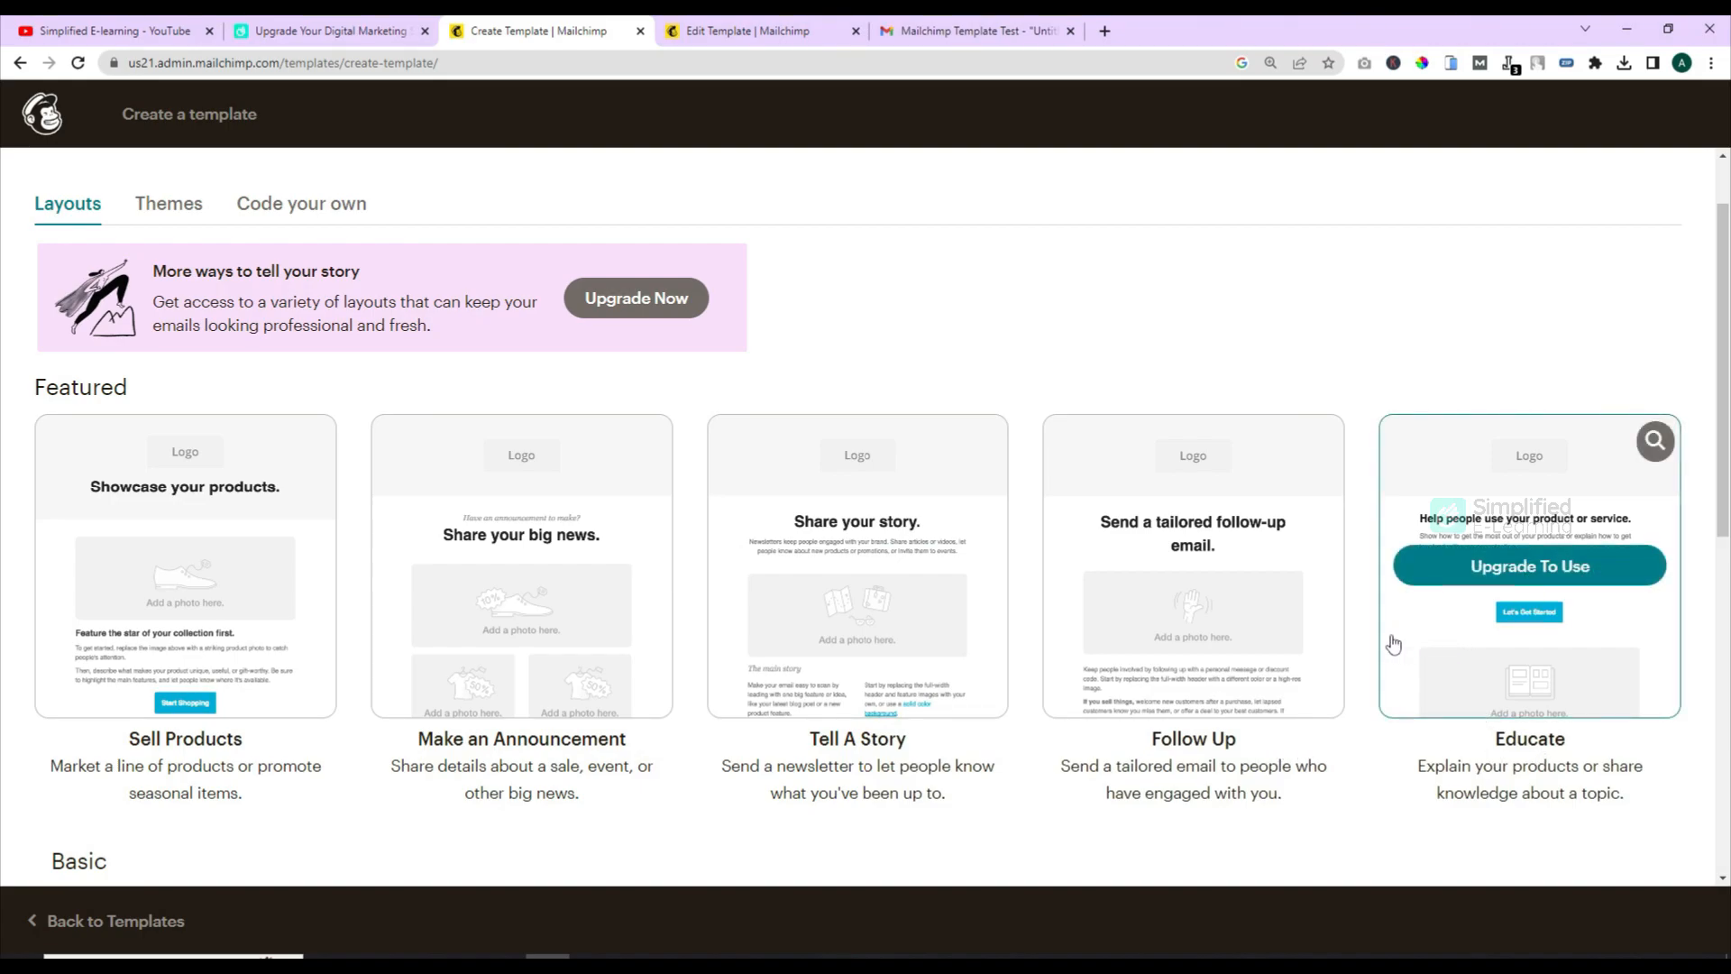
pyautogui.moveTo(895, 638)
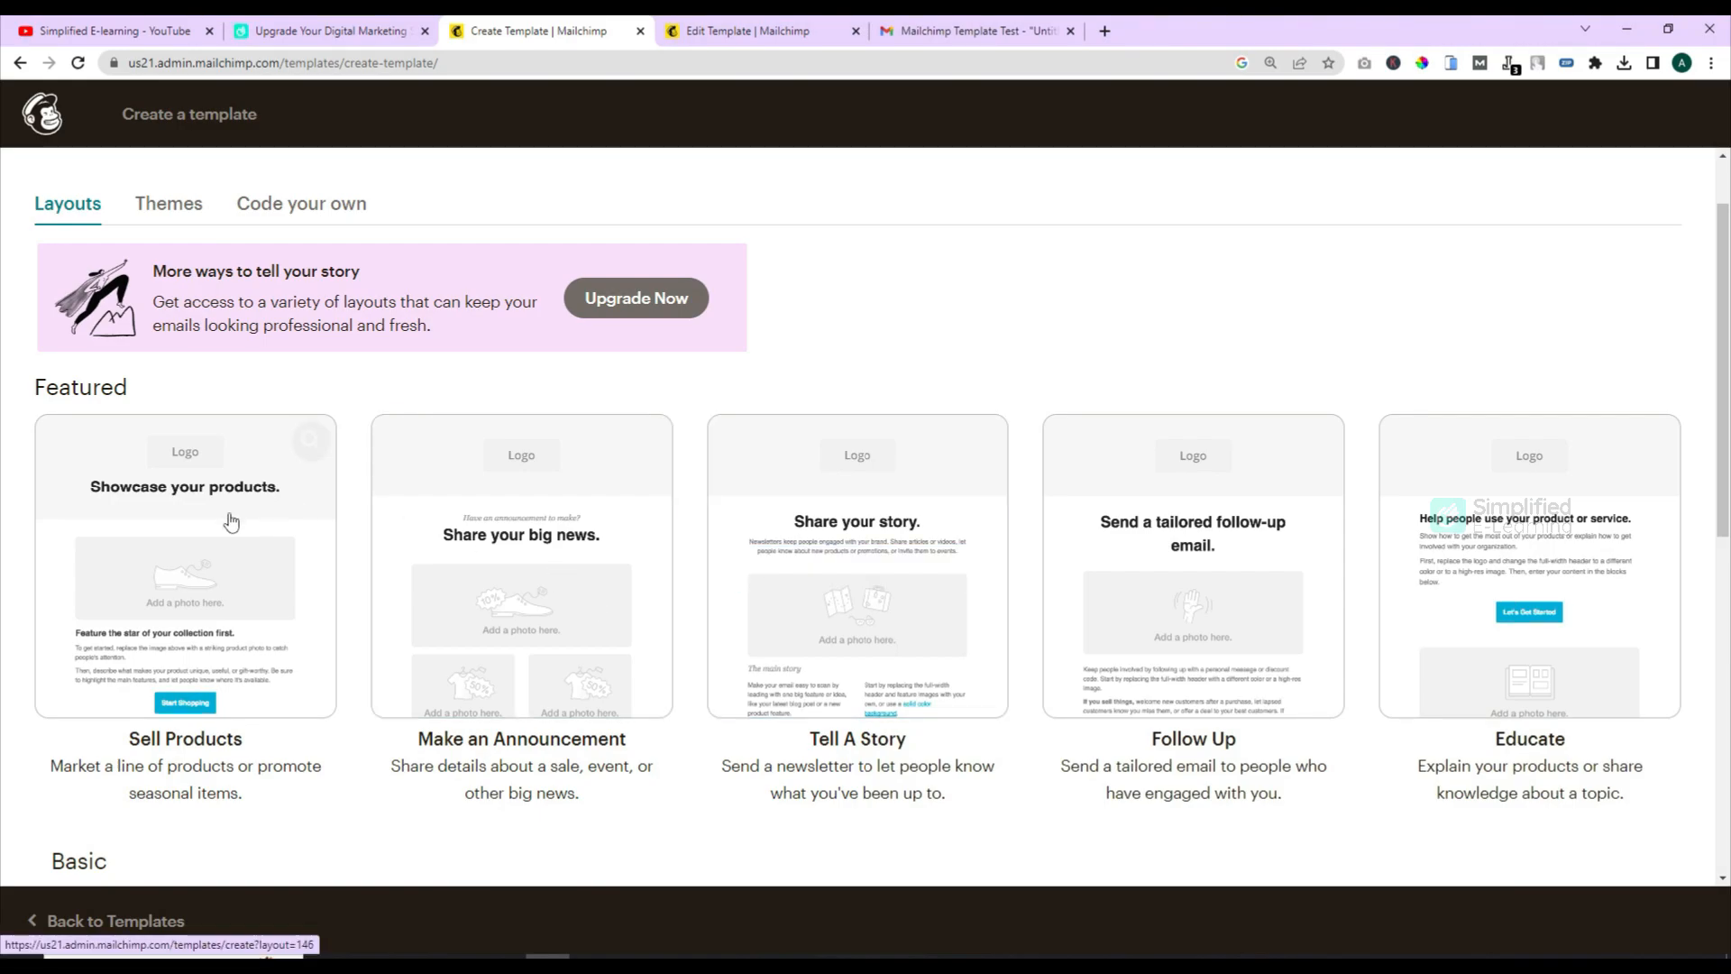
pyautogui.scroll(-6, 510, 583)
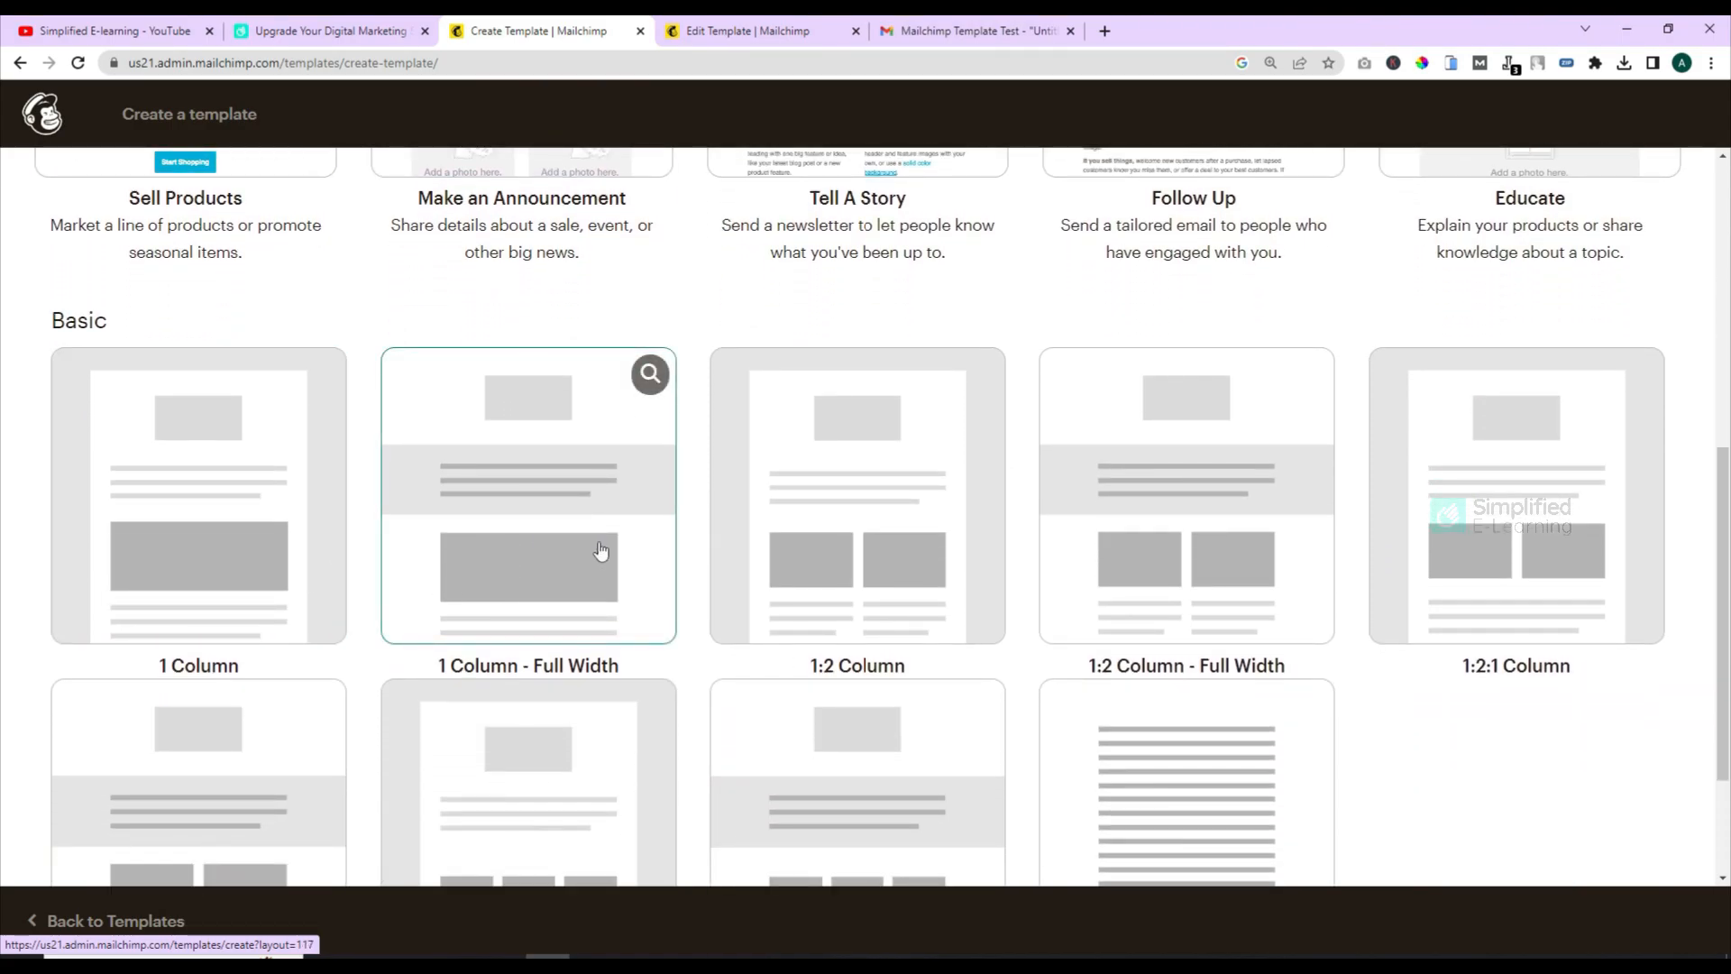
pyautogui.moveTo(886, 572)
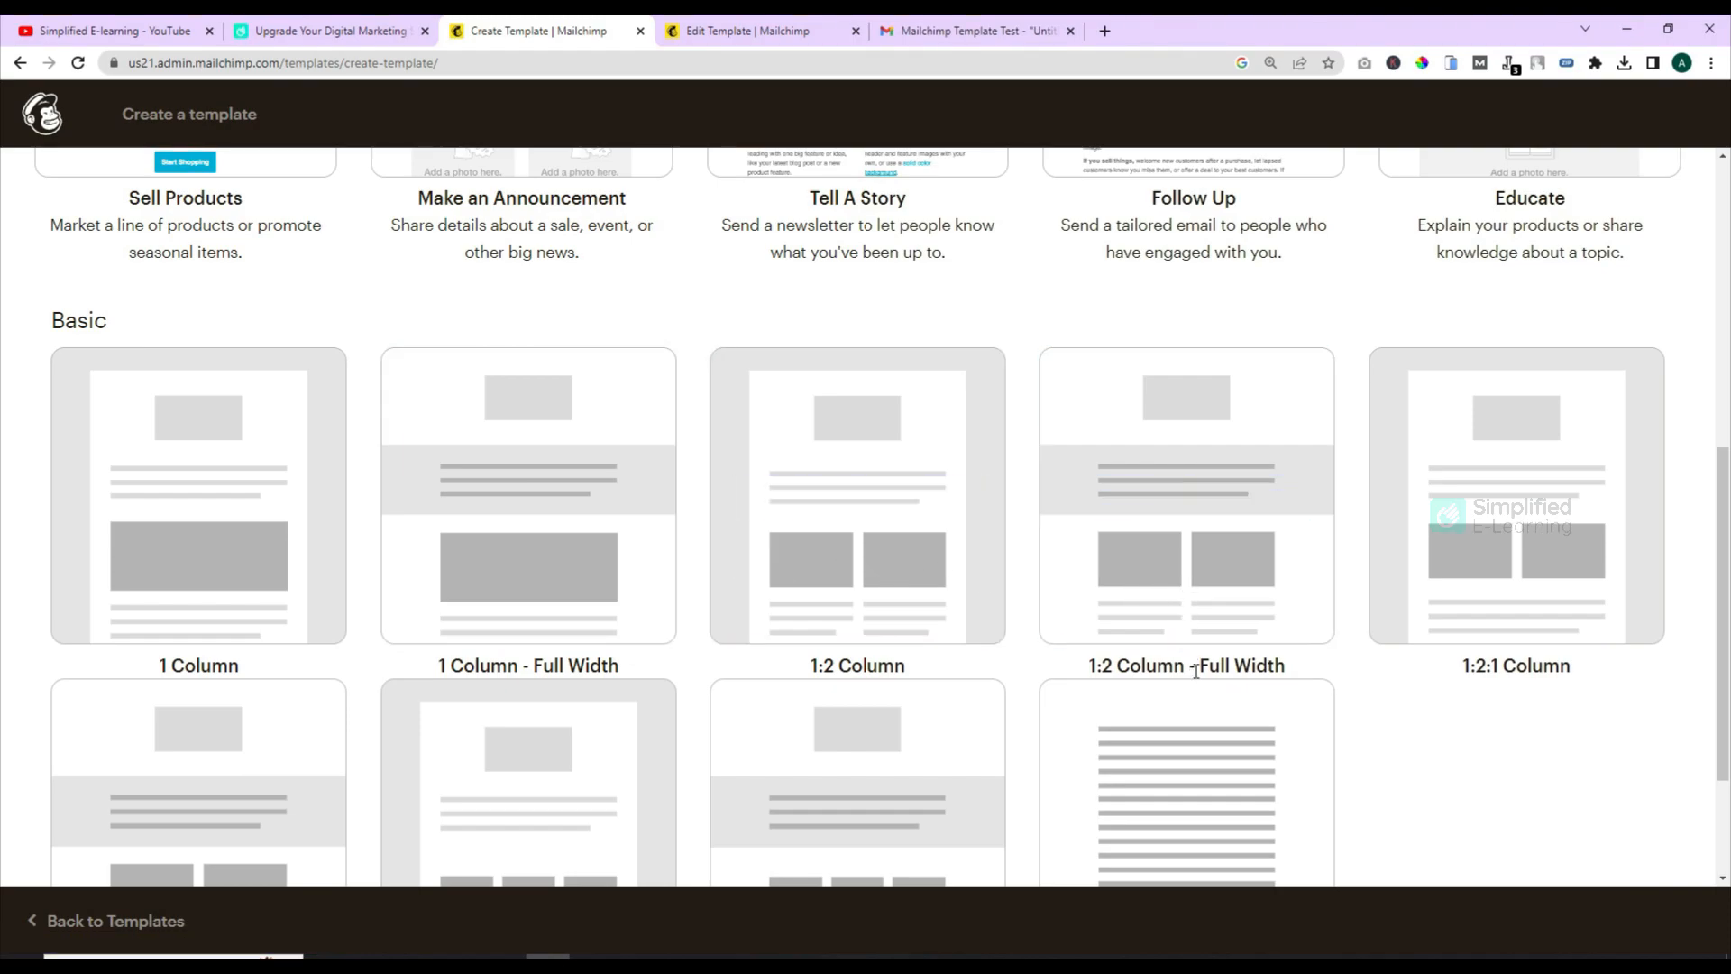
pyautogui.scroll(-1, 1181, 631)
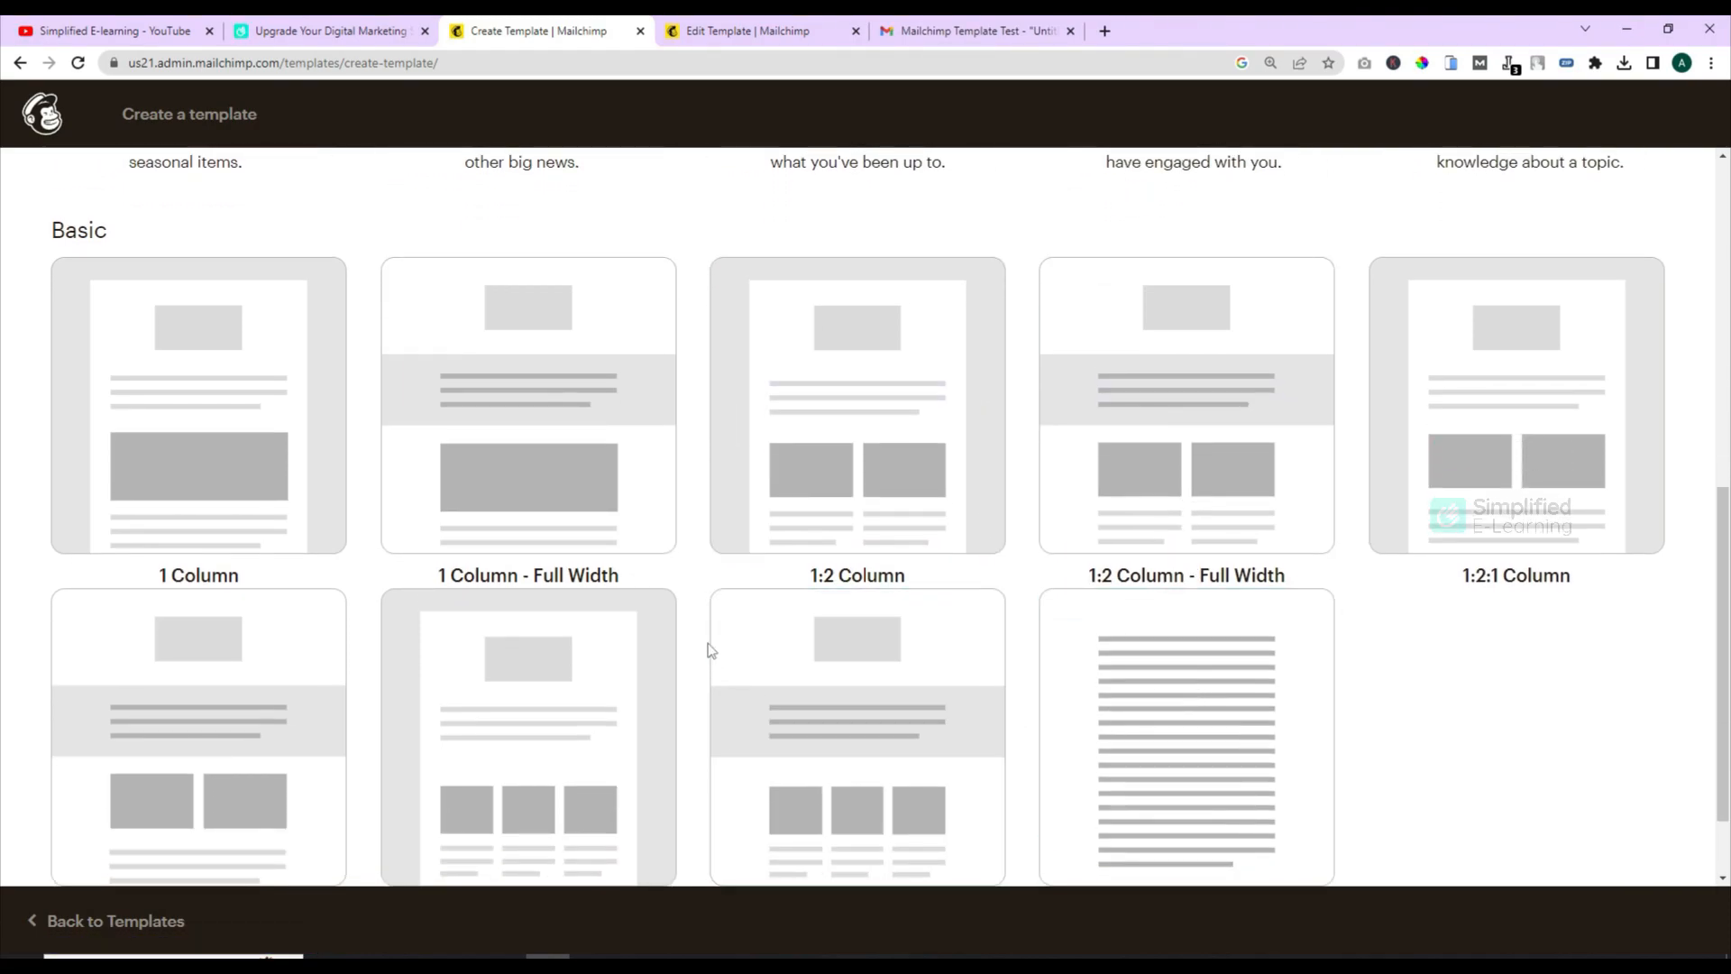
pyautogui.scroll(-1, 707, 642)
pyautogui.scroll(3, 709, 639)
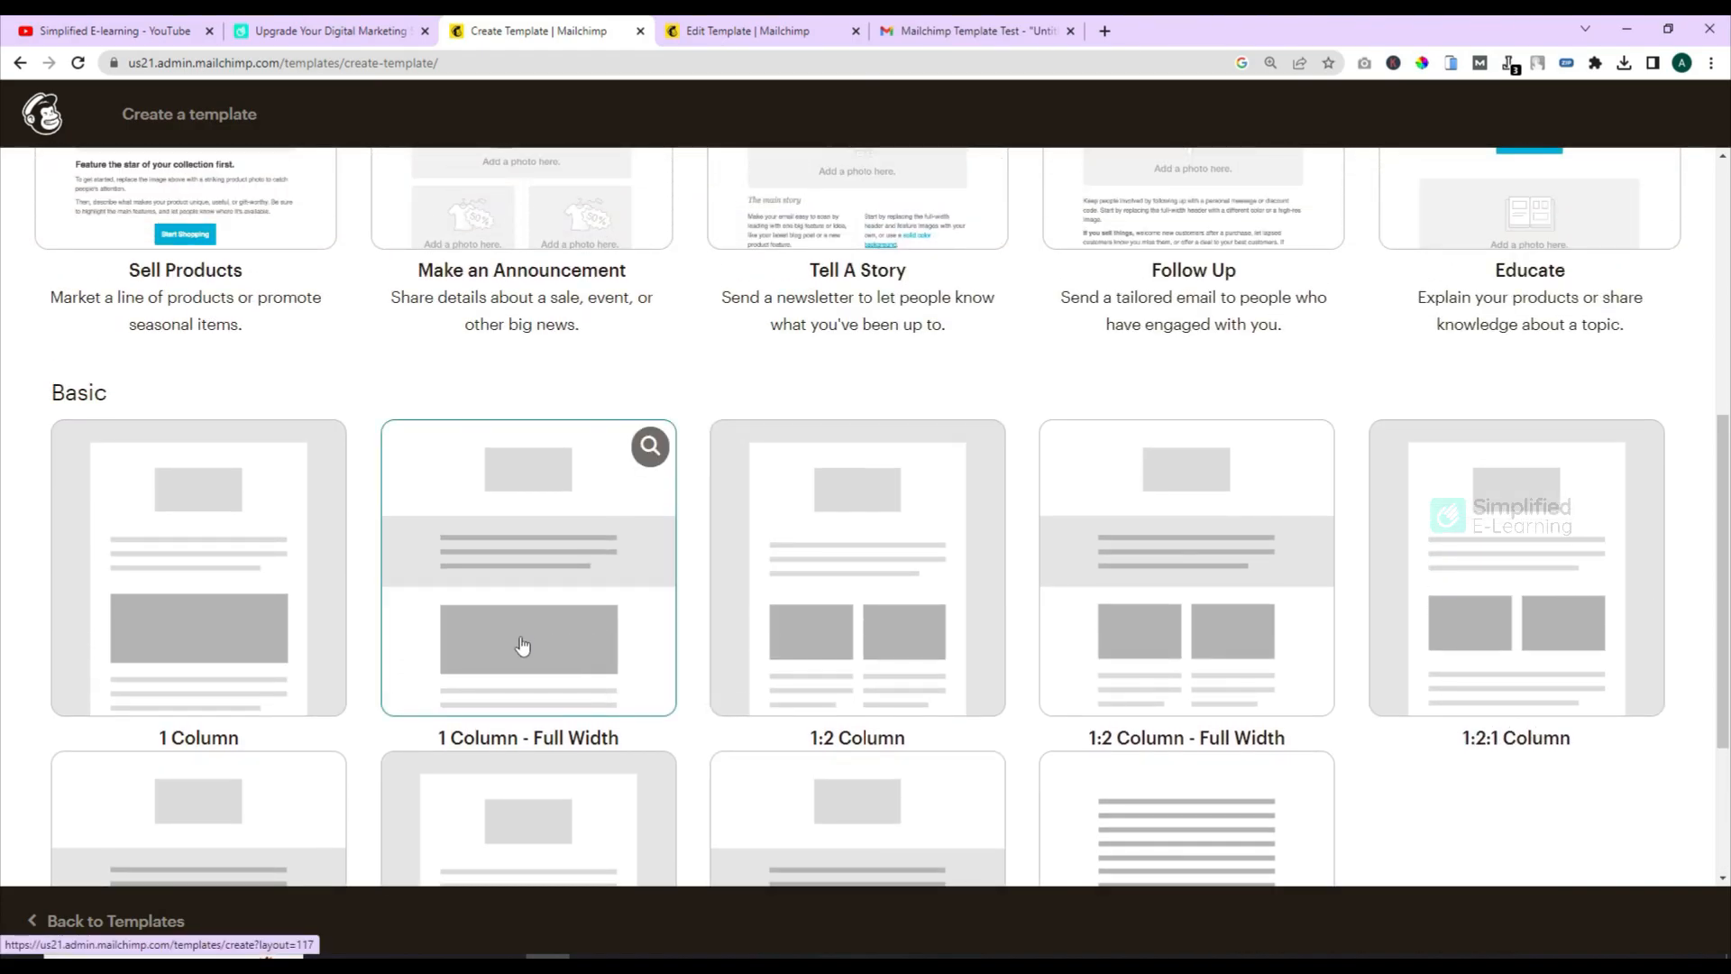
pyautogui.scroll(6, 522, 645)
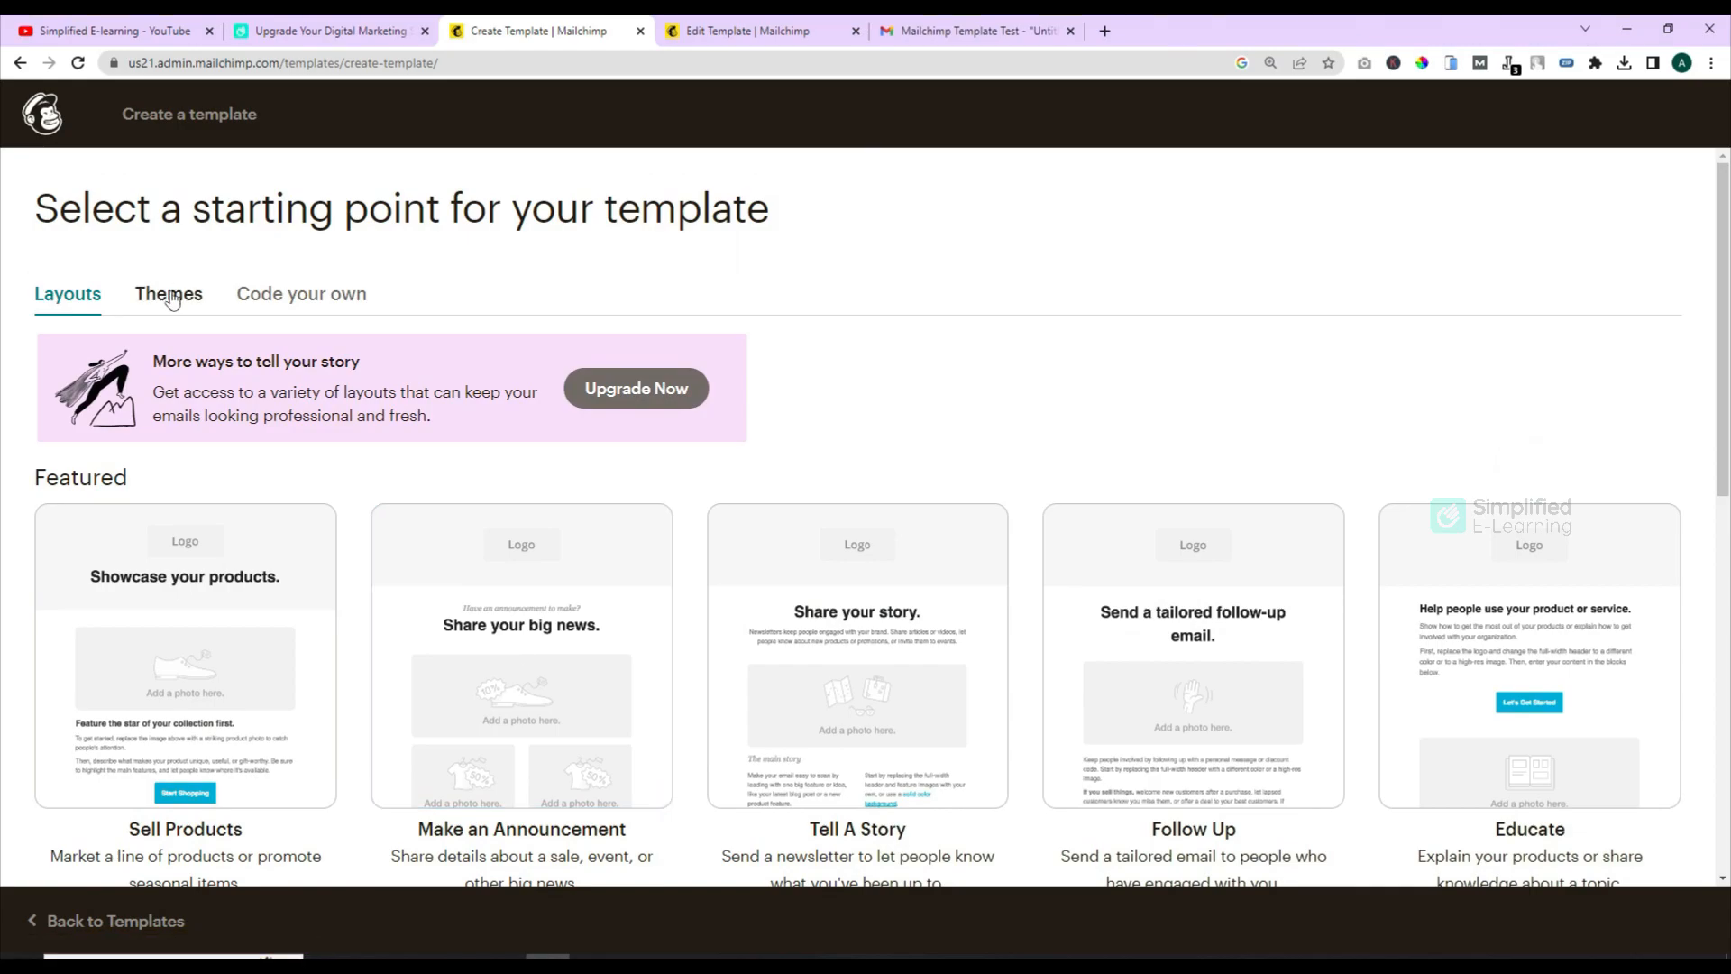
pyautogui.click(174, 300)
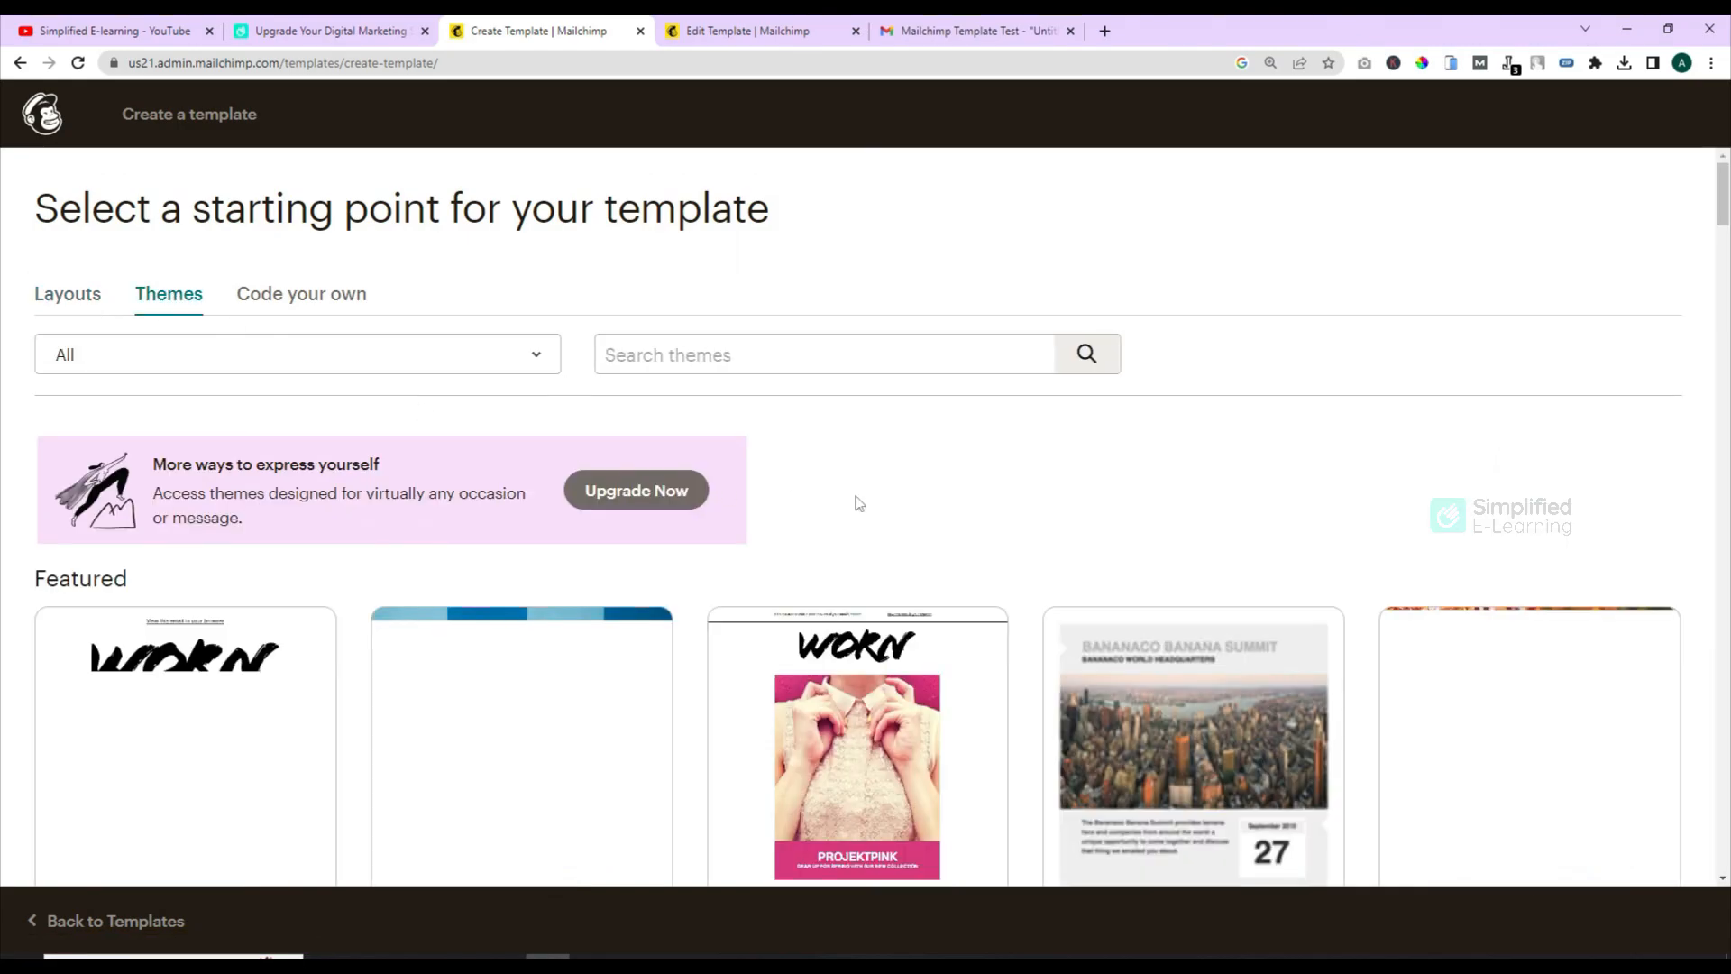
pyautogui.scroll(-3, 858, 505)
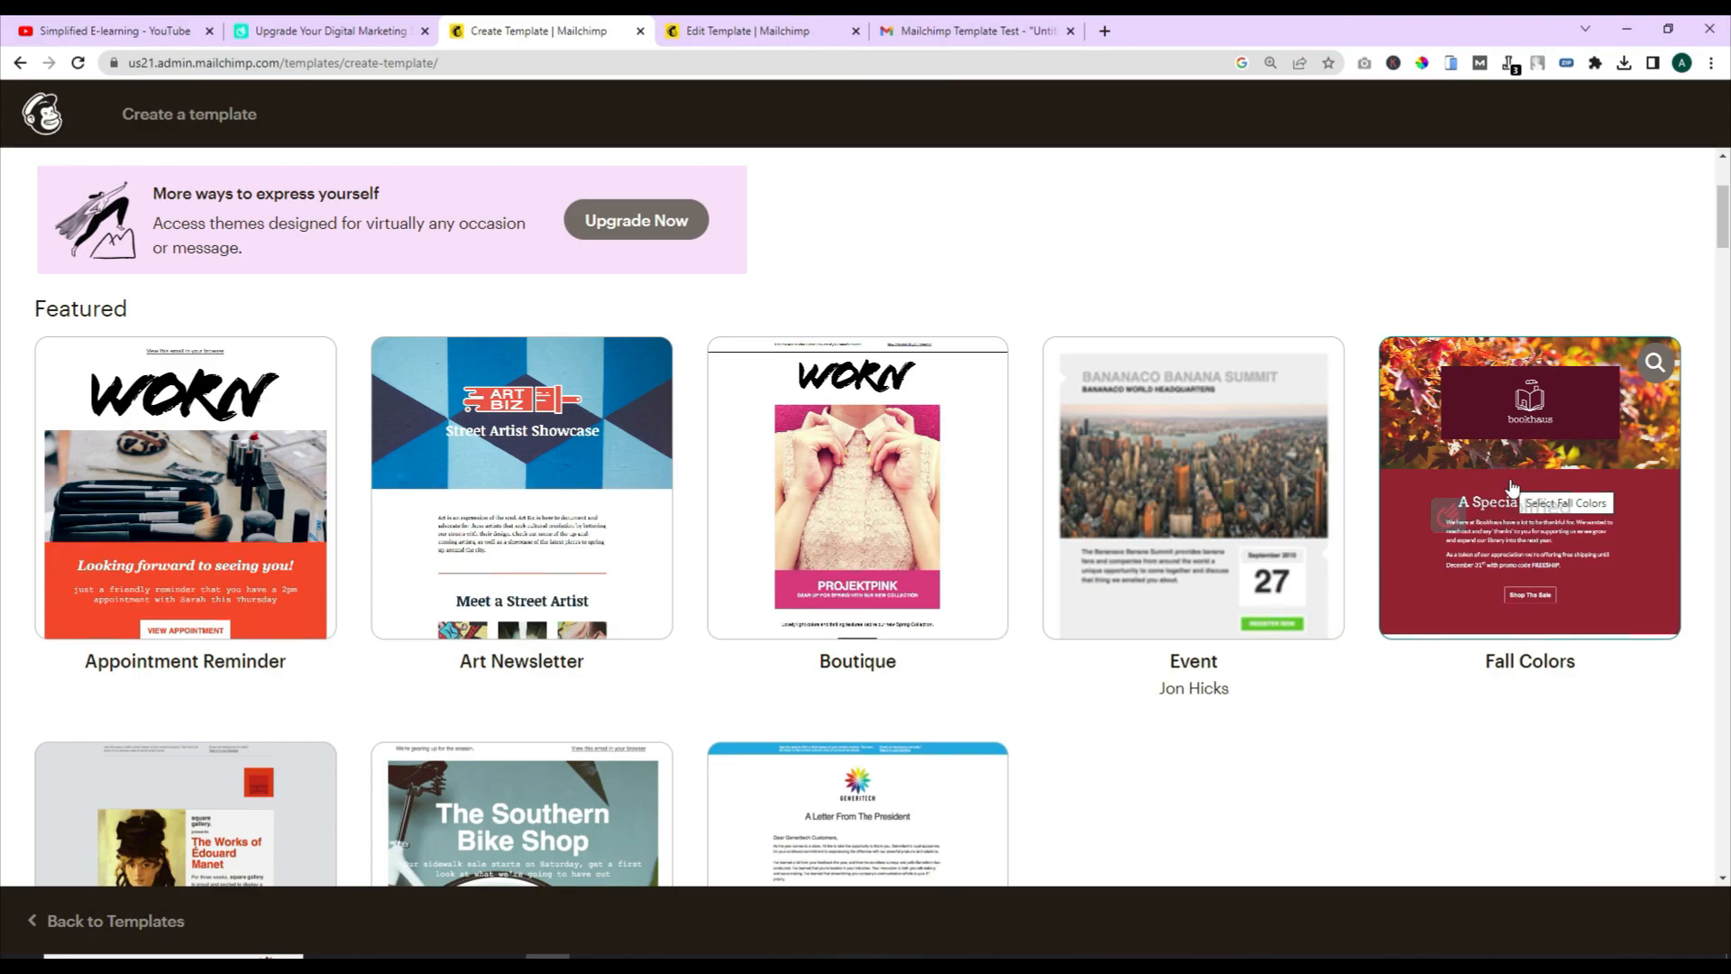
pyautogui.scroll(2, 1112, 467)
# - Return to the layouts and create the template from the featured Sell Products layout
pyautogui.click(68, 296)
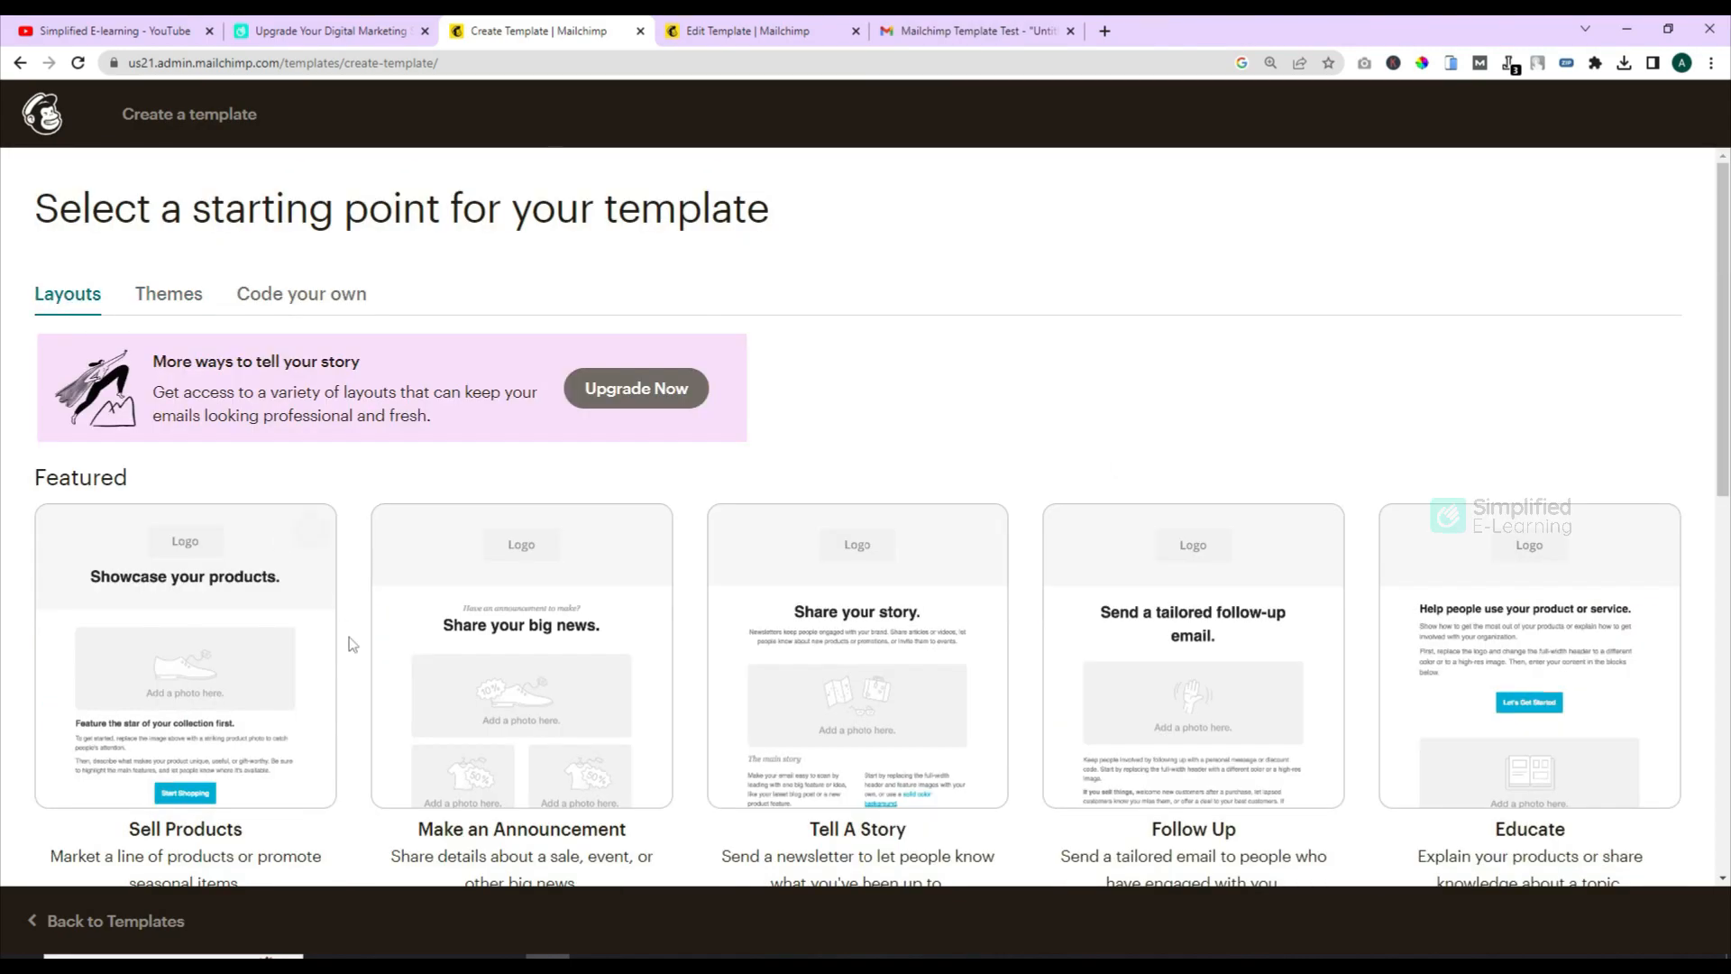
pyautogui.scroll(-2, 342, 631)
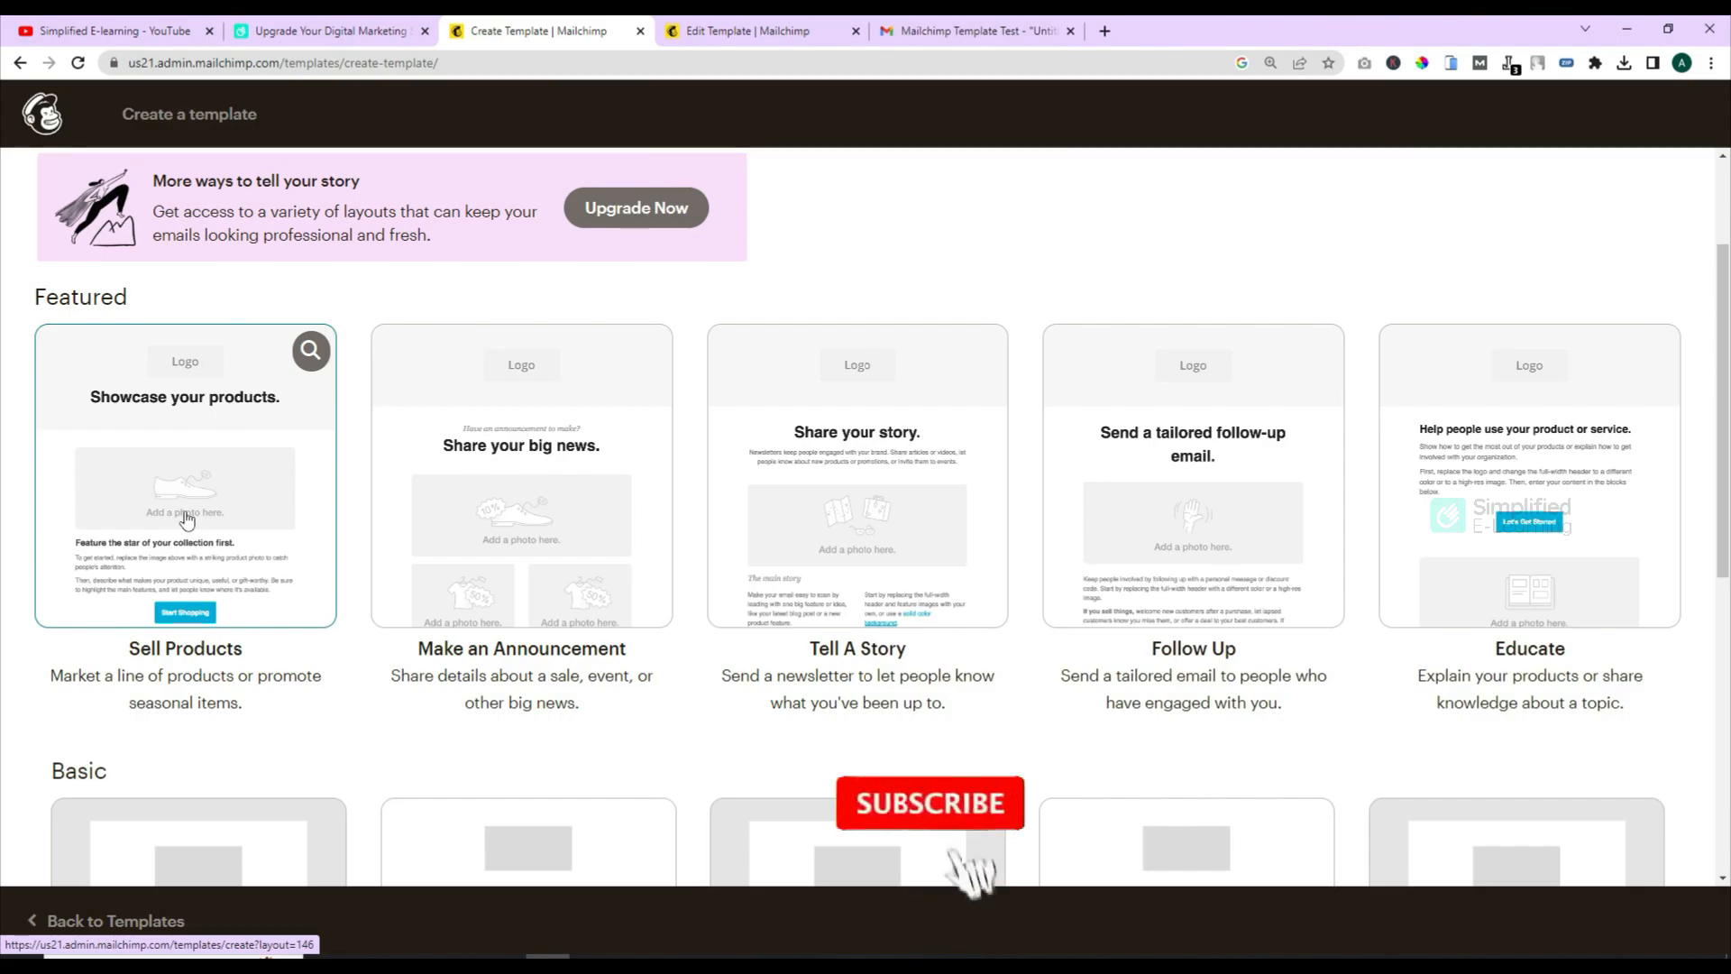
pyautogui.click(186, 510)
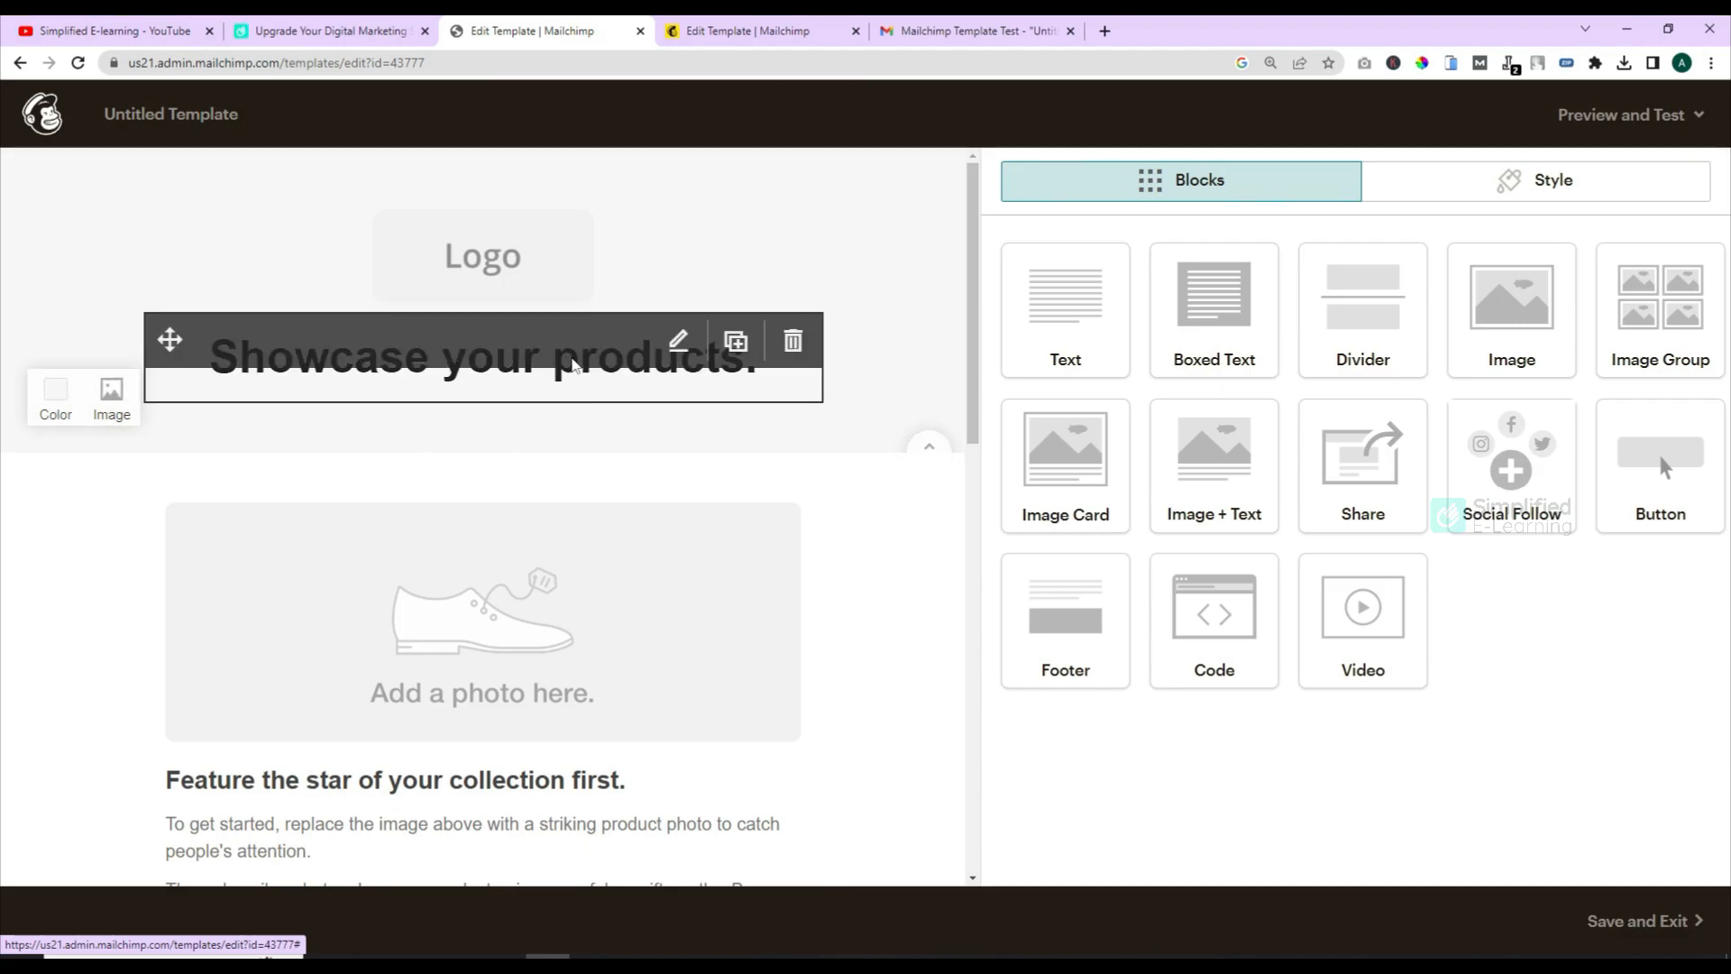
# - Review the content of the new template and open its header logo placeholder for editing
pyautogui.scroll(-5, 444, 618)
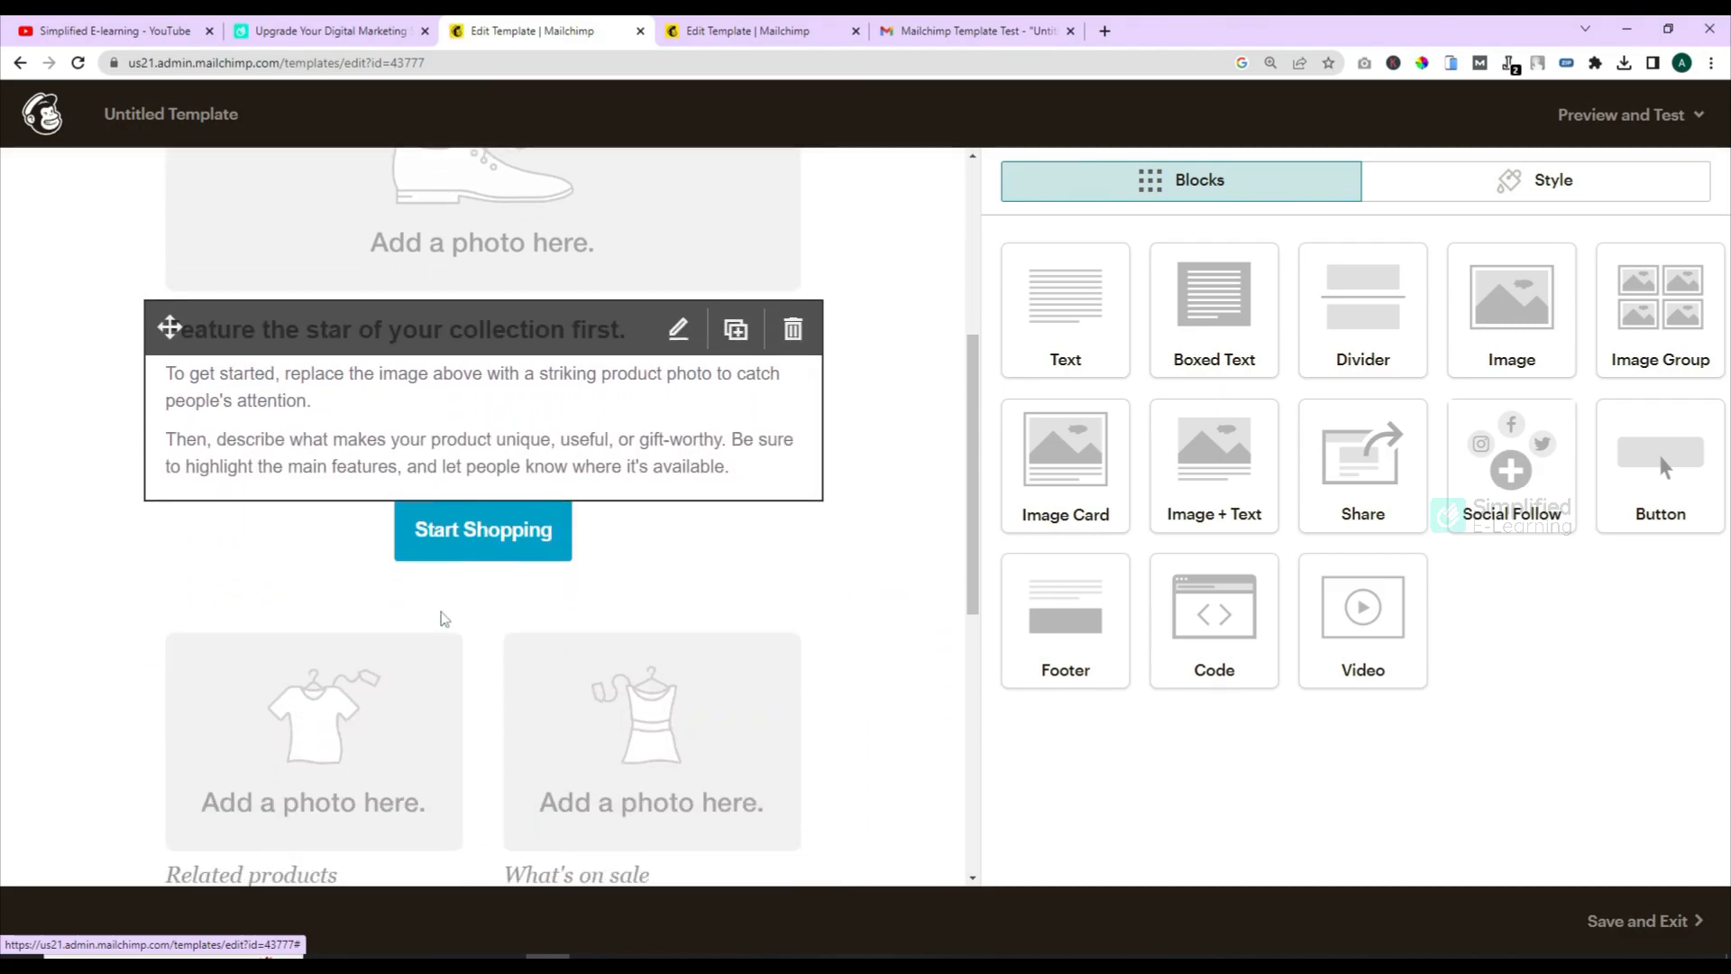
pyautogui.scroll(5, 444, 619)
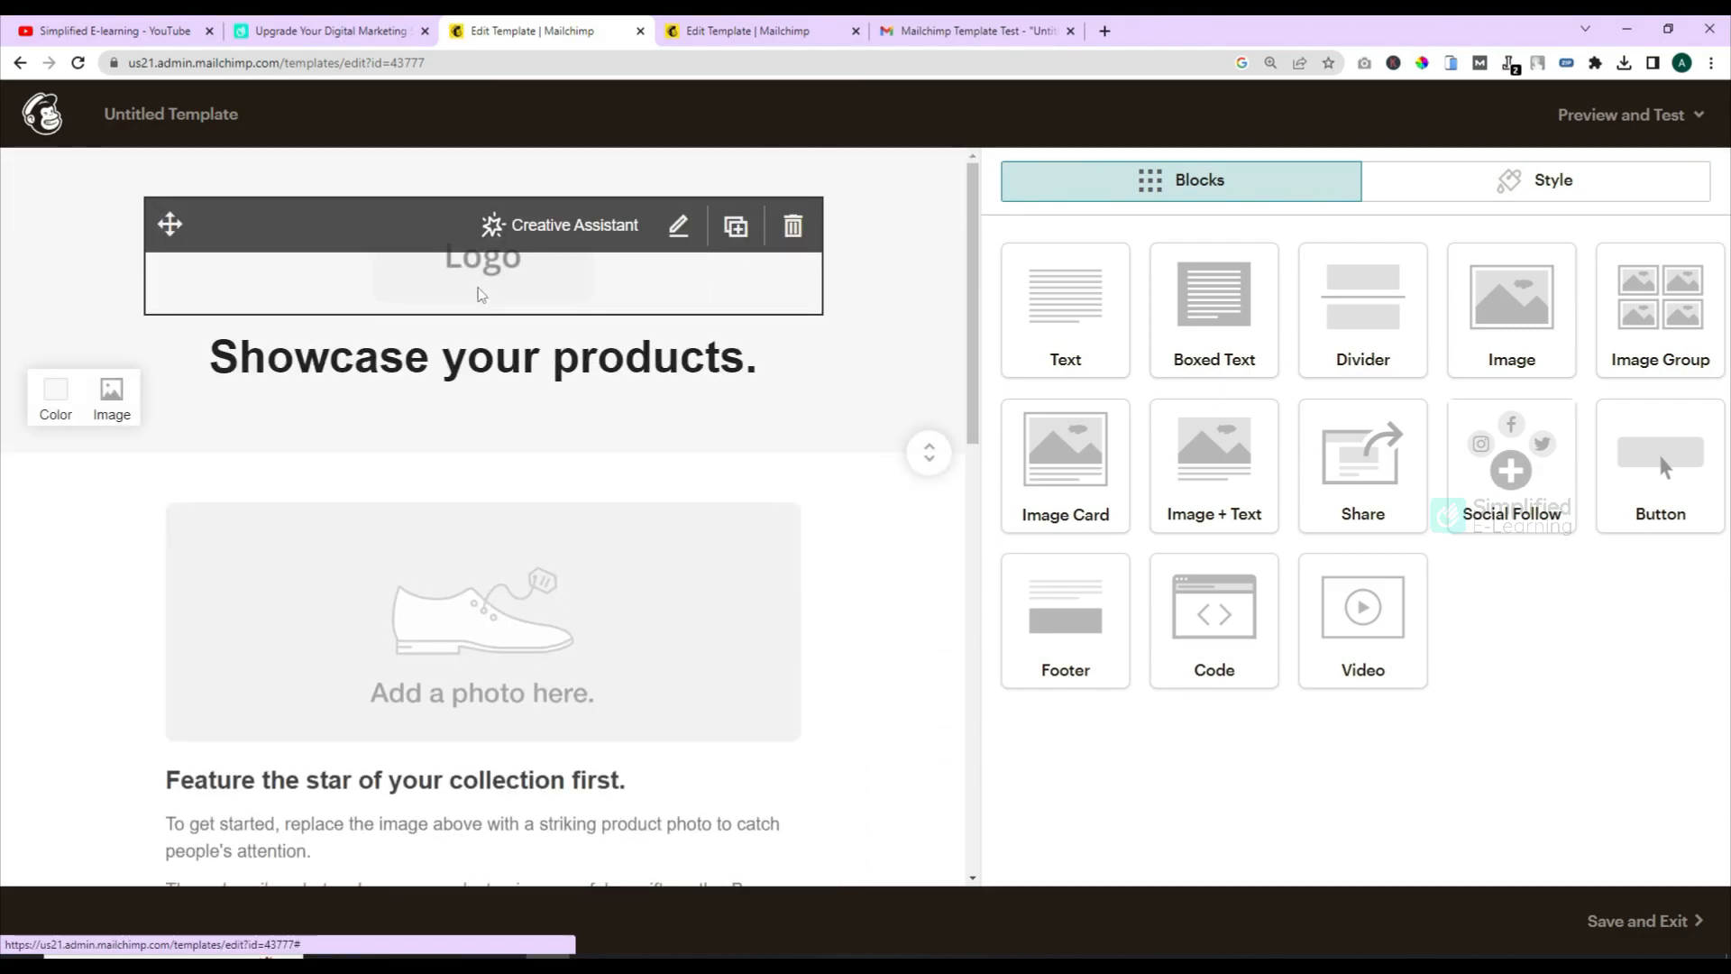
pyautogui.click(481, 294)
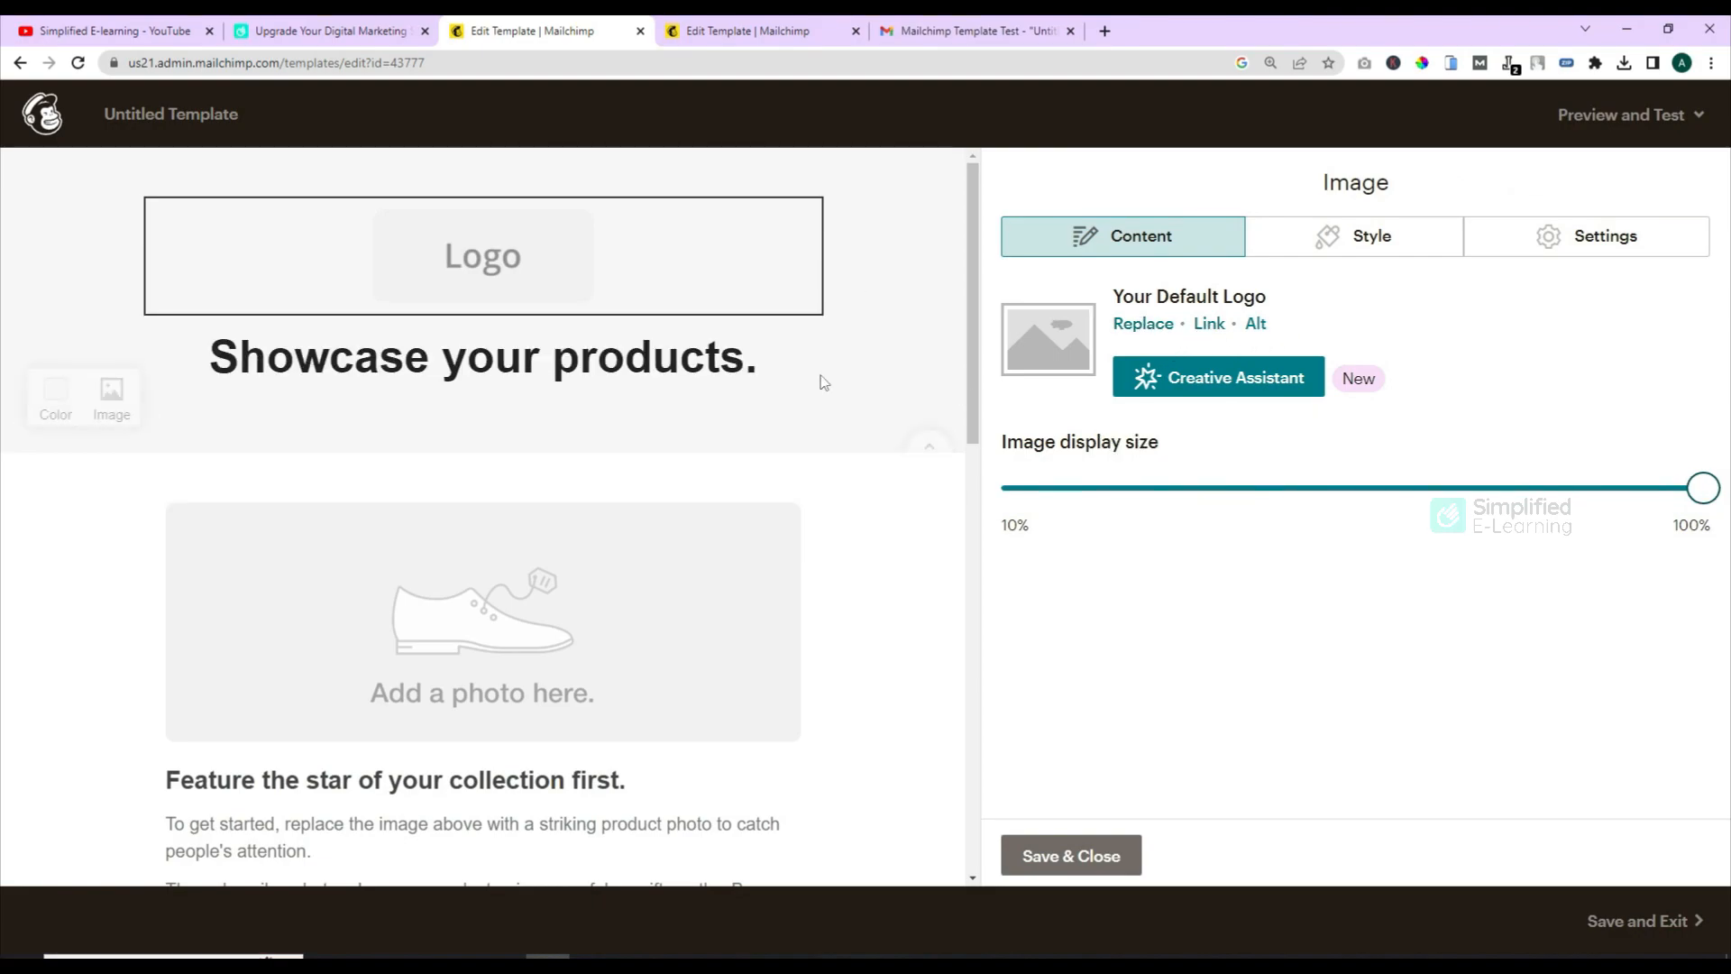
pyautogui.click(757, 34)
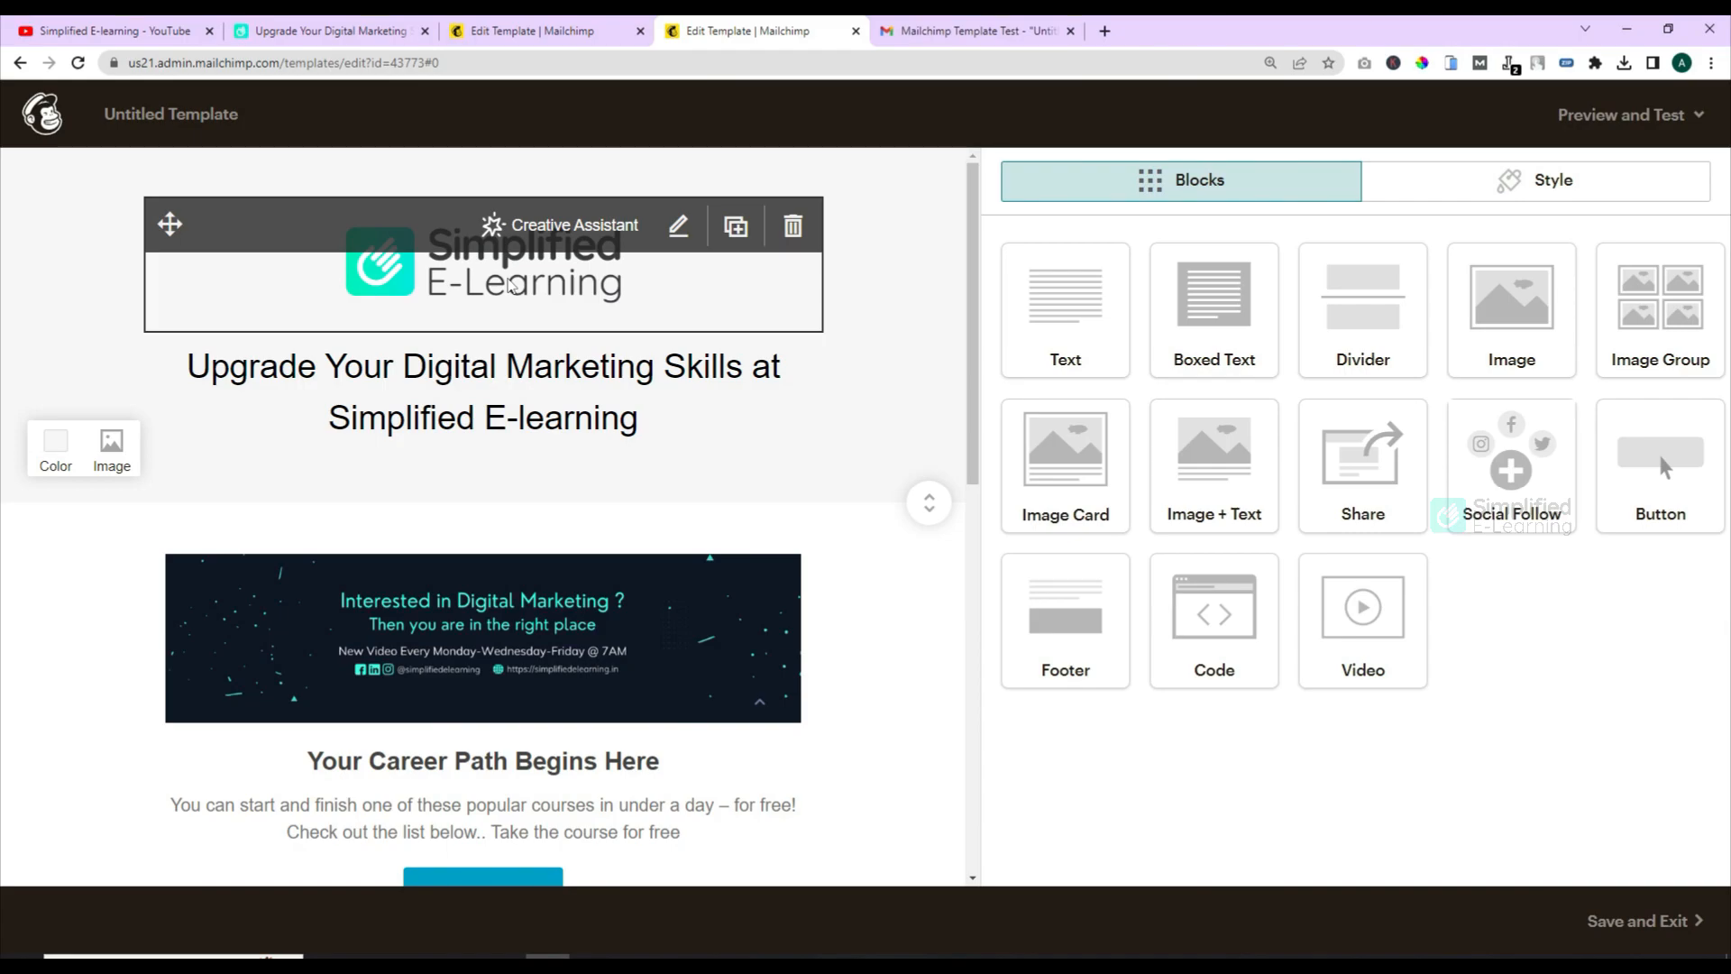
pyautogui.click(510, 285)
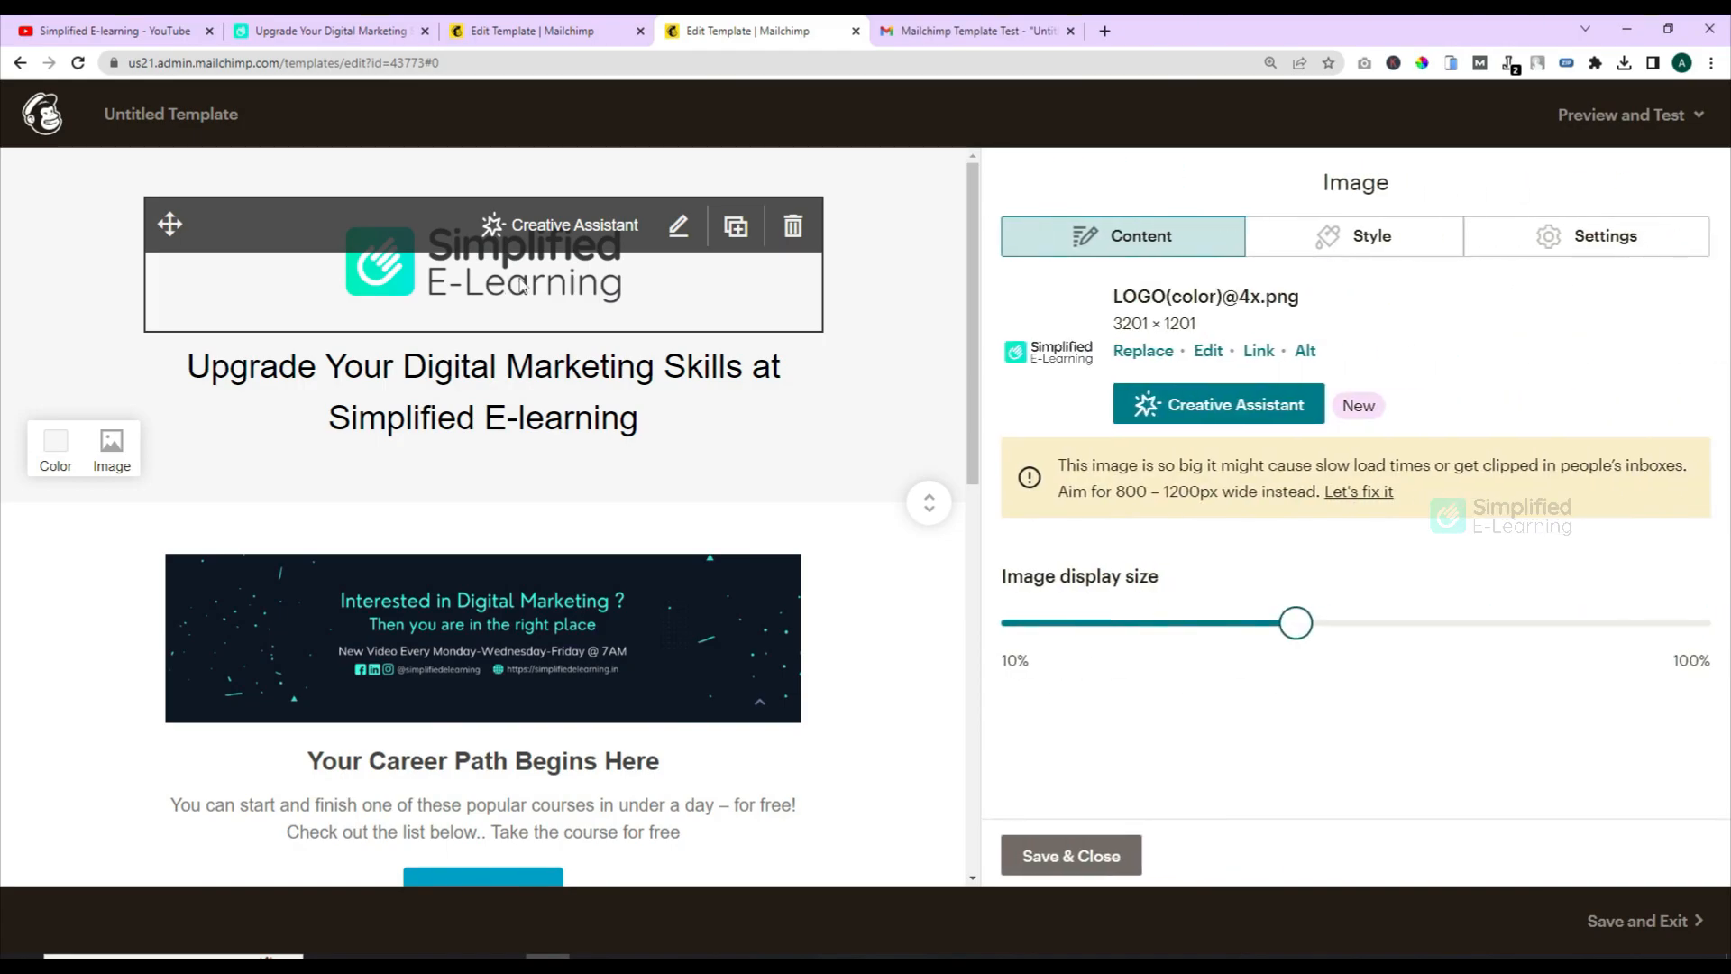
pyautogui.click(1145, 353)
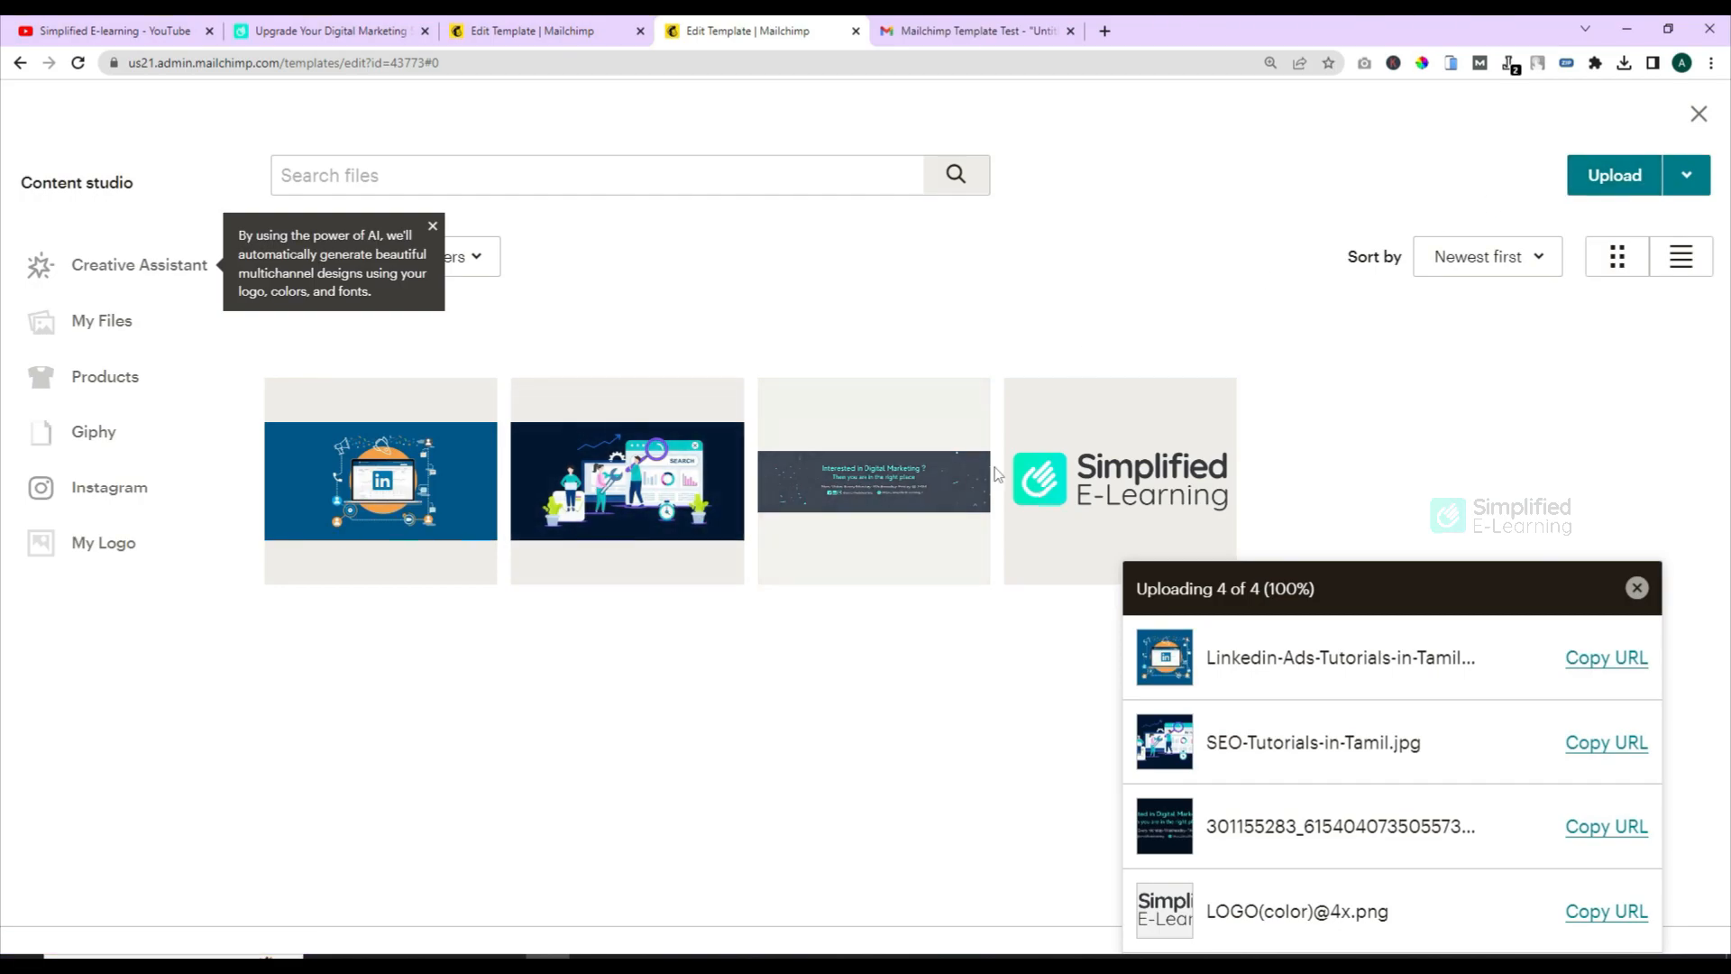
pyautogui.click(1118, 473)
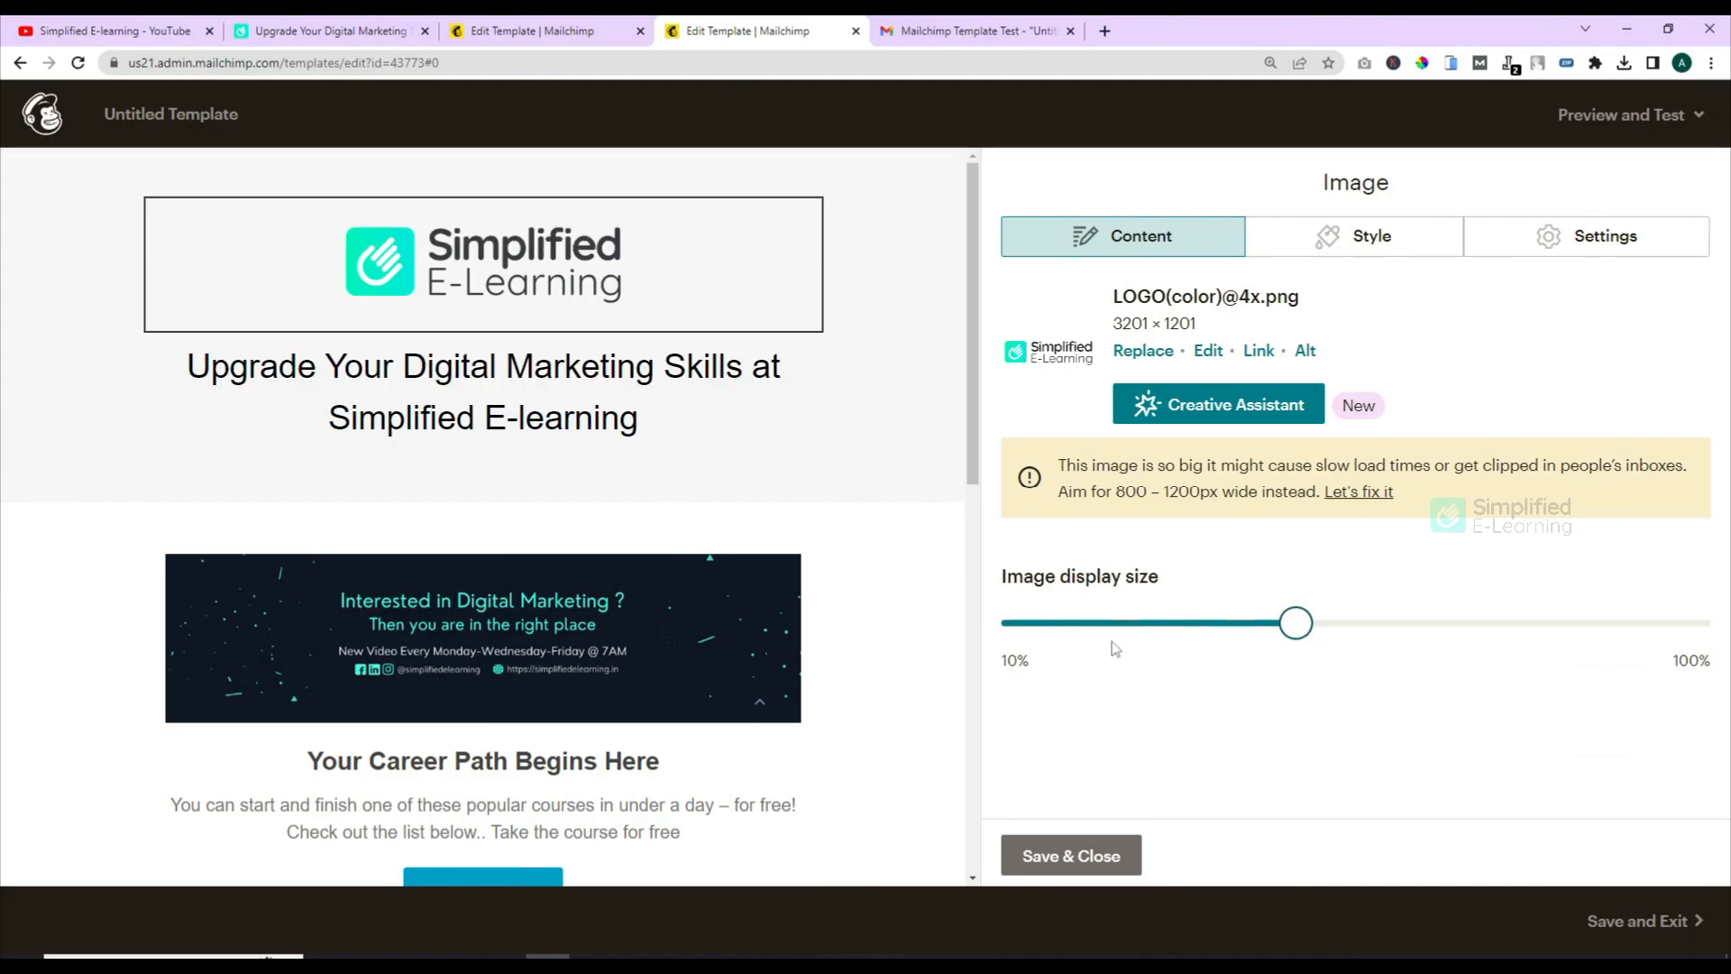
pyautogui.click(1372, 238)
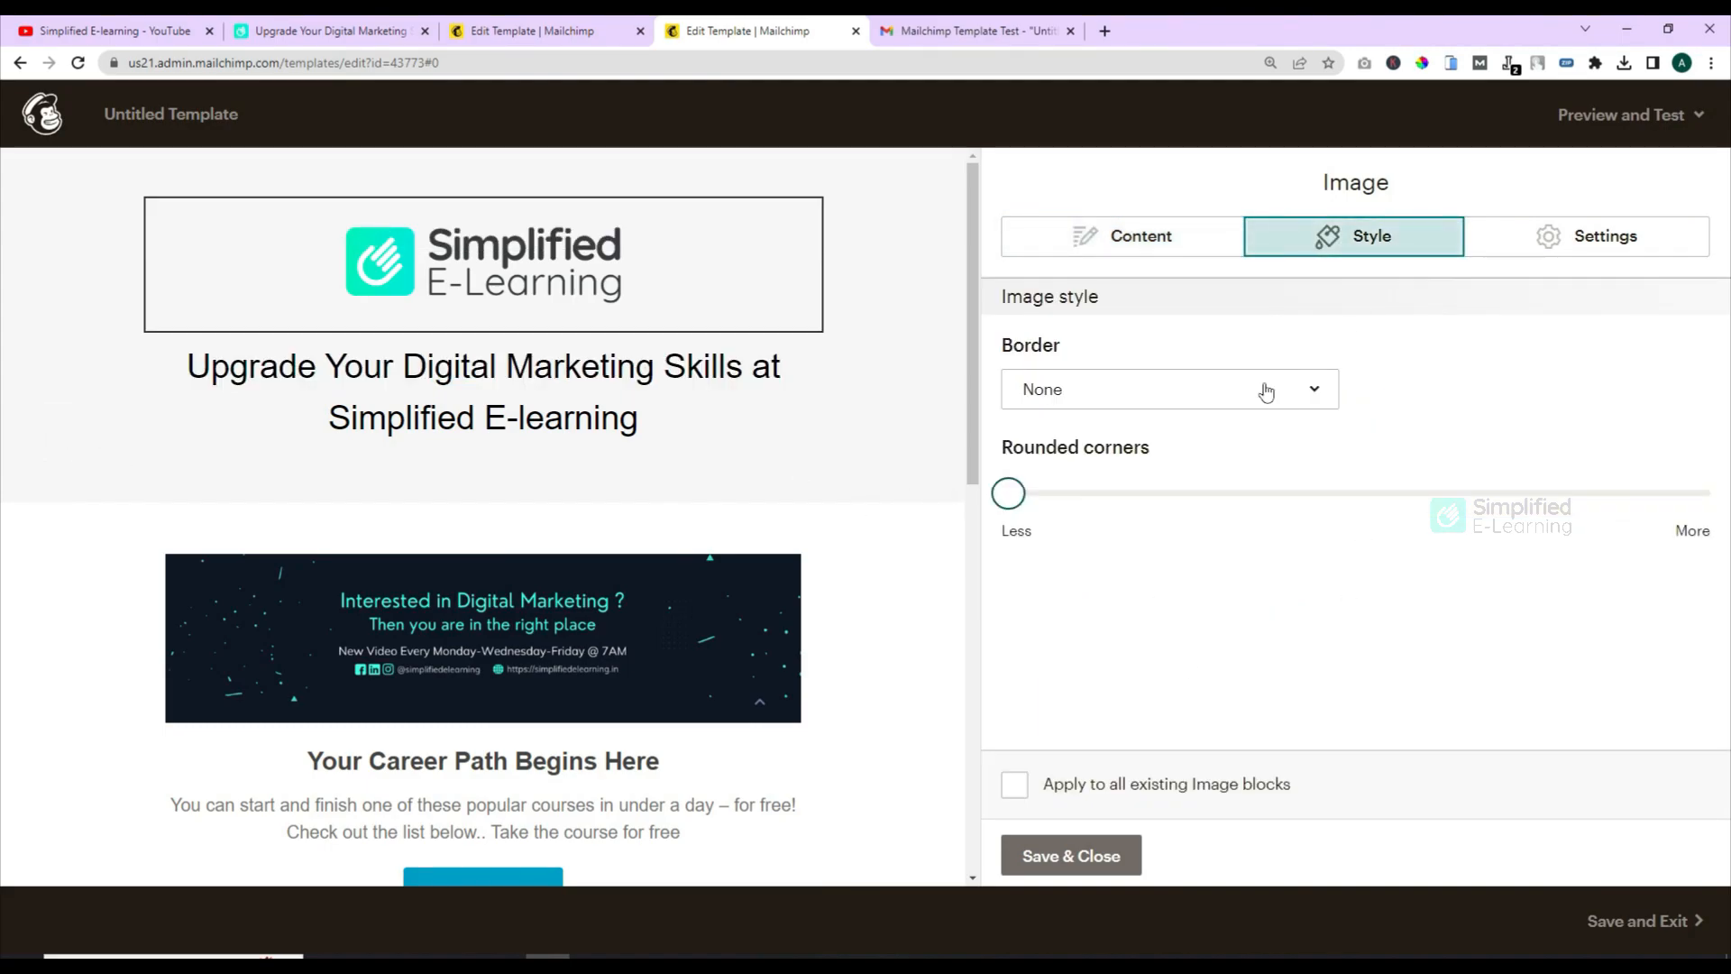
pyautogui.click(1583, 236)
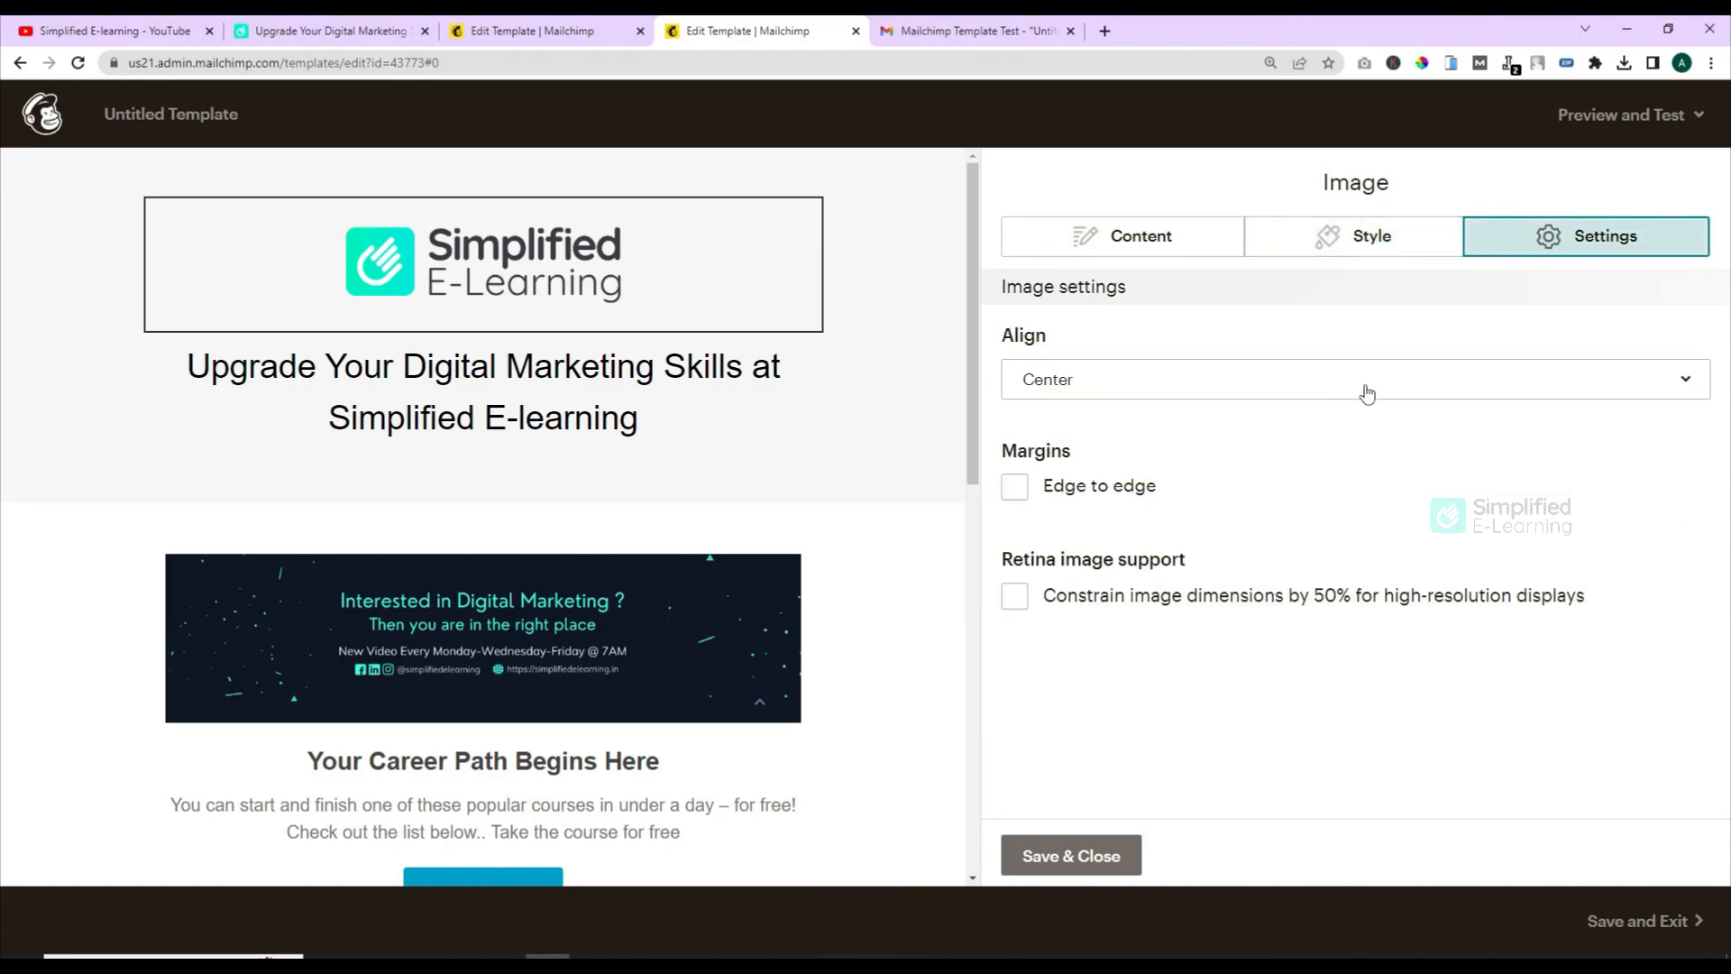
# - Open the heading text block below the logo for editing and select its whole text
pyautogui.click(665, 427)
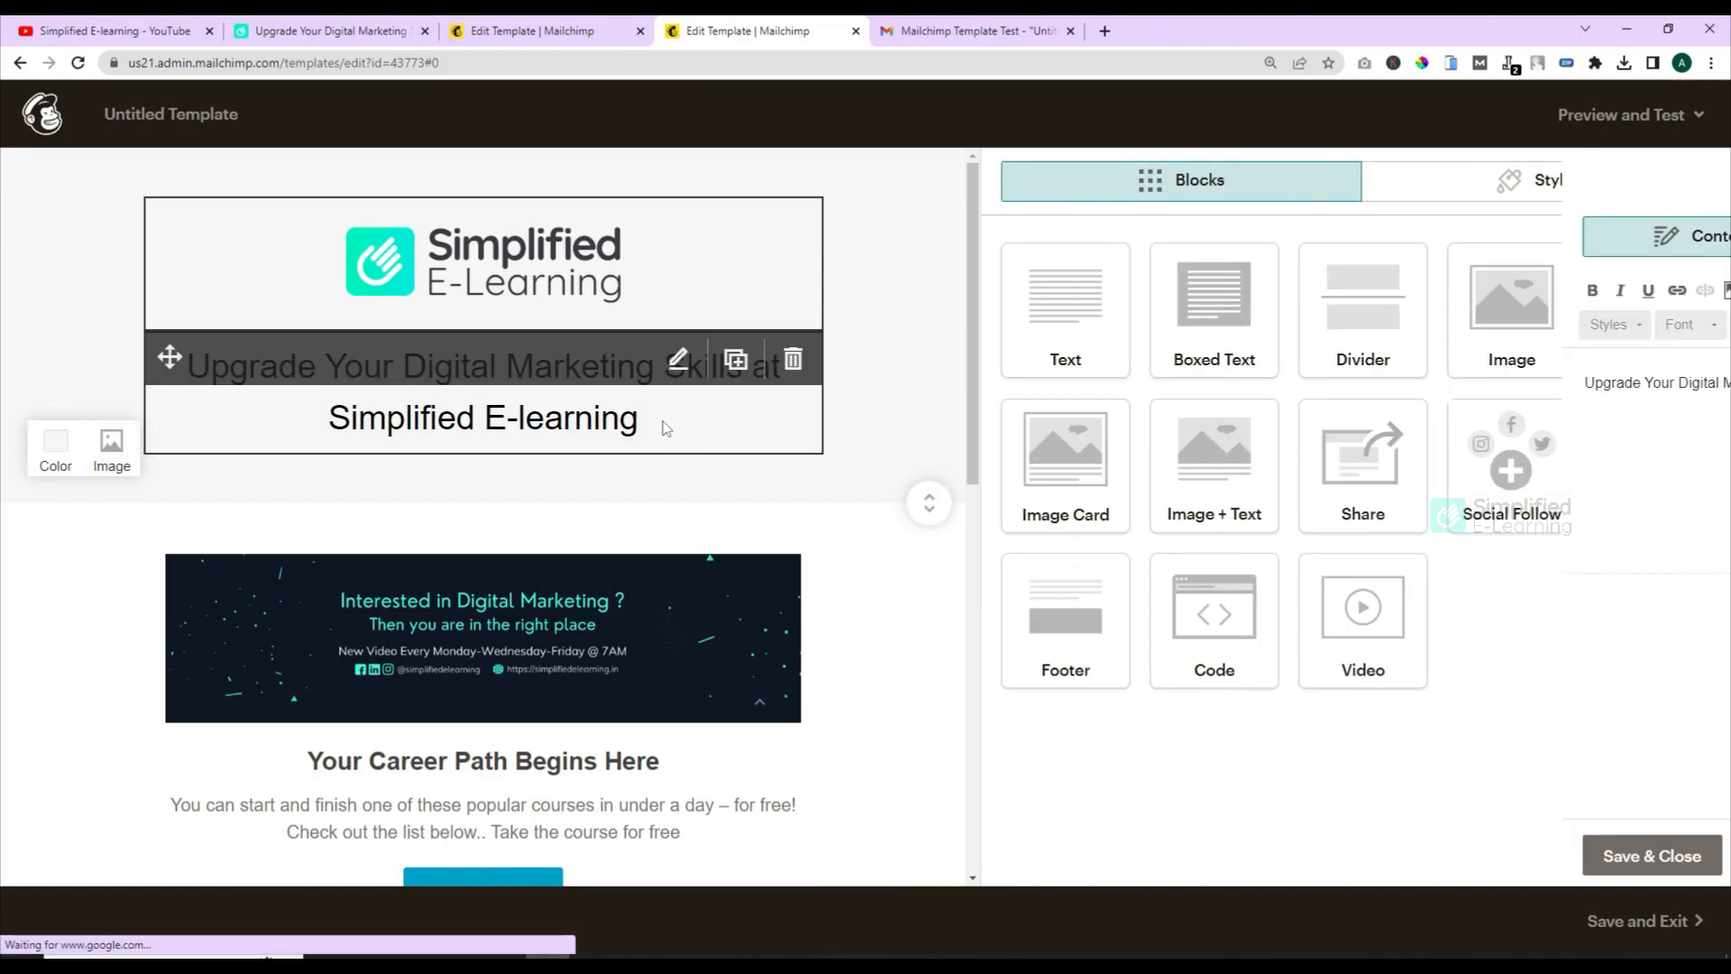
pyautogui.click(665, 426)
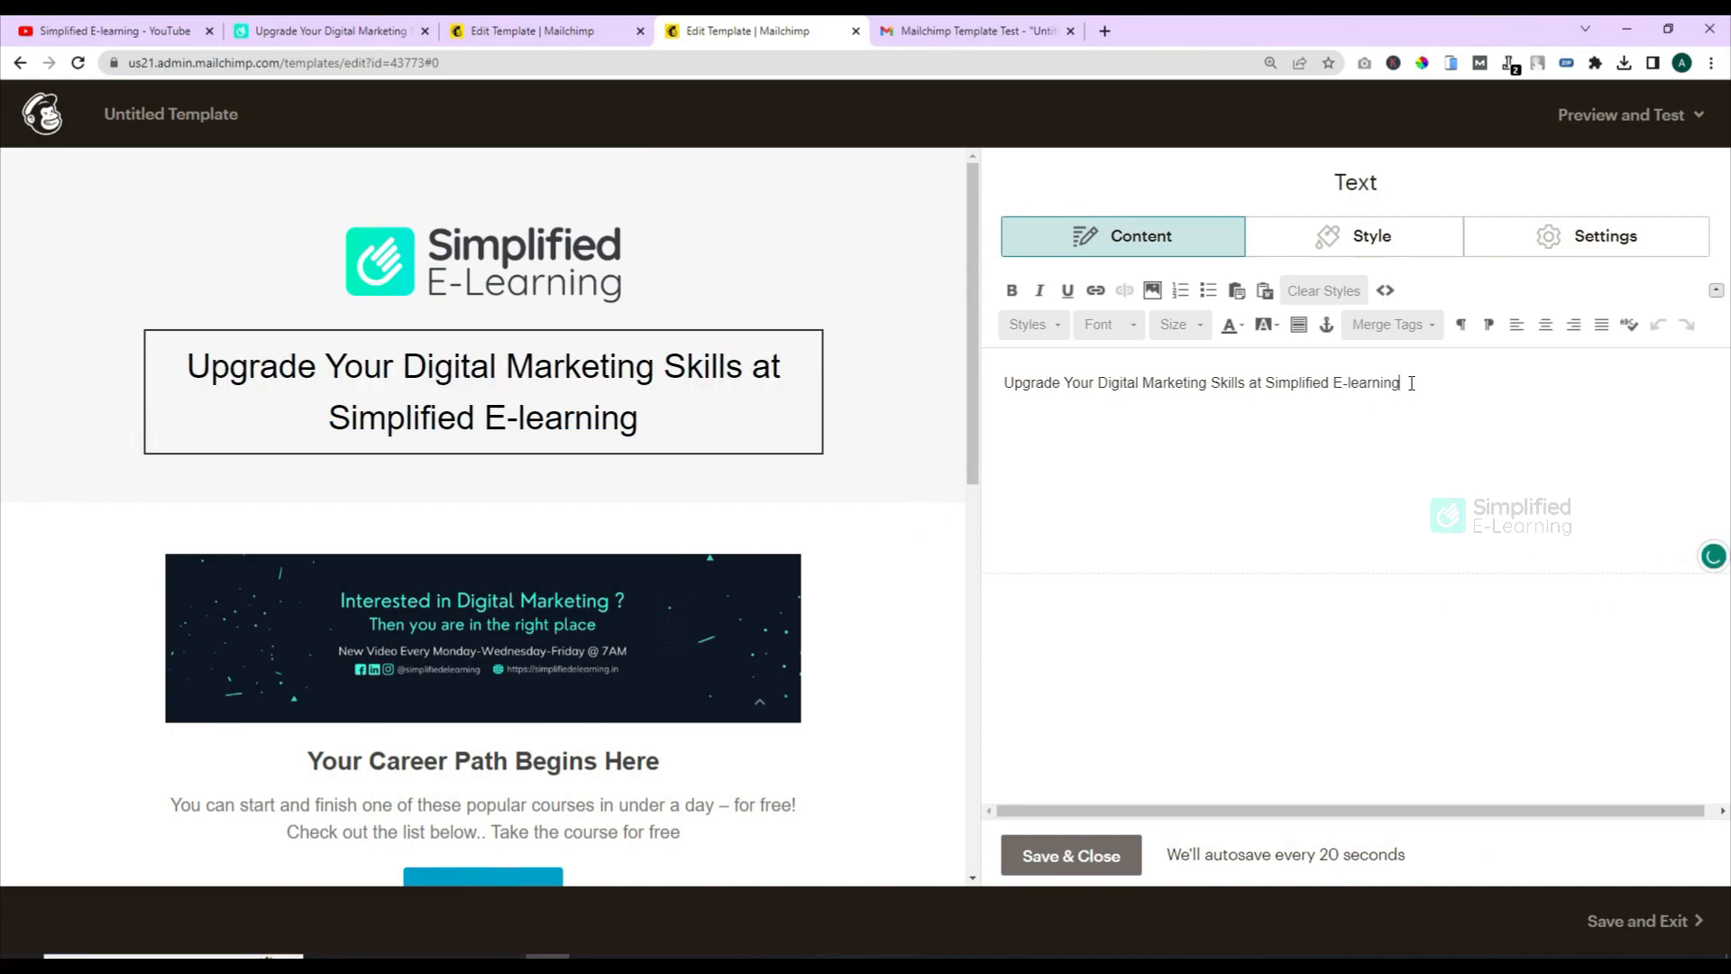
pyautogui.moveTo(1420, 383); pyautogui.dragTo(1002, 388)
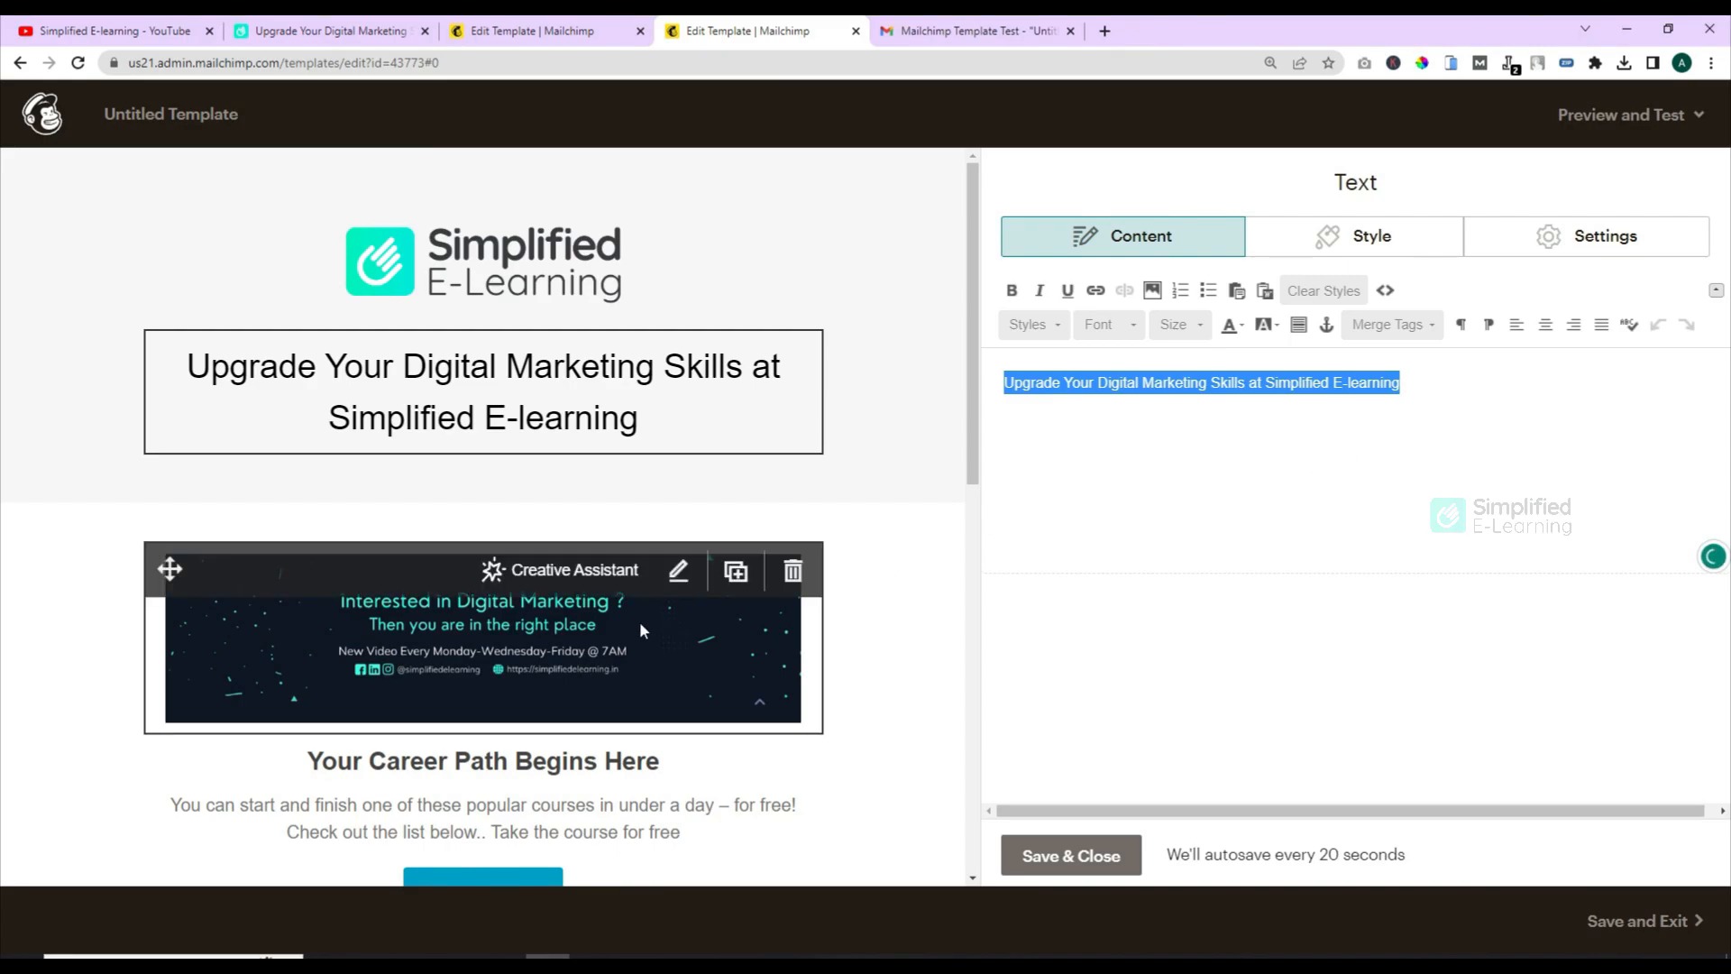
# - Examine the content options of the banner image, the "Your Career Path Begins Here" text and the Visit Website button
pyautogui.click(629, 665)
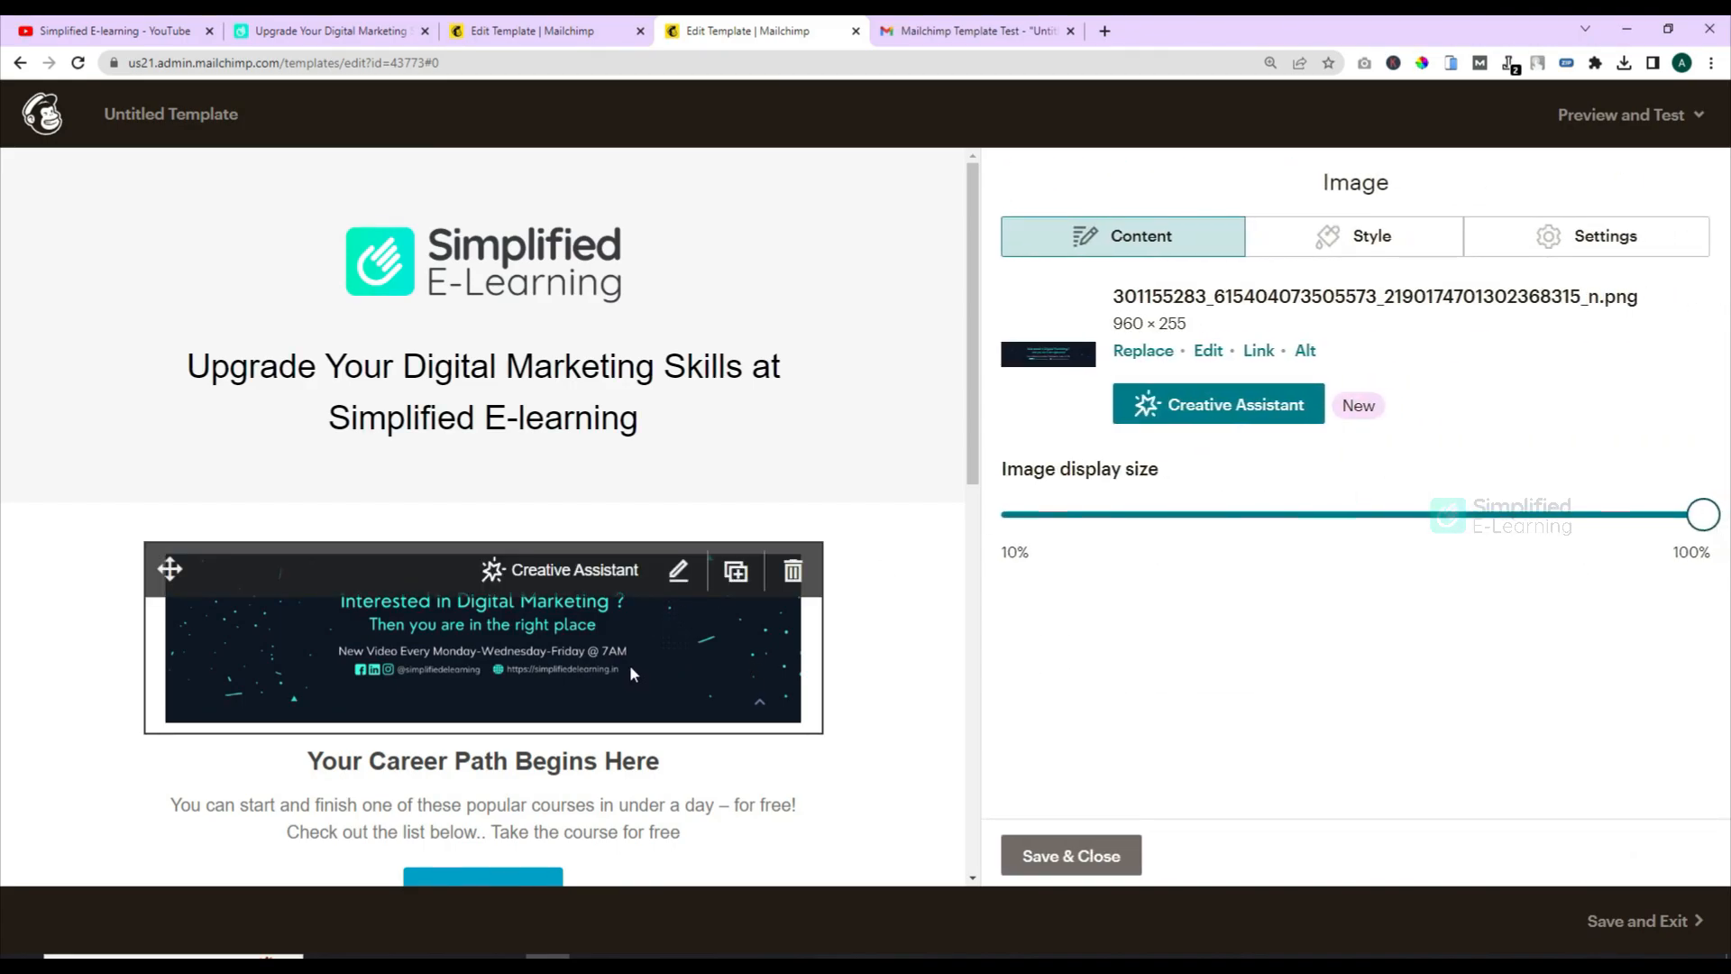
pyautogui.scroll(-3, 559, 559)
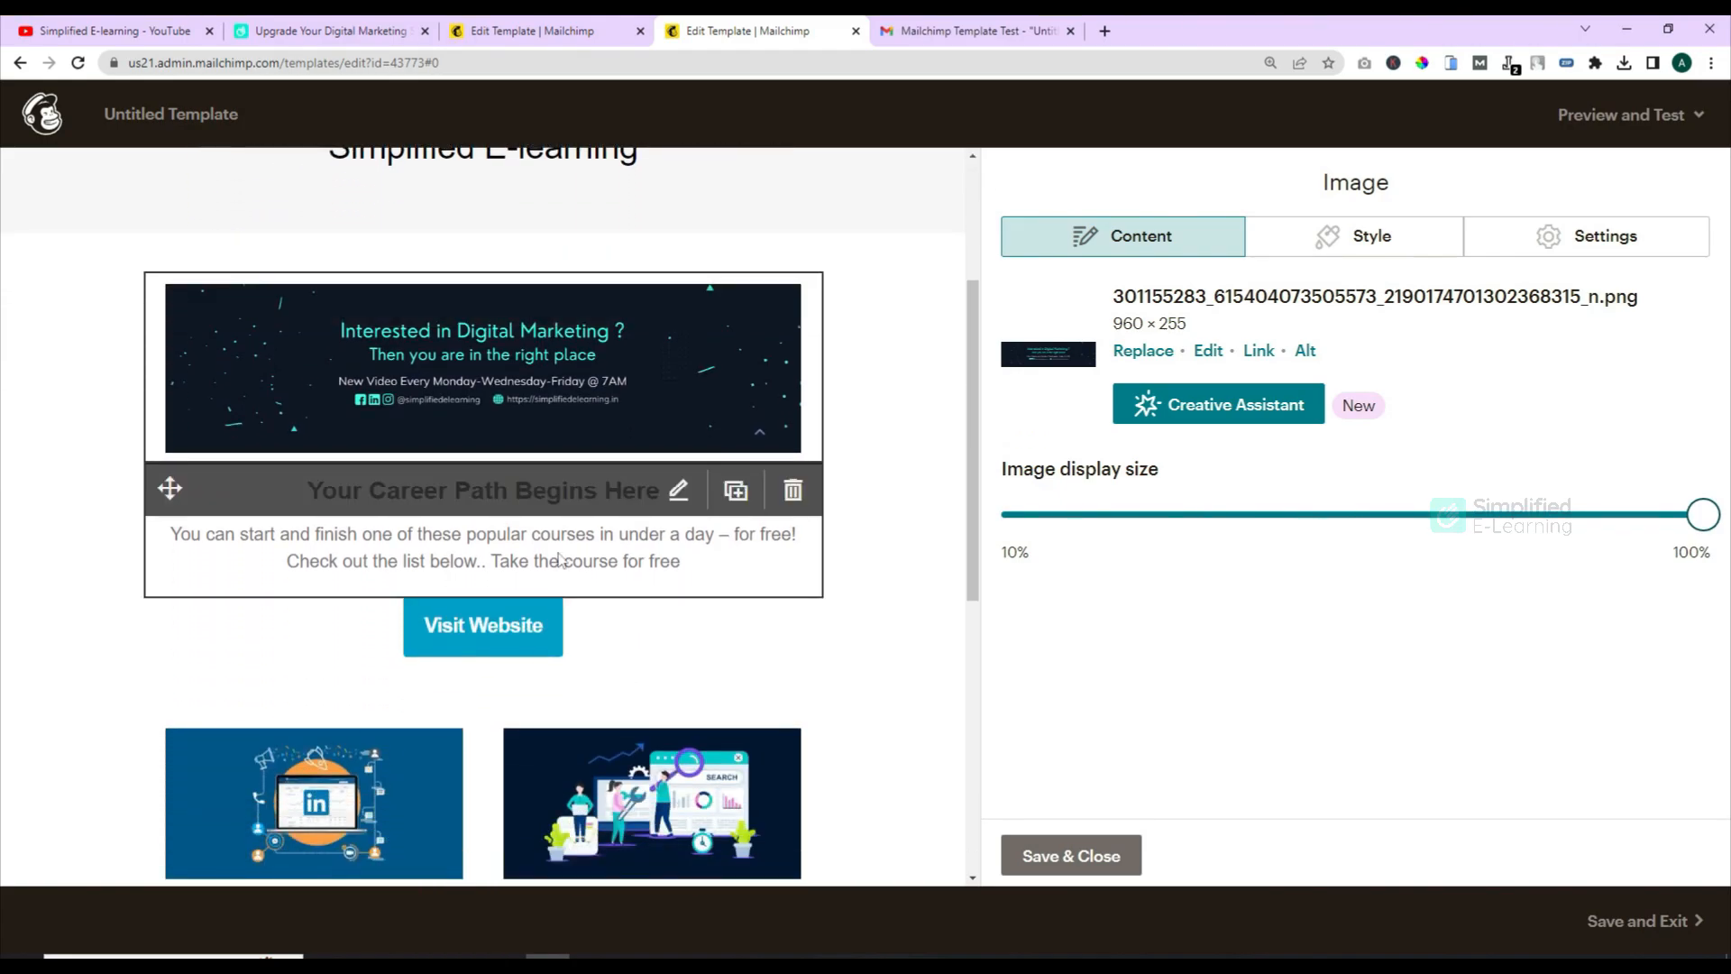
pyautogui.click(559, 560)
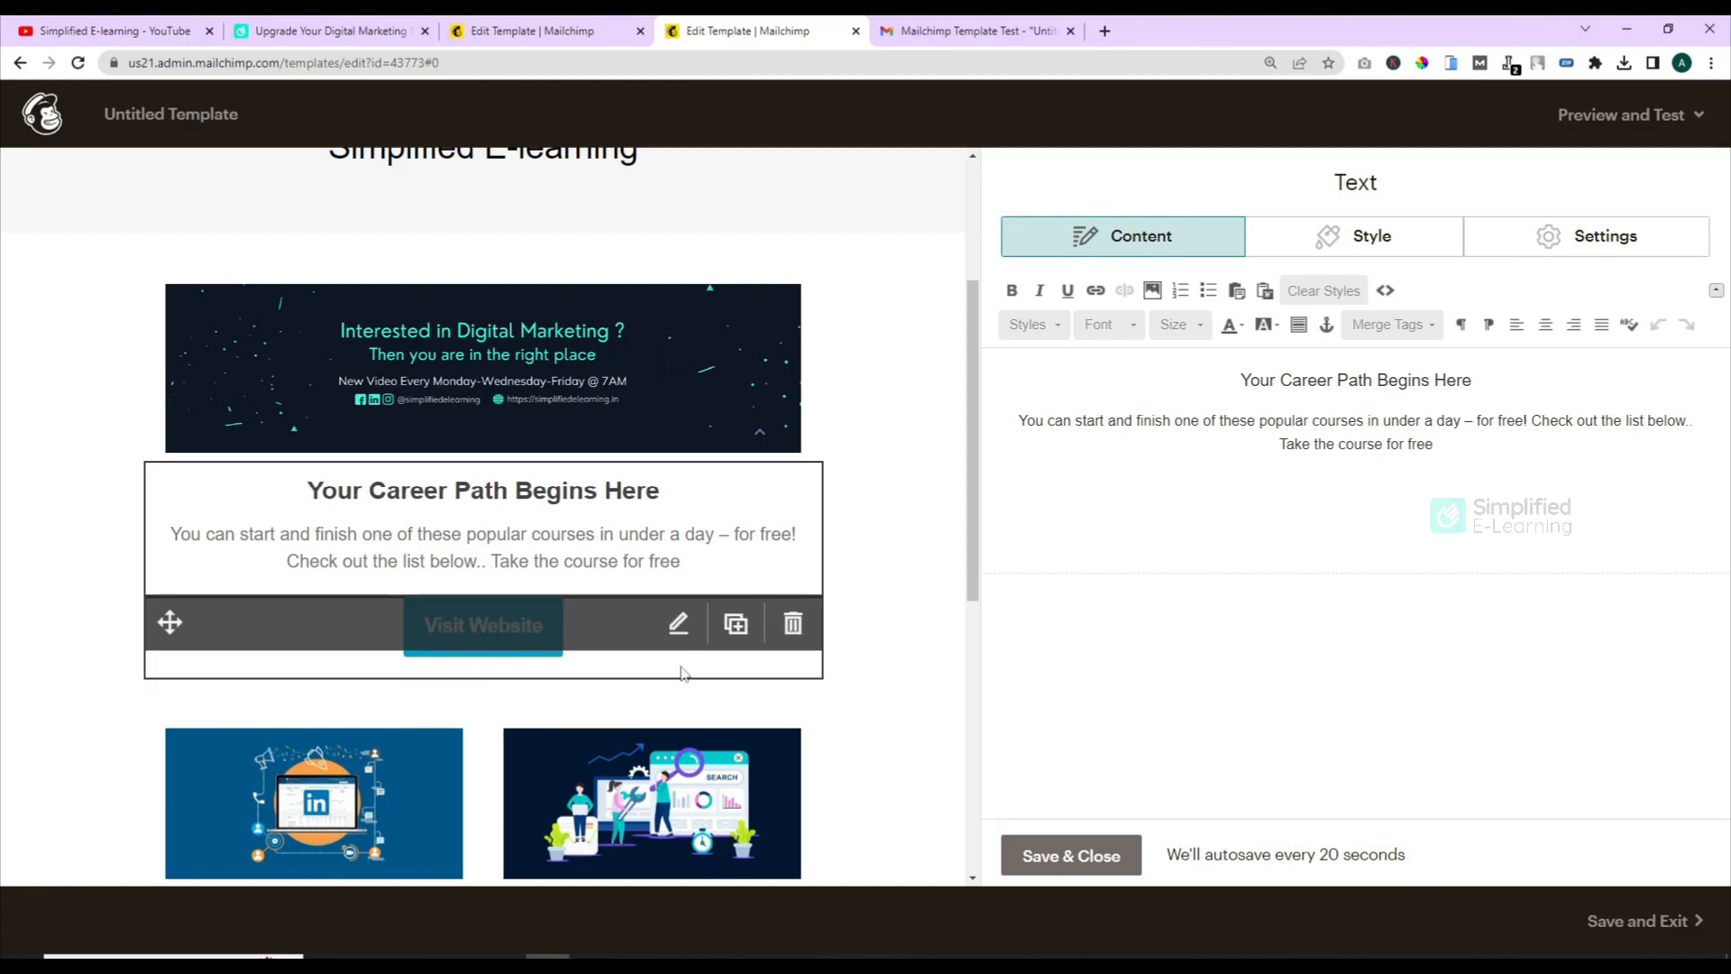
pyautogui.click(547, 674)
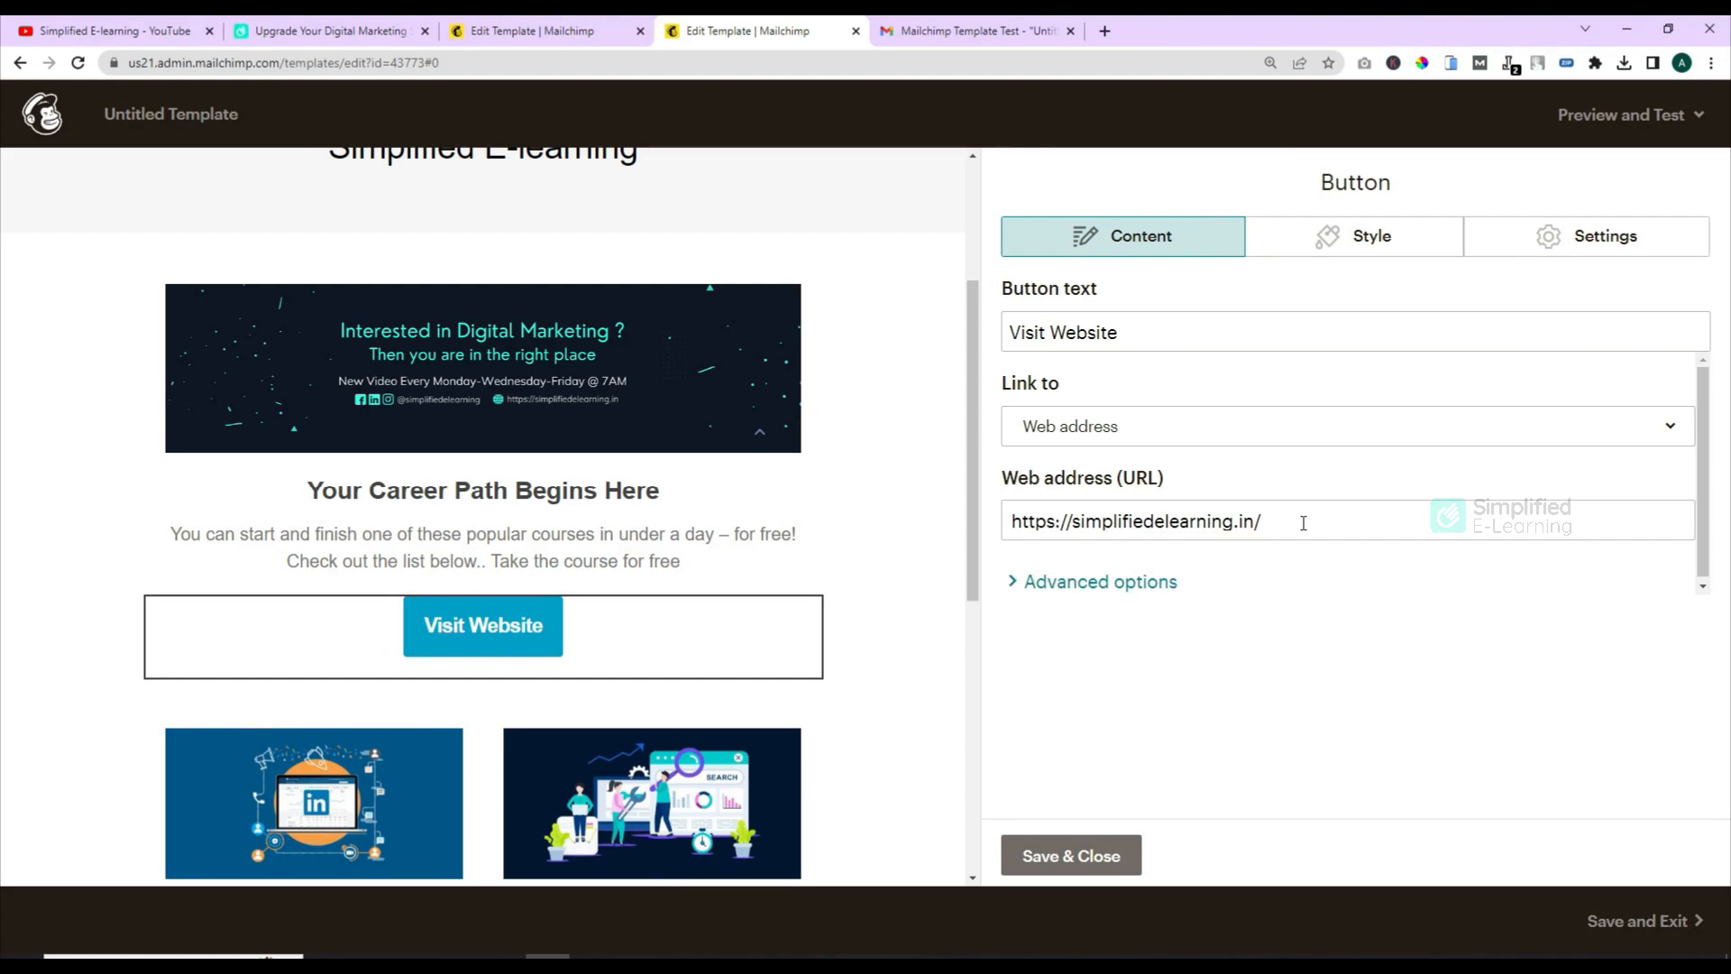
pyautogui.moveTo(505, 603)
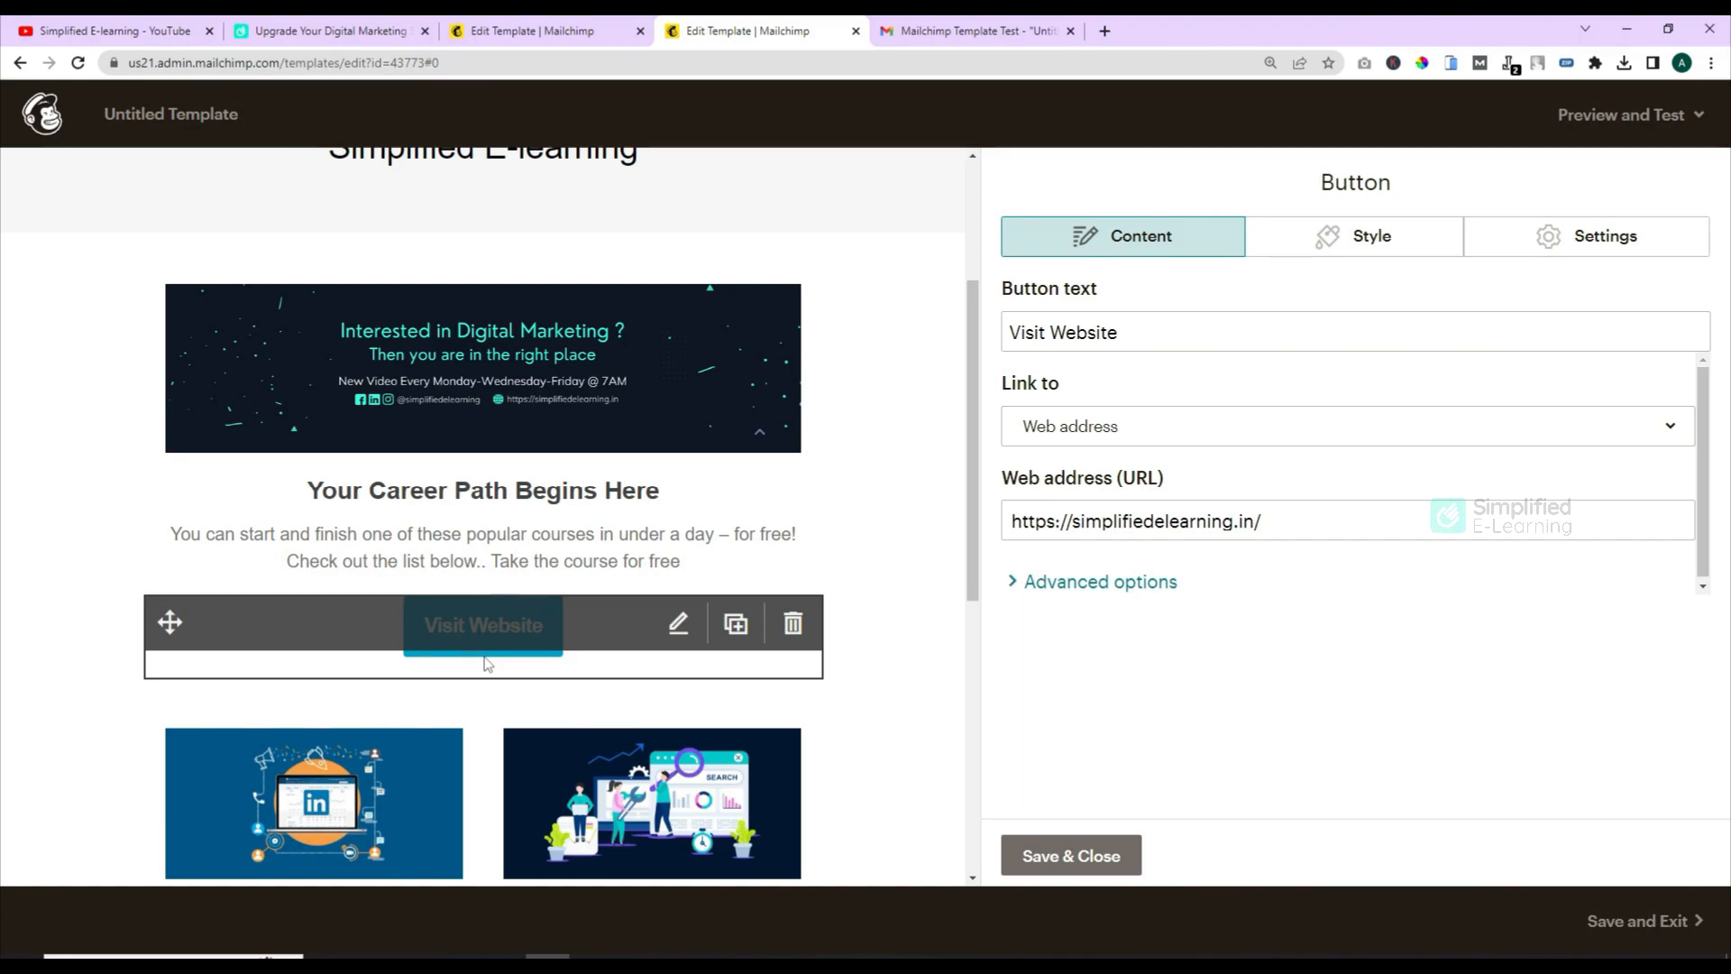
# - Examine both columns of the tutorials image-and-text block and the web address behind the Advanced SEO Tutorial's Read More link
pyautogui.scroll(-3, 487, 665)
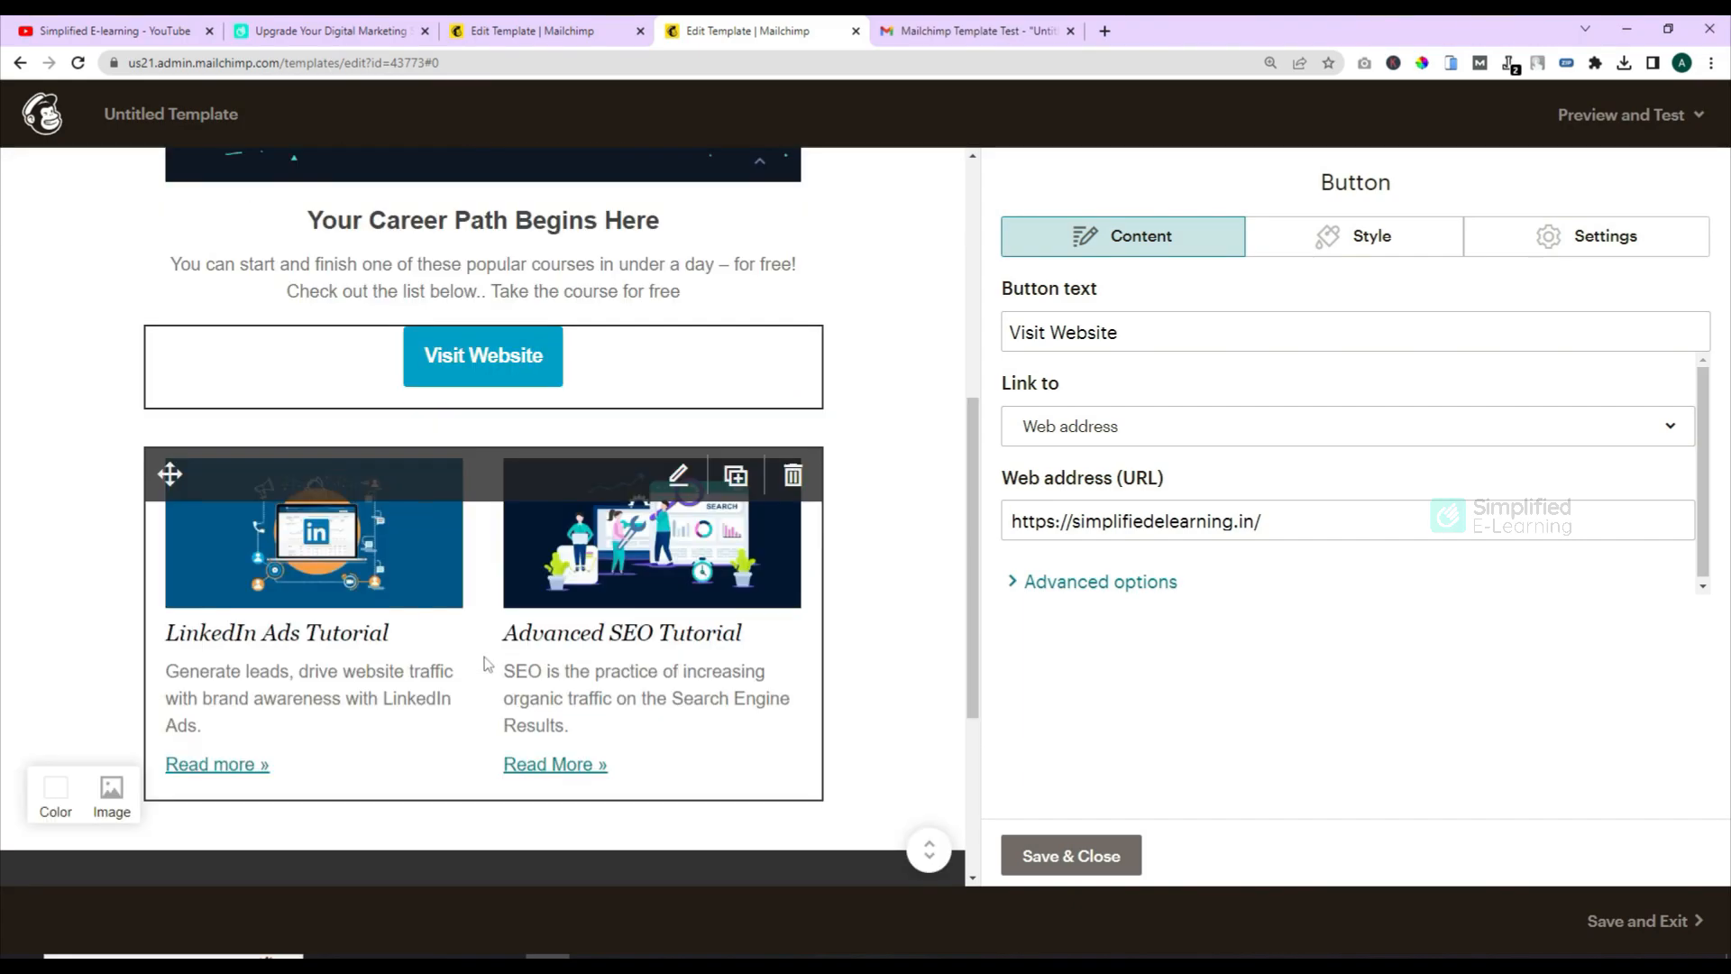
pyautogui.click(307, 571)
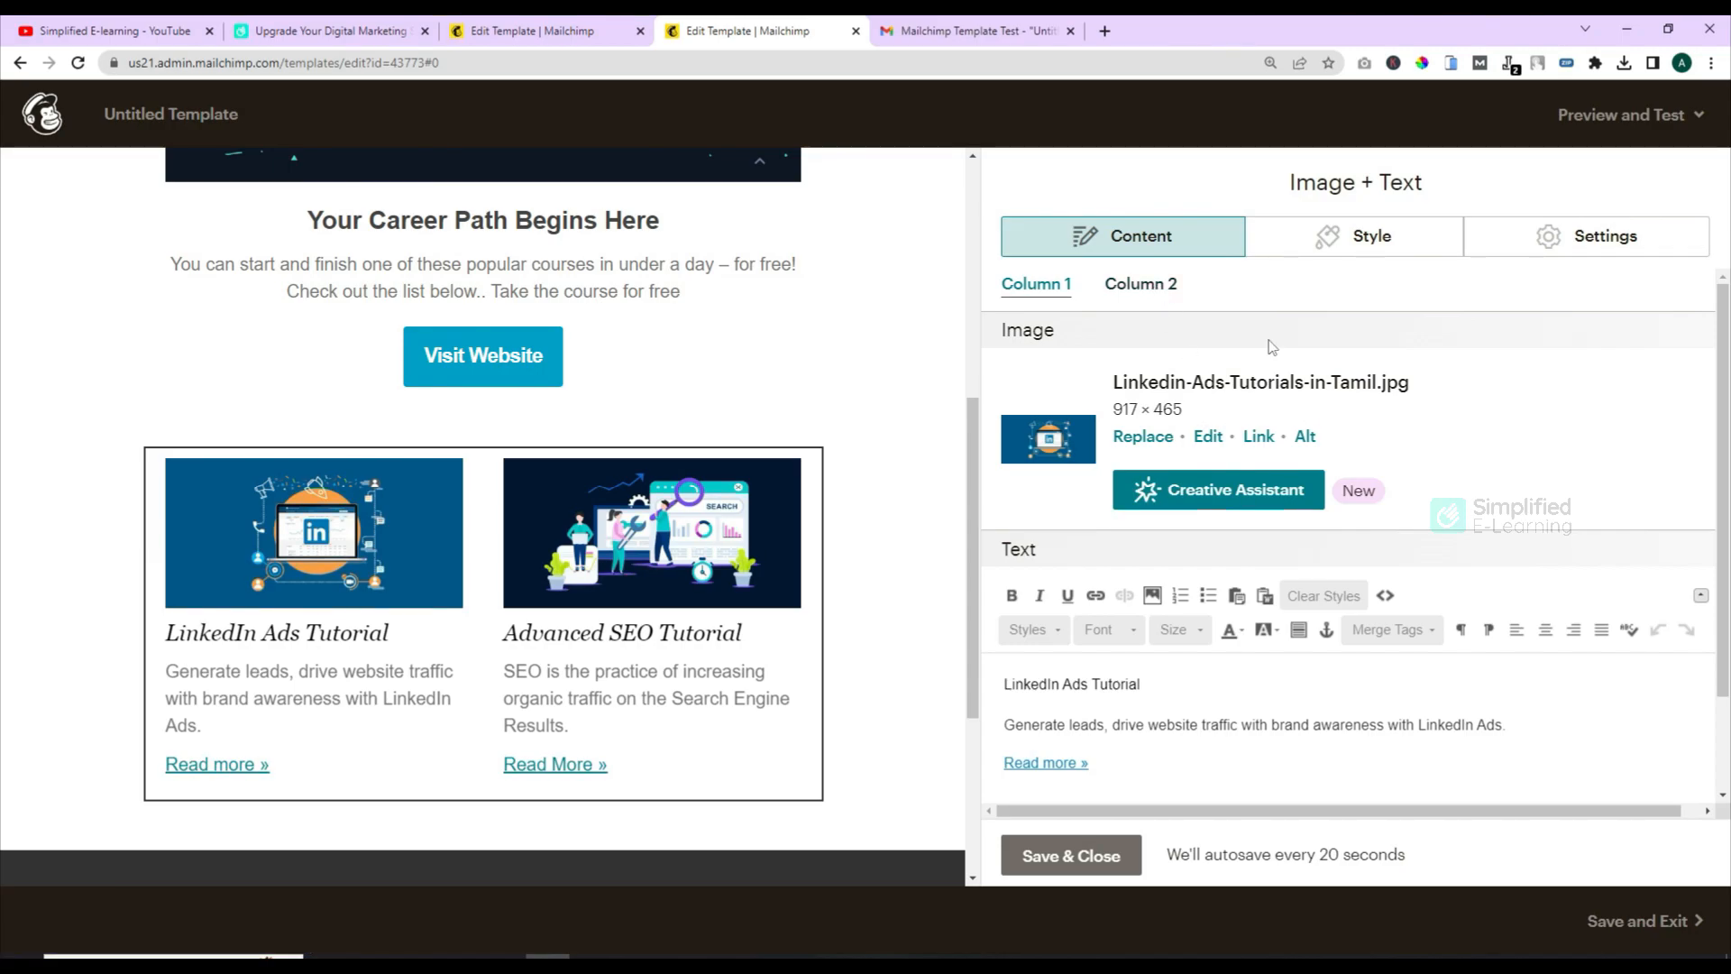
pyautogui.click(1154, 289)
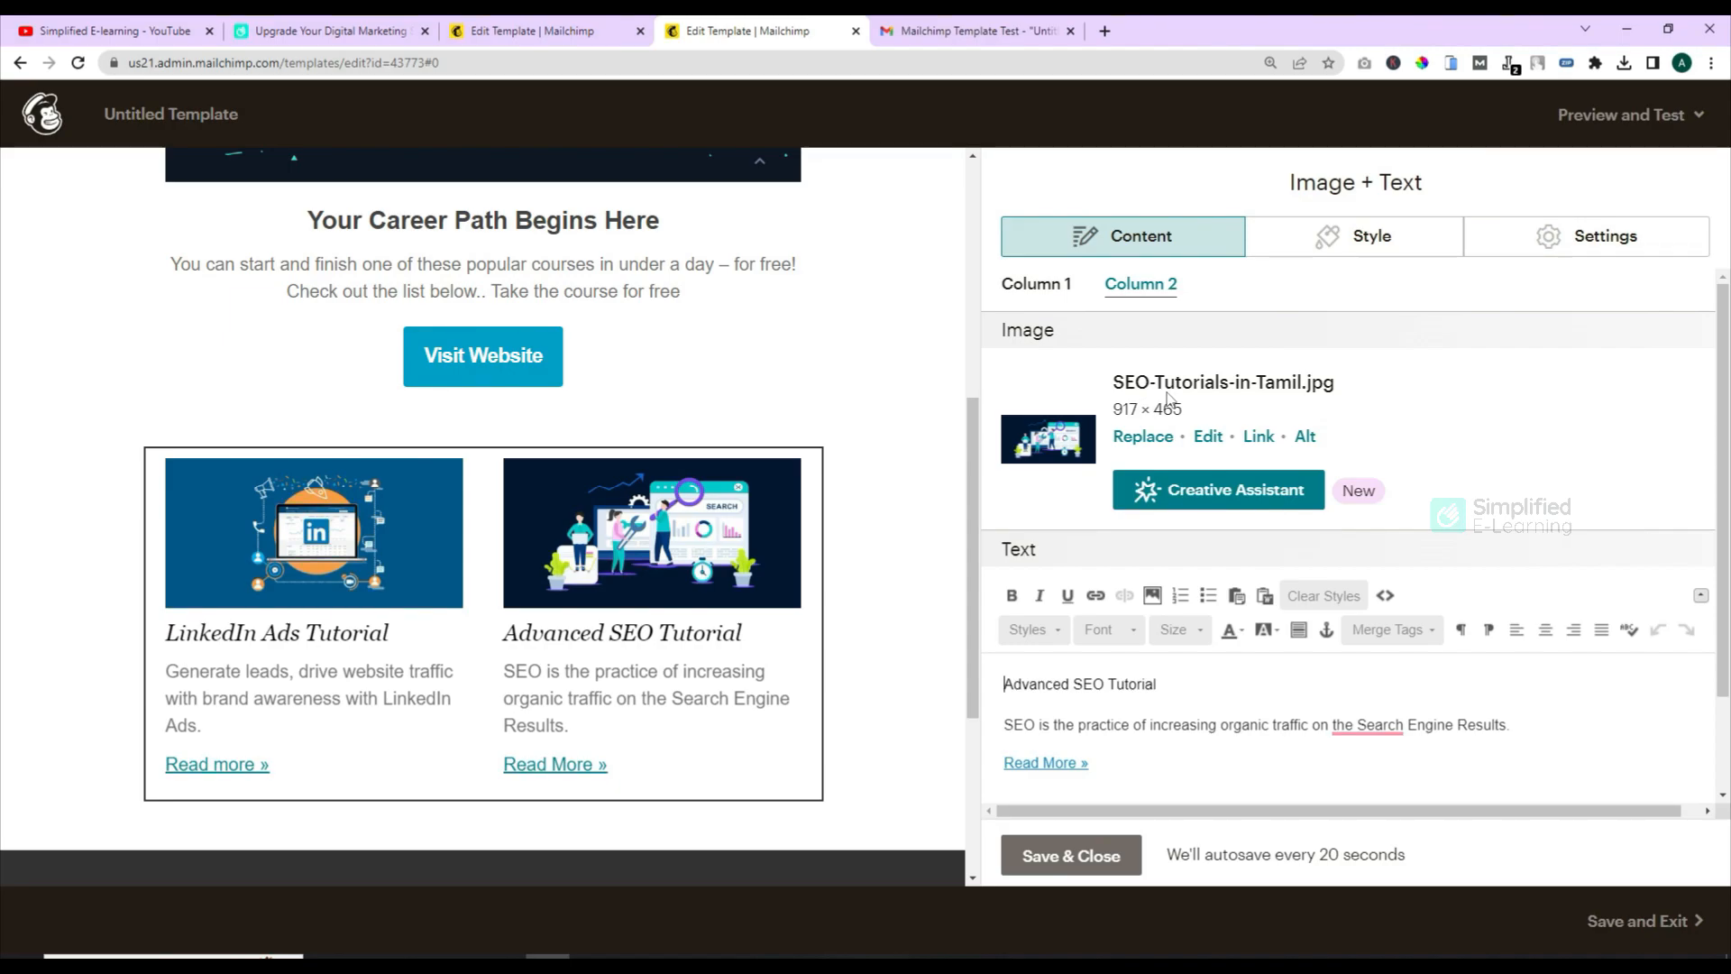
pyautogui.scroll(-1, 1167, 406)
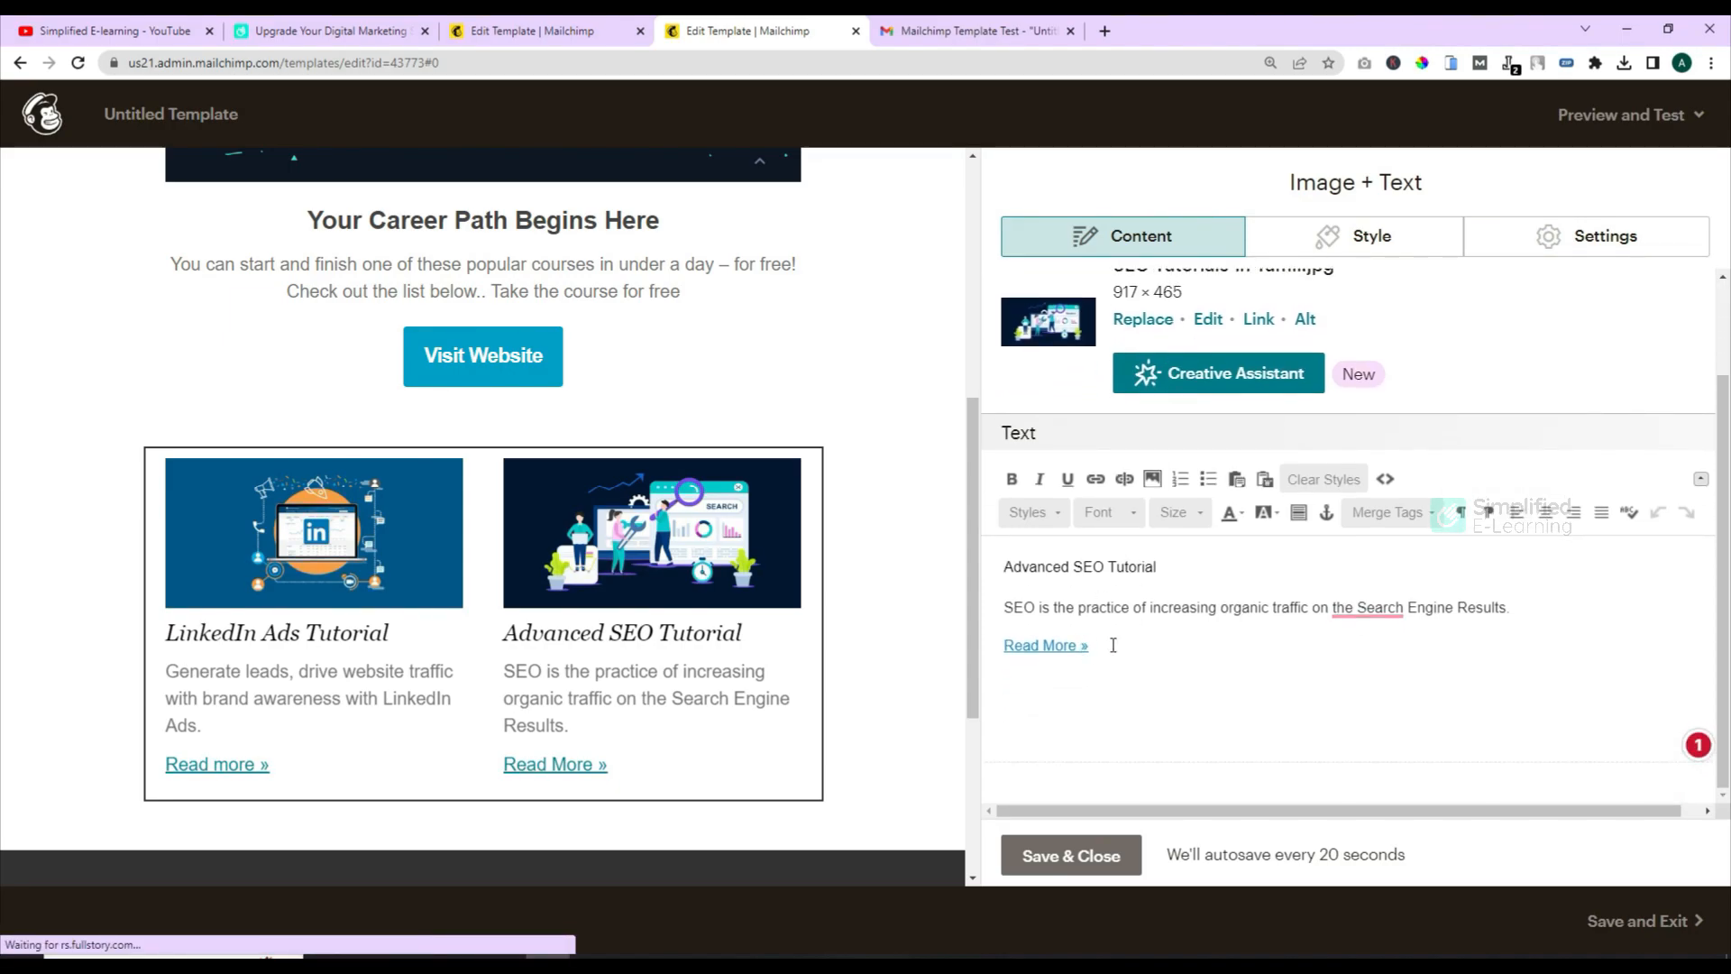
pyautogui.tripleClick(1113, 646)
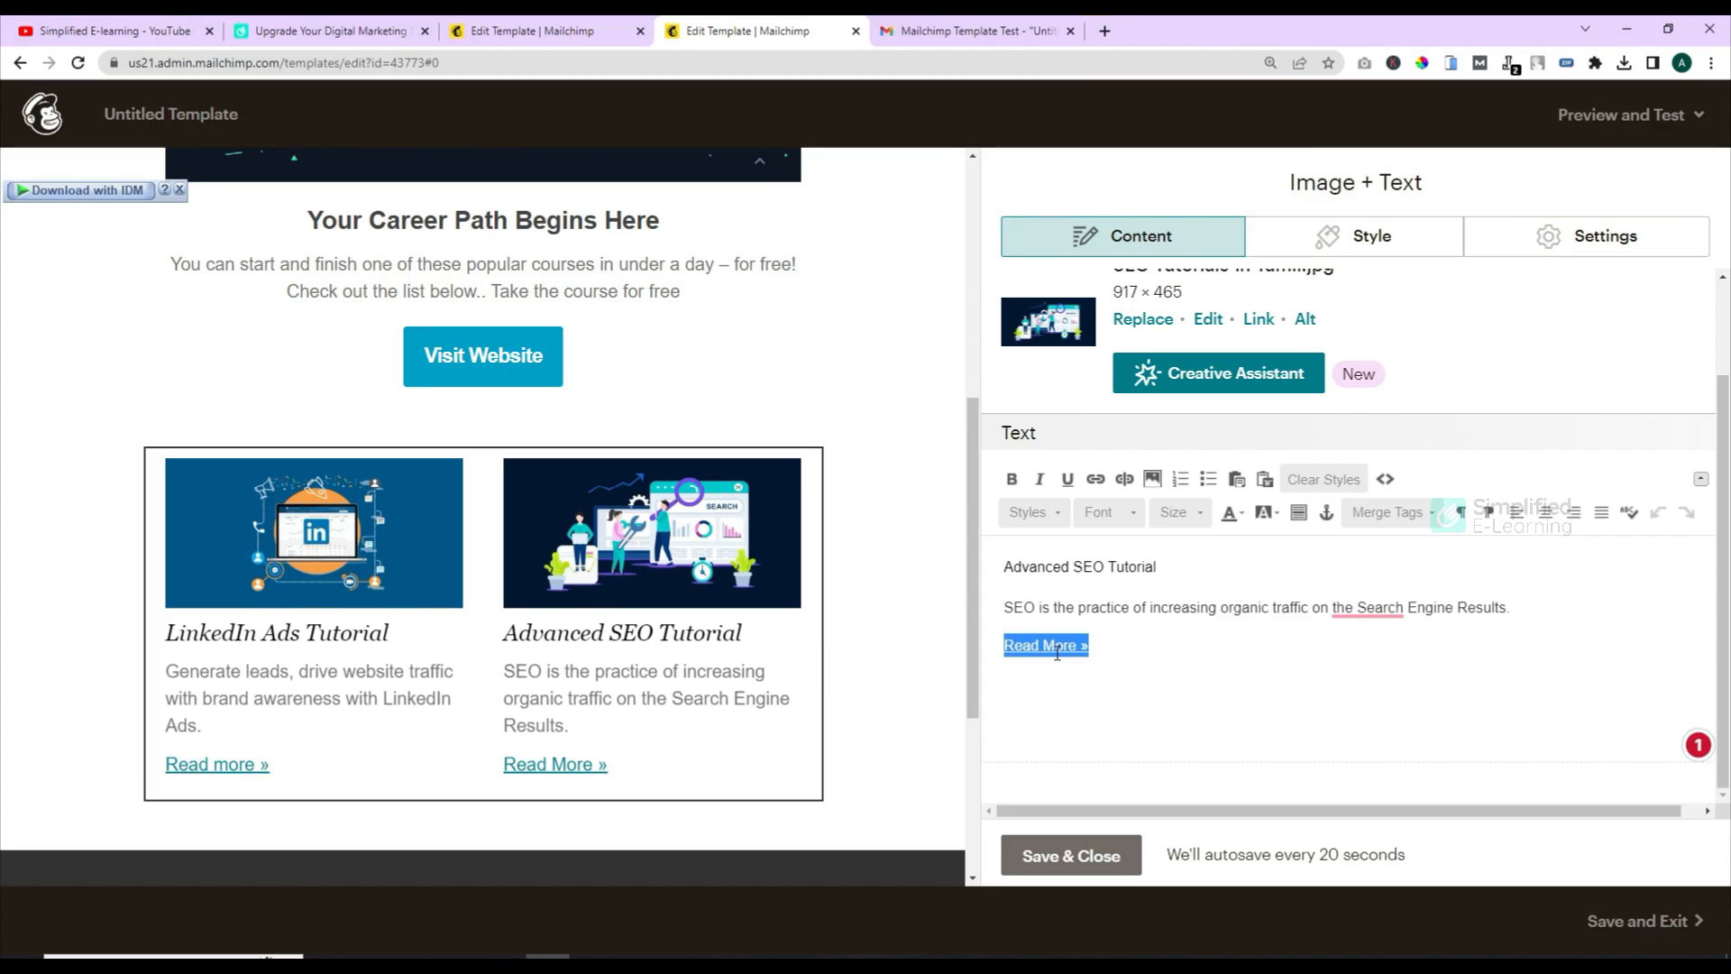
pyautogui.click(1096, 479)
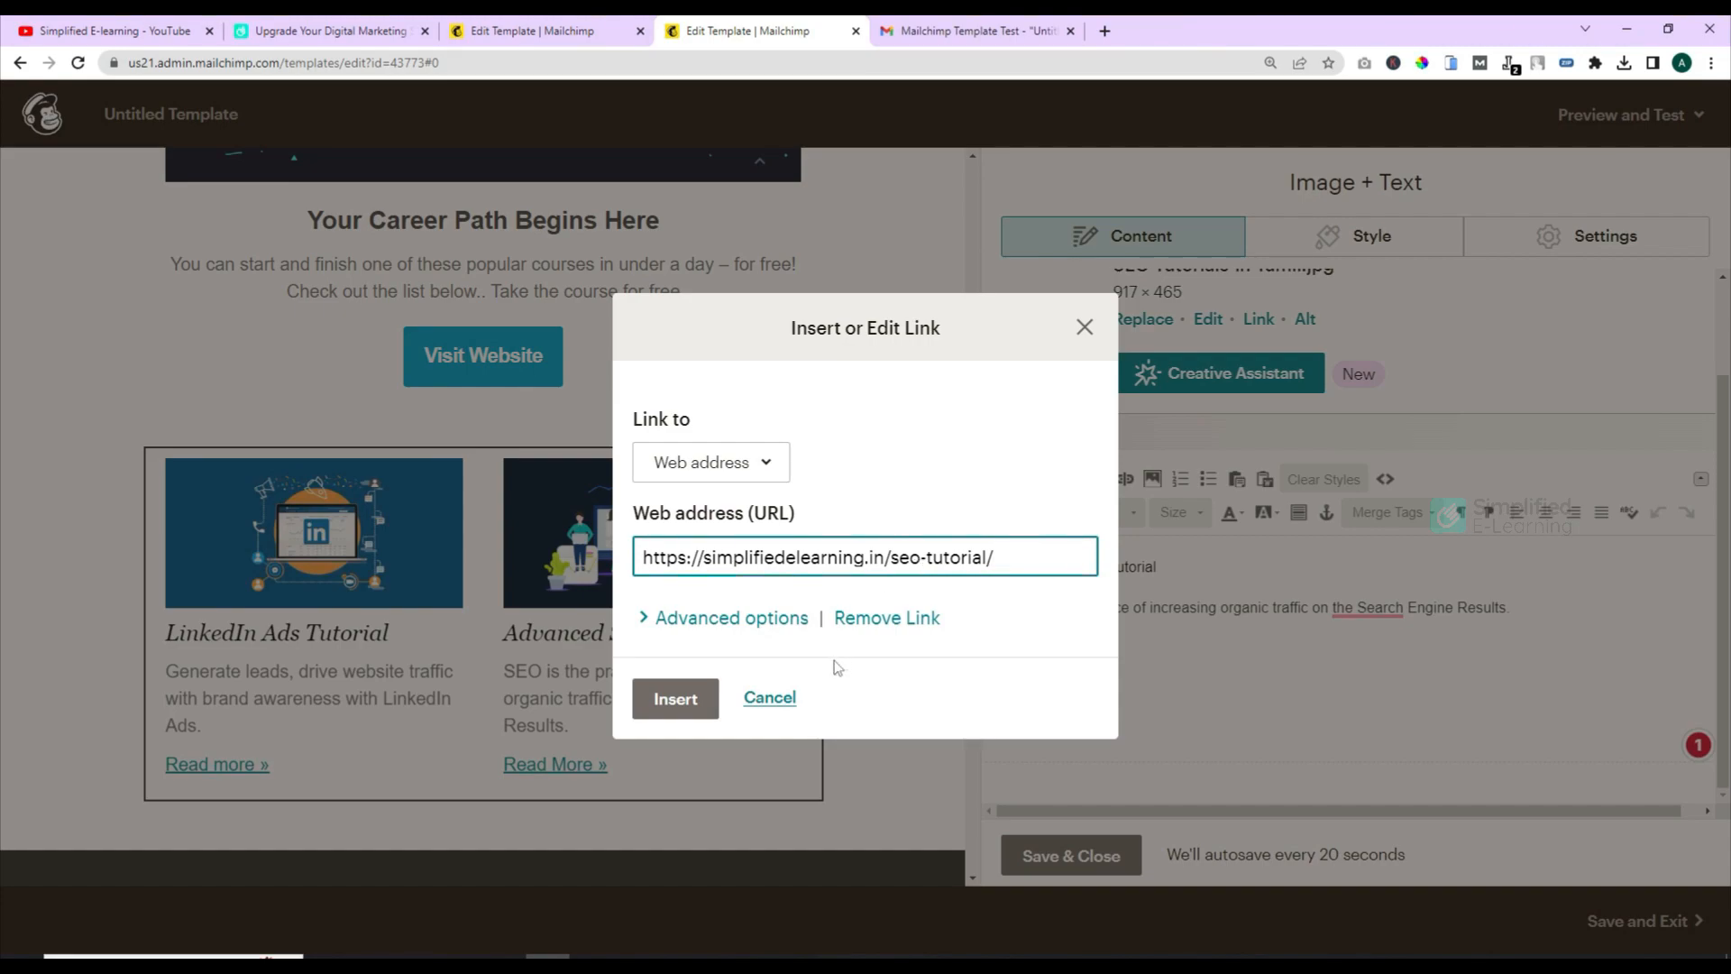
pyautogui.click(776, 699)
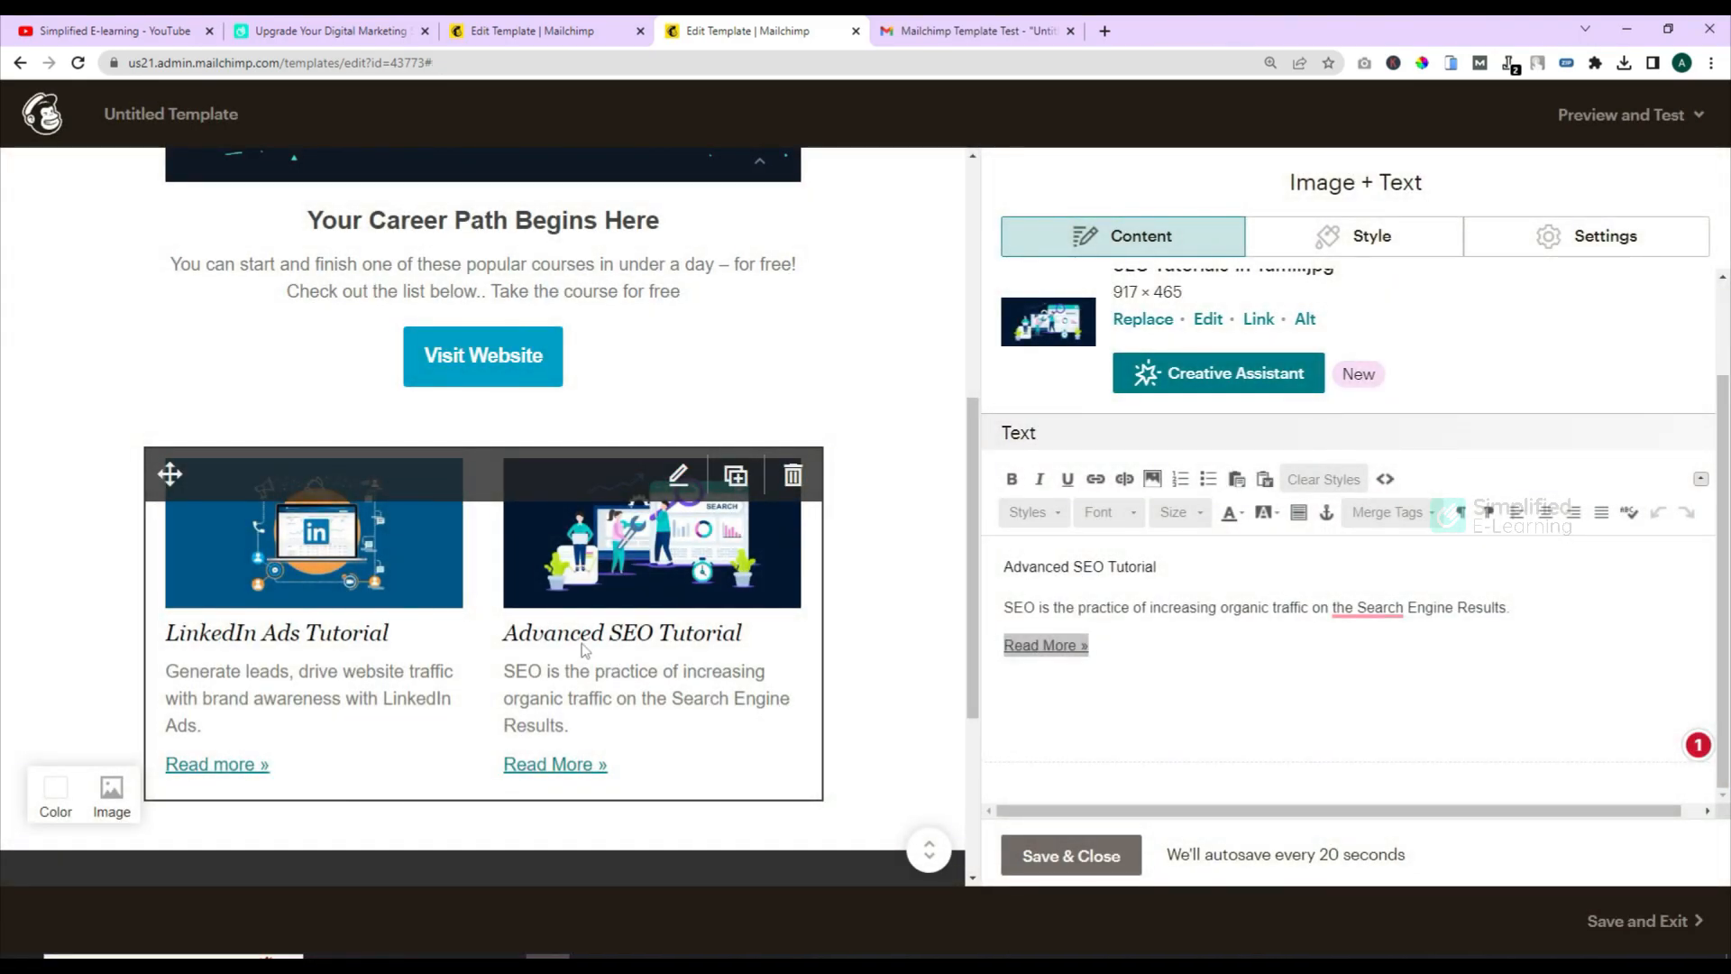
# - Preview the template and test its Visit Website button, returning to the preview after the website opens
pyautogui.scroll(-4, 584, 649)
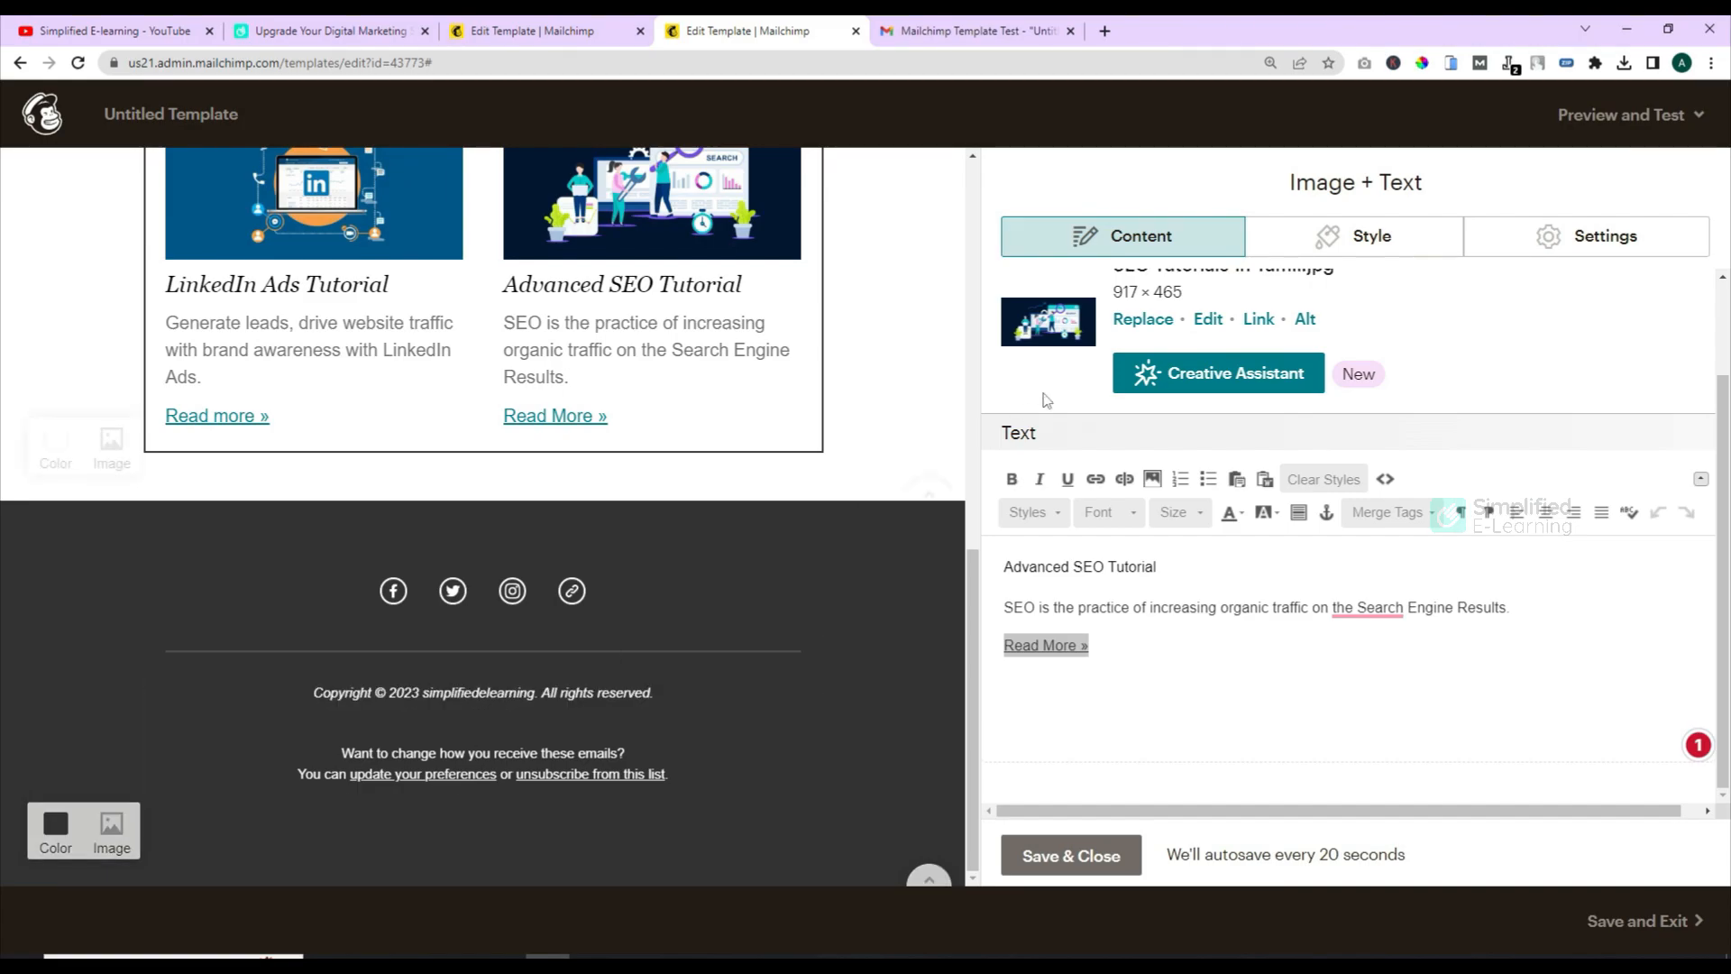
pyautogui.scroll(6, 872, 386)
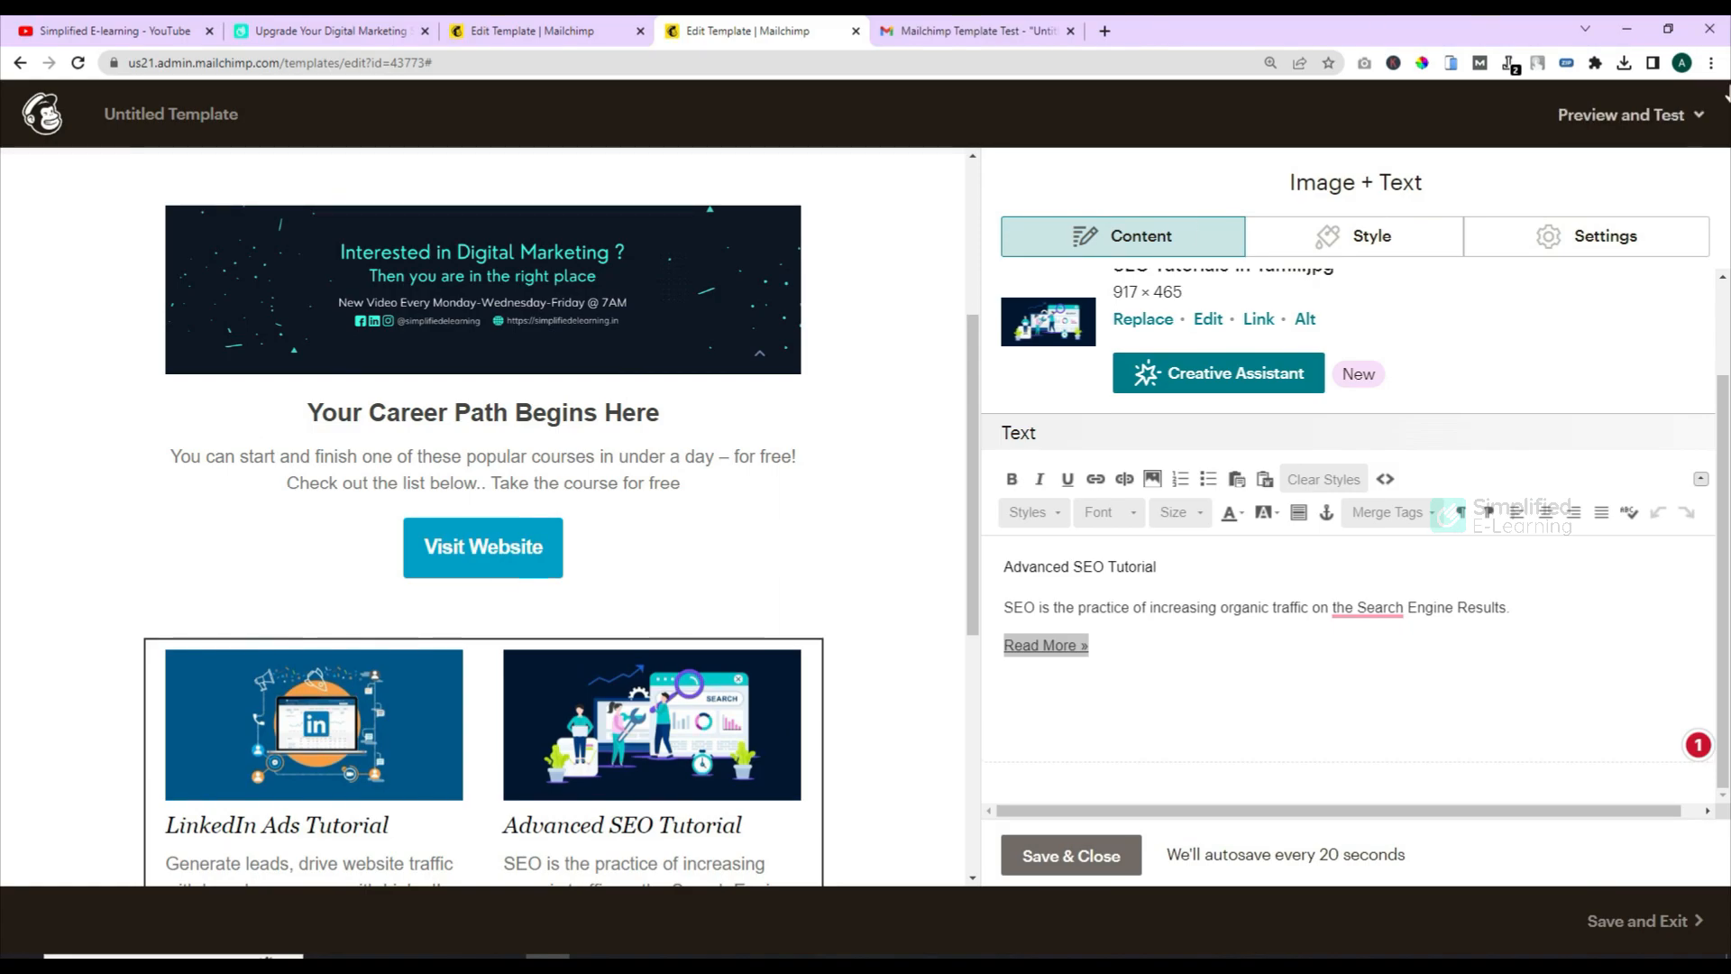
pyautogui.click(1692, 120)
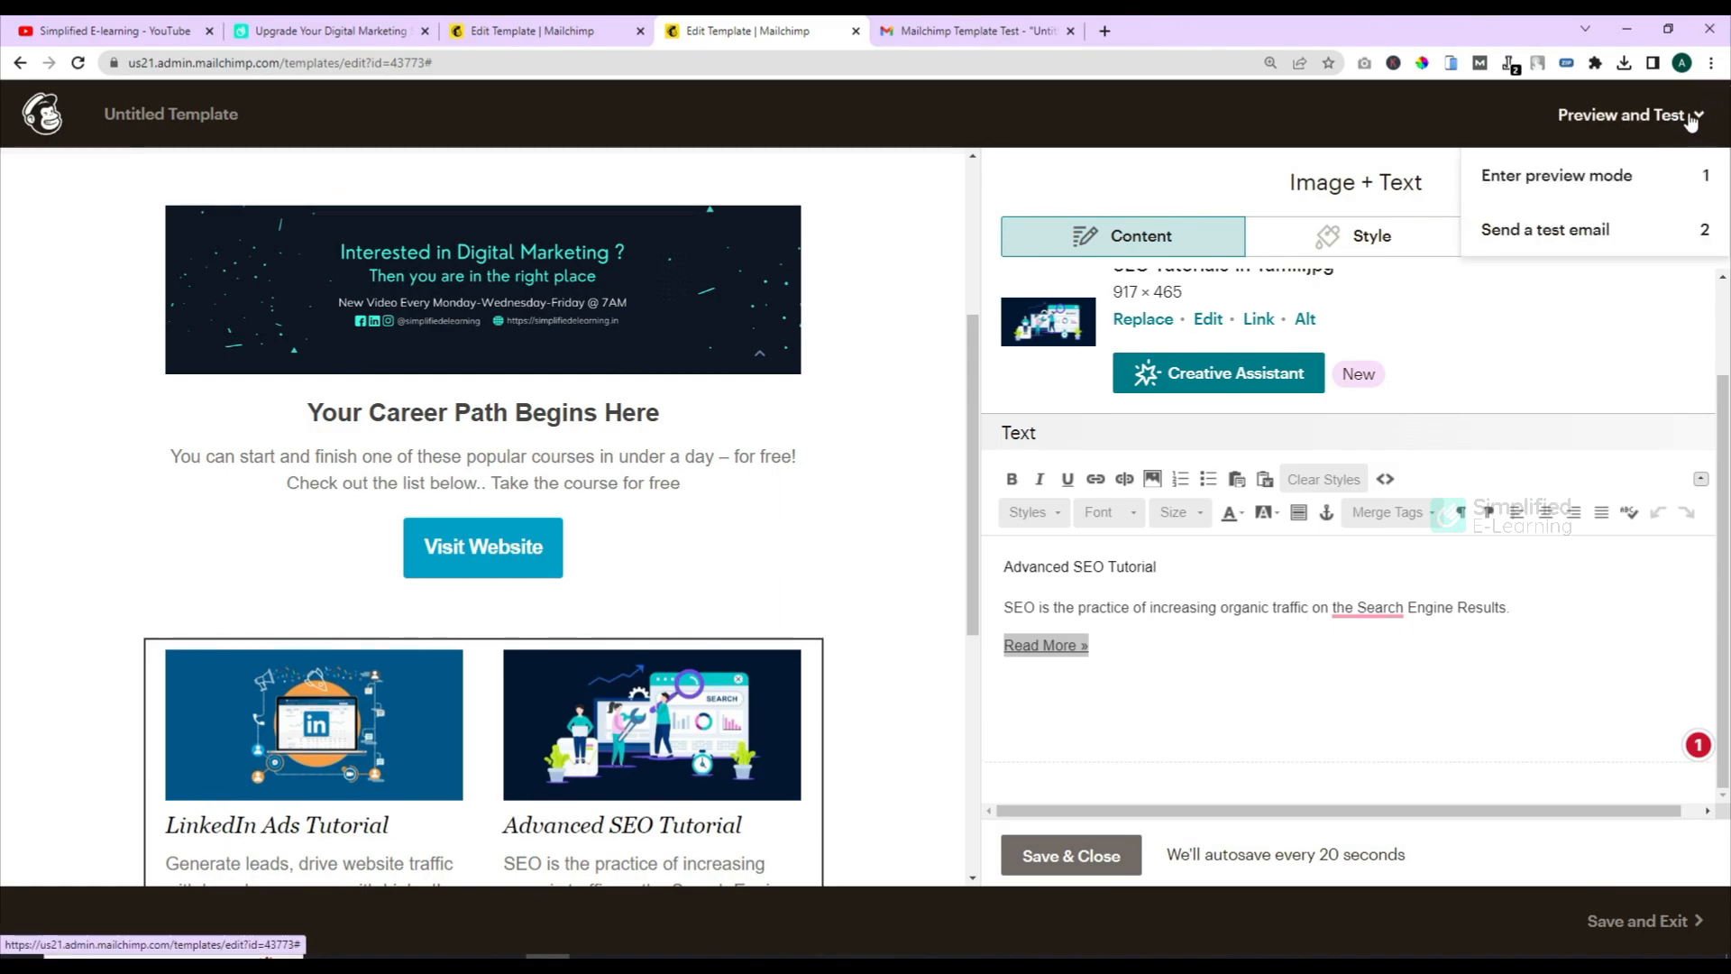
pyautogui.click(1573, 178)
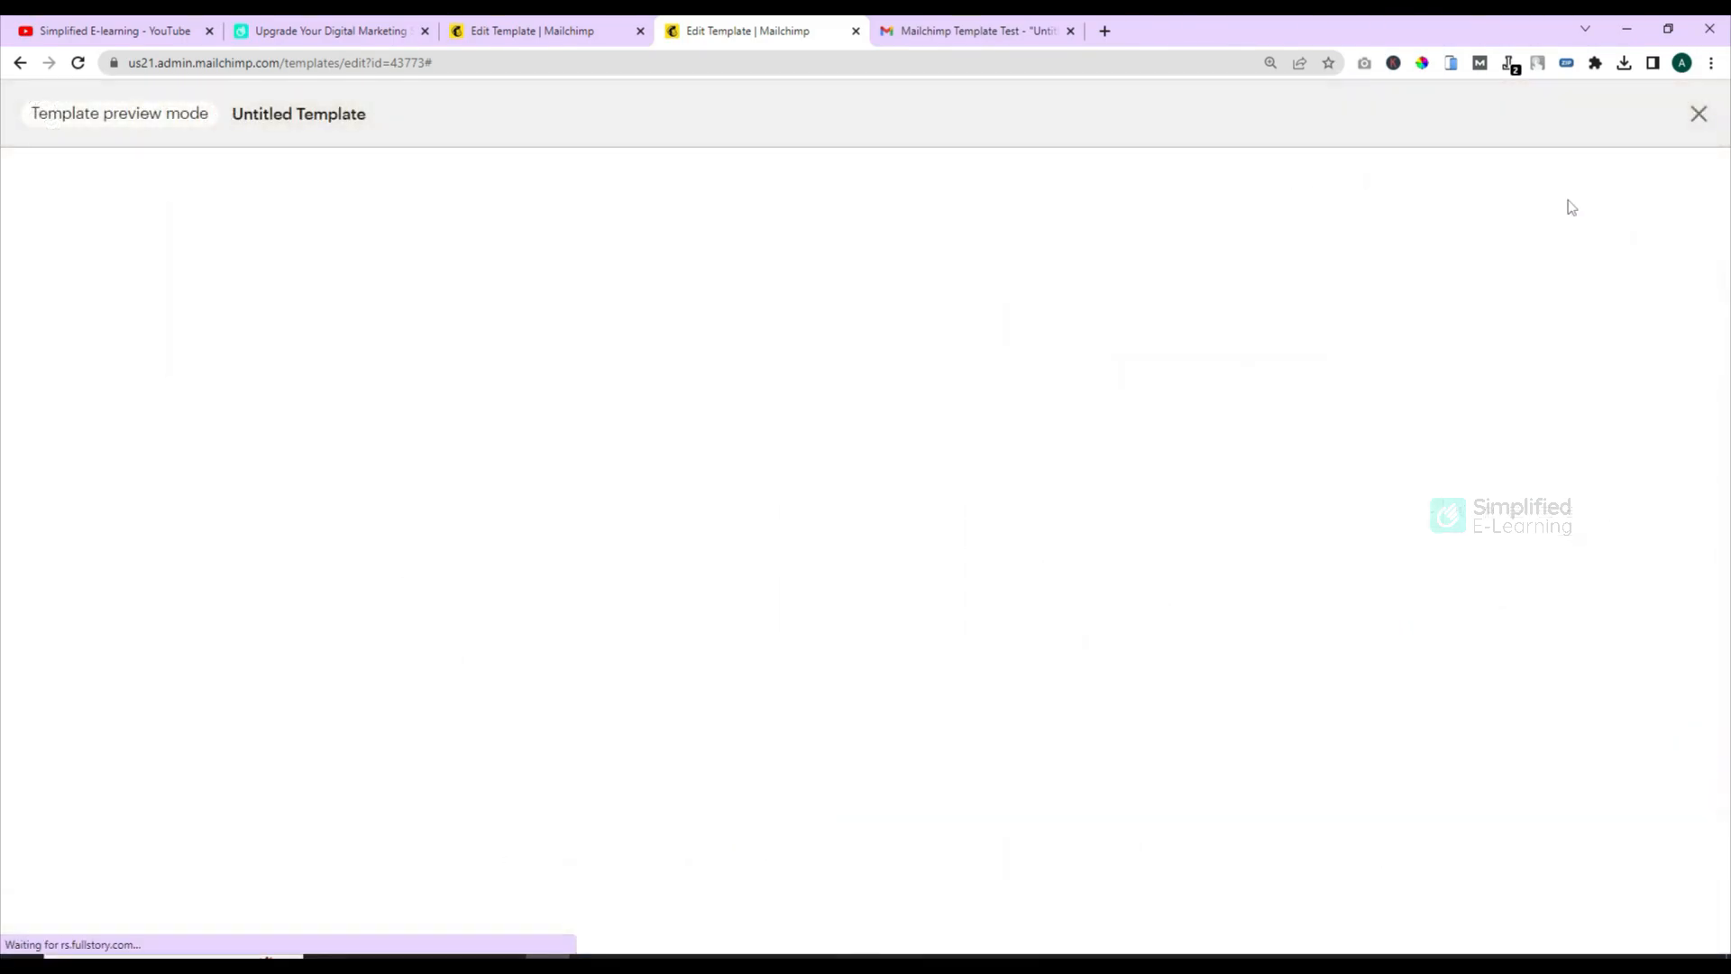
pyautogui.click(875, 707)
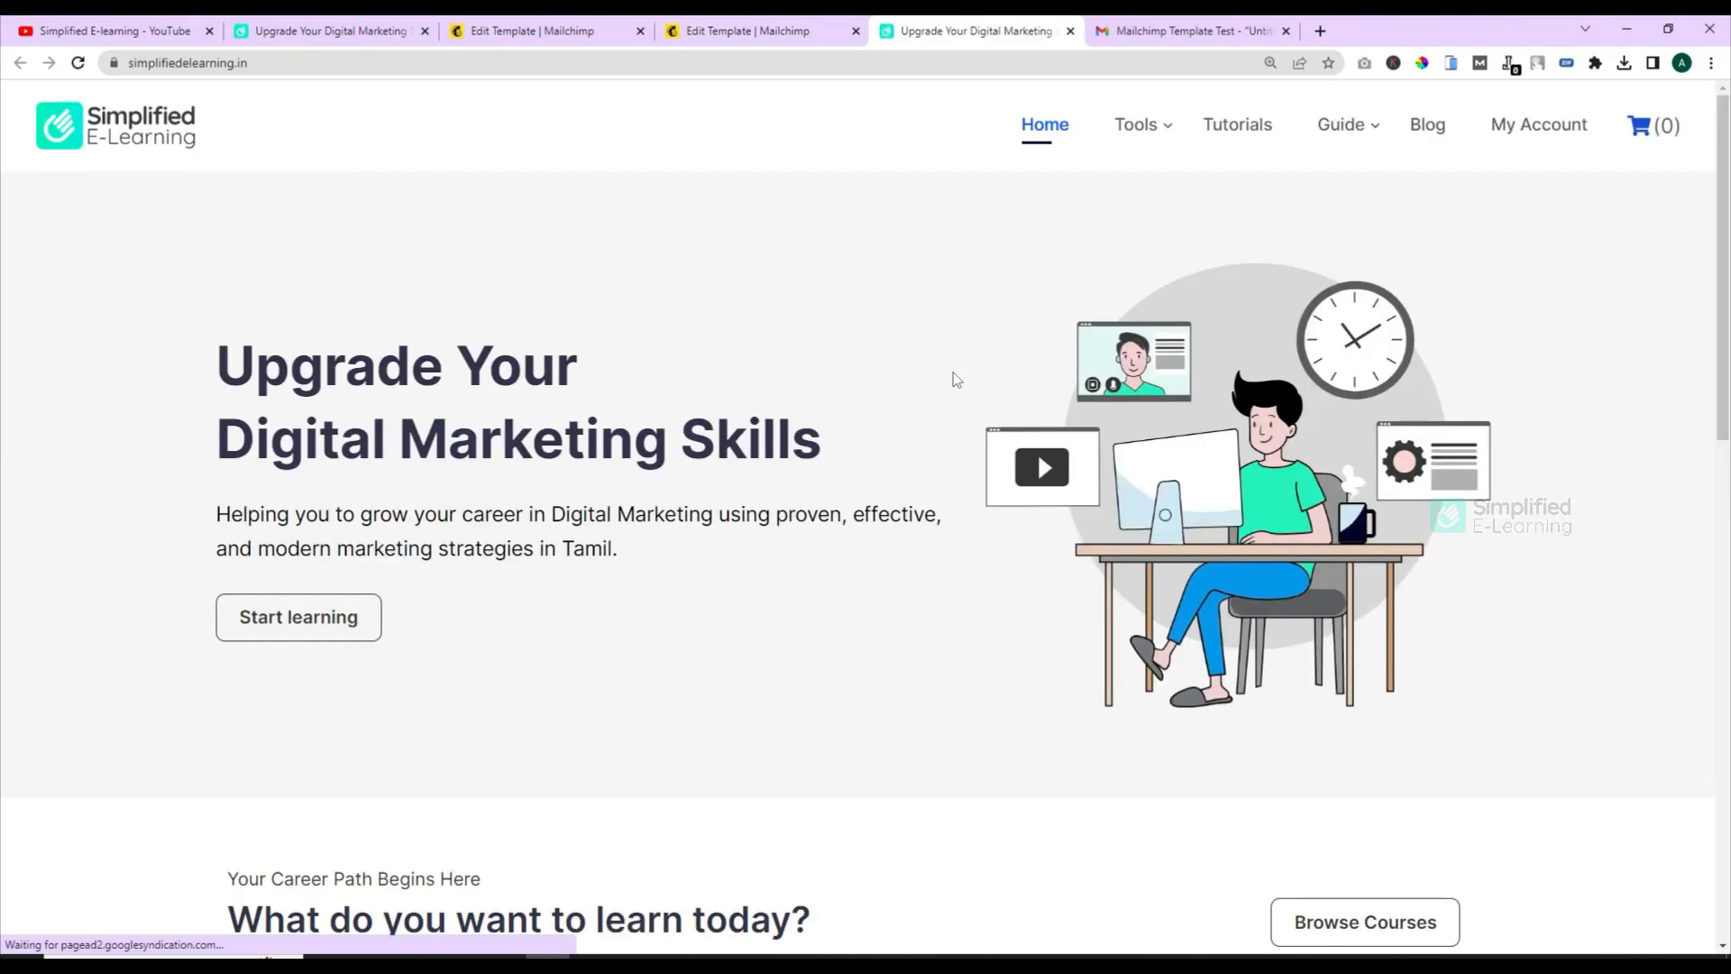
pyautogui.click(749, 31)
# - Test the Read More link under Advanced SEO Tutorial in the template preview and return to the preview
pyautogui.scroll(-4, 721, 362)
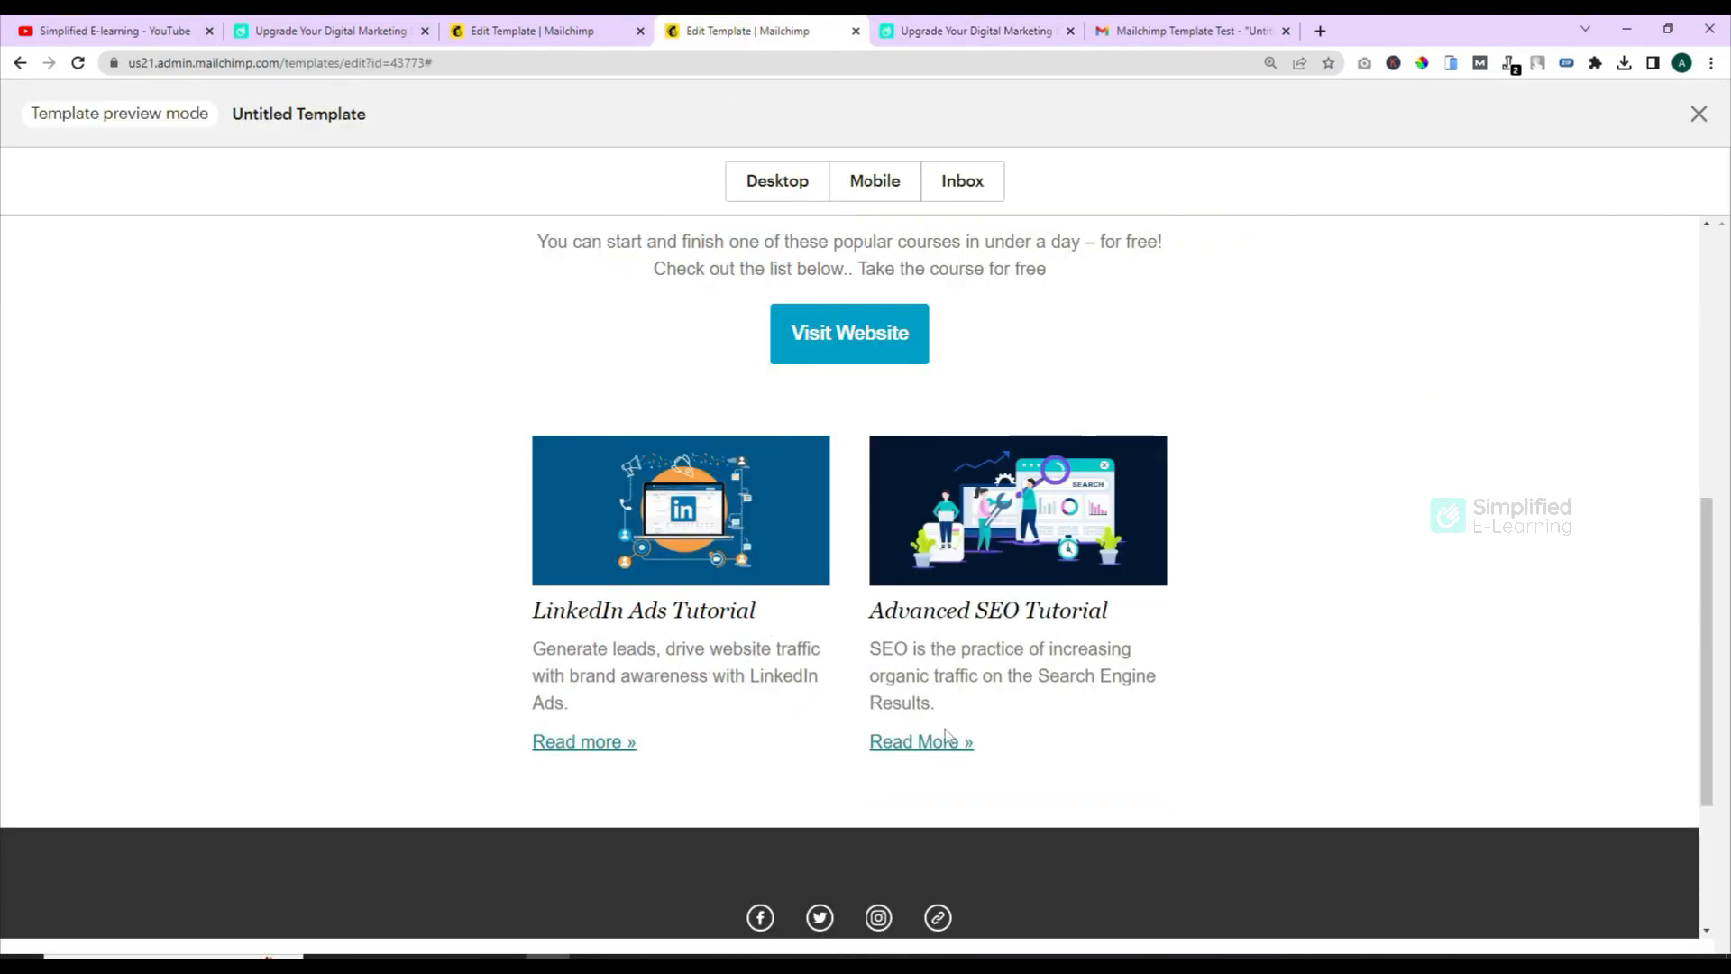
pyautogui.click(927, 750)
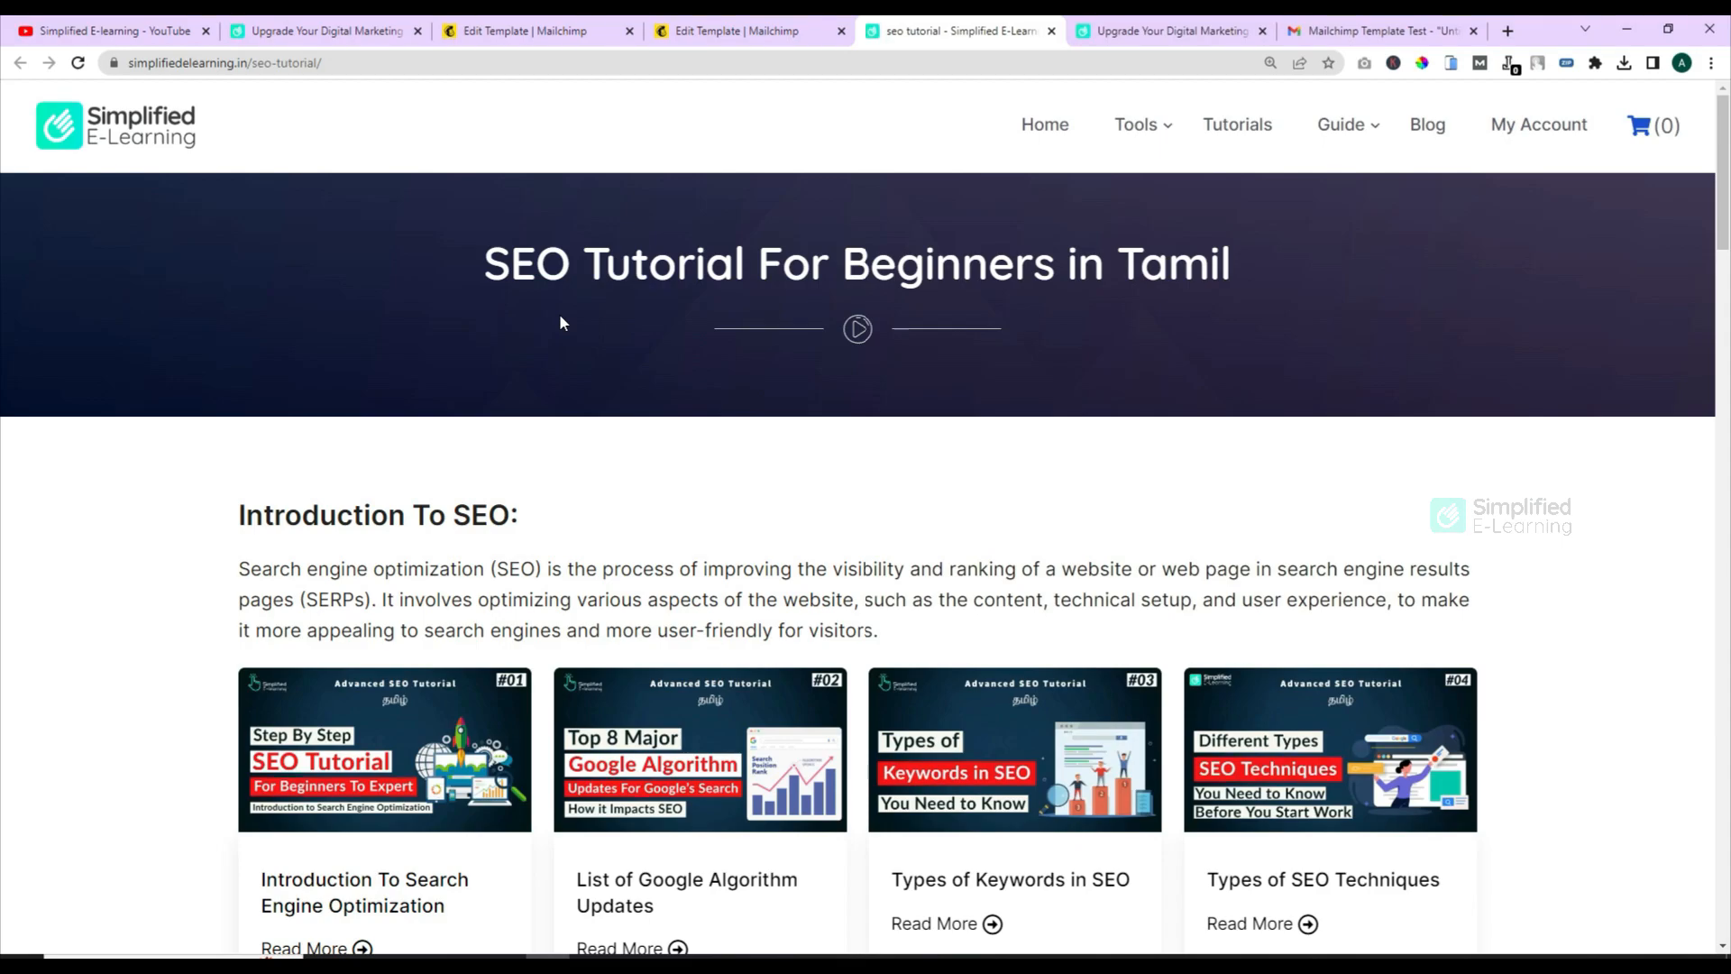
pyautogui.click(737, 30)
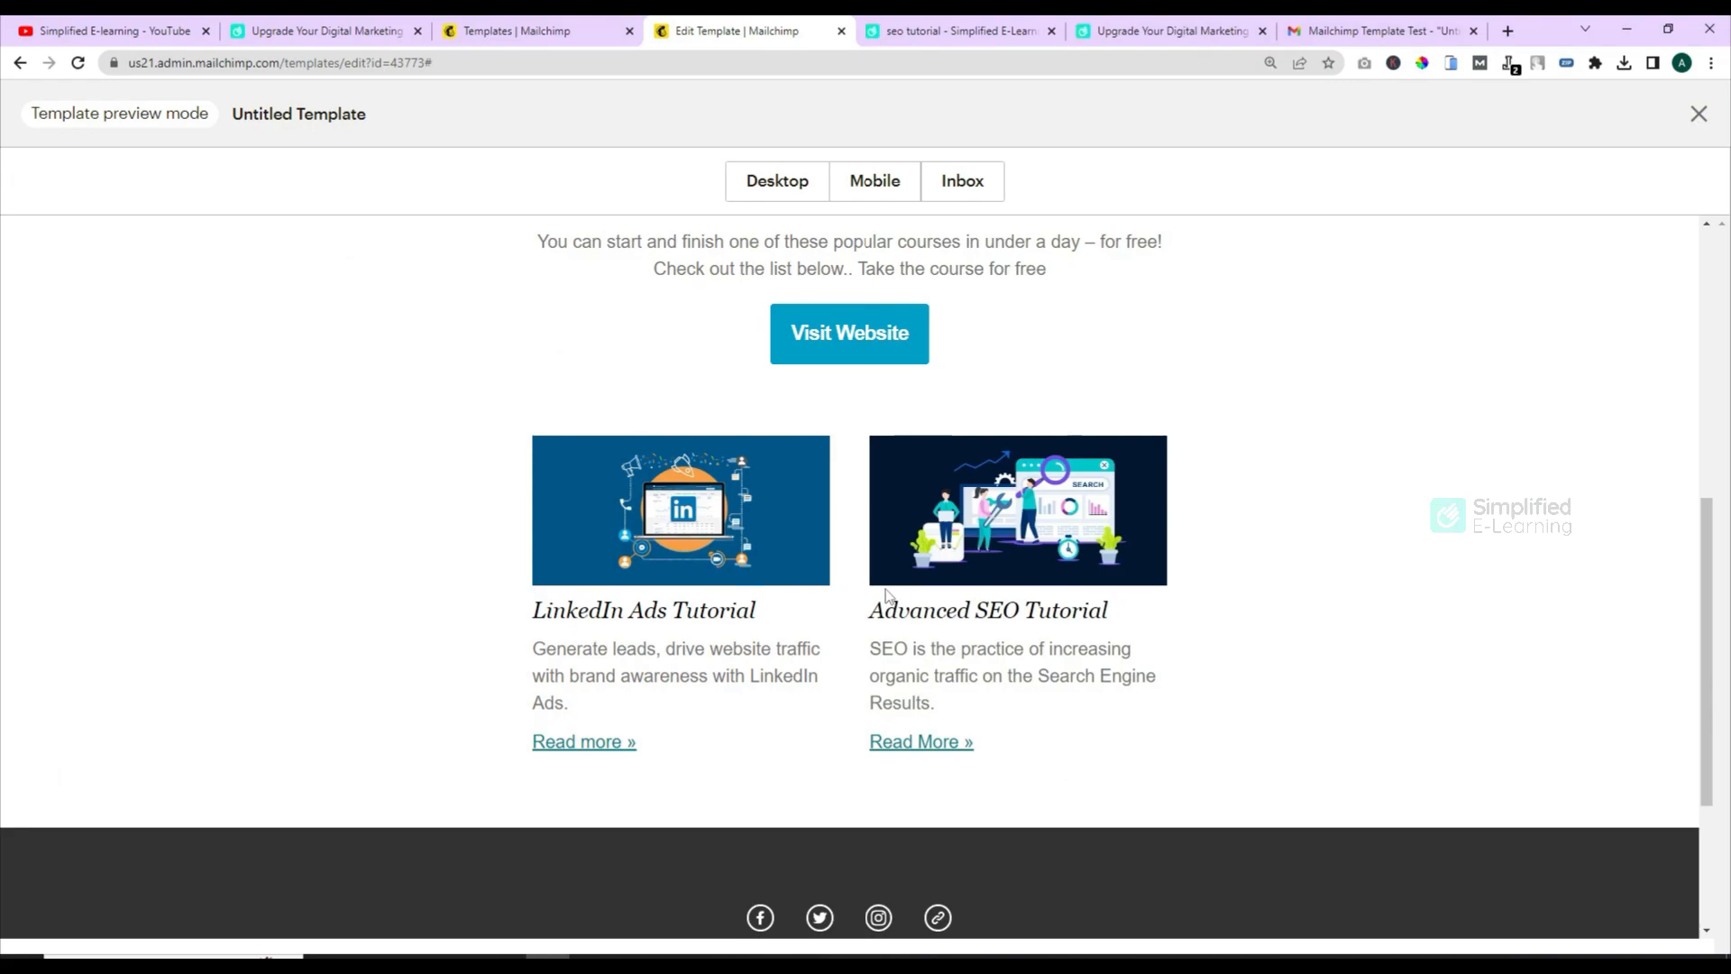
# - Start adding contacts to the audience from the Audience dashboard, using the Copy and paste import method
pyautogui.click(505, 29)
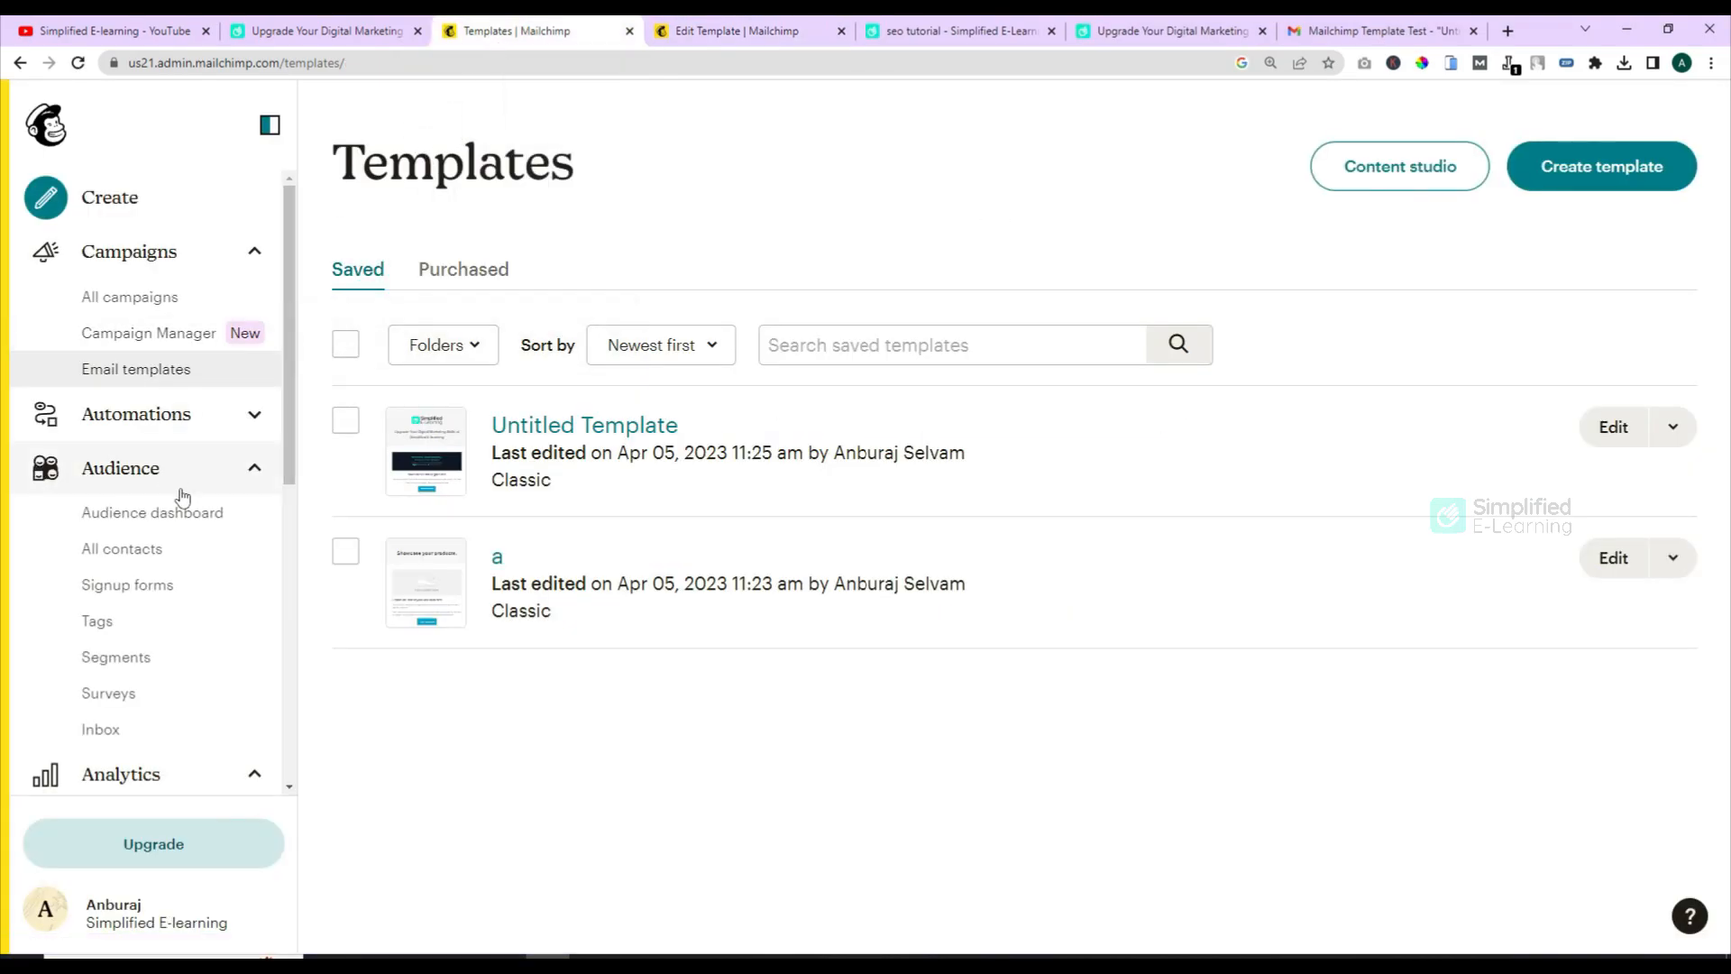
pyautogui.click(191, 514)
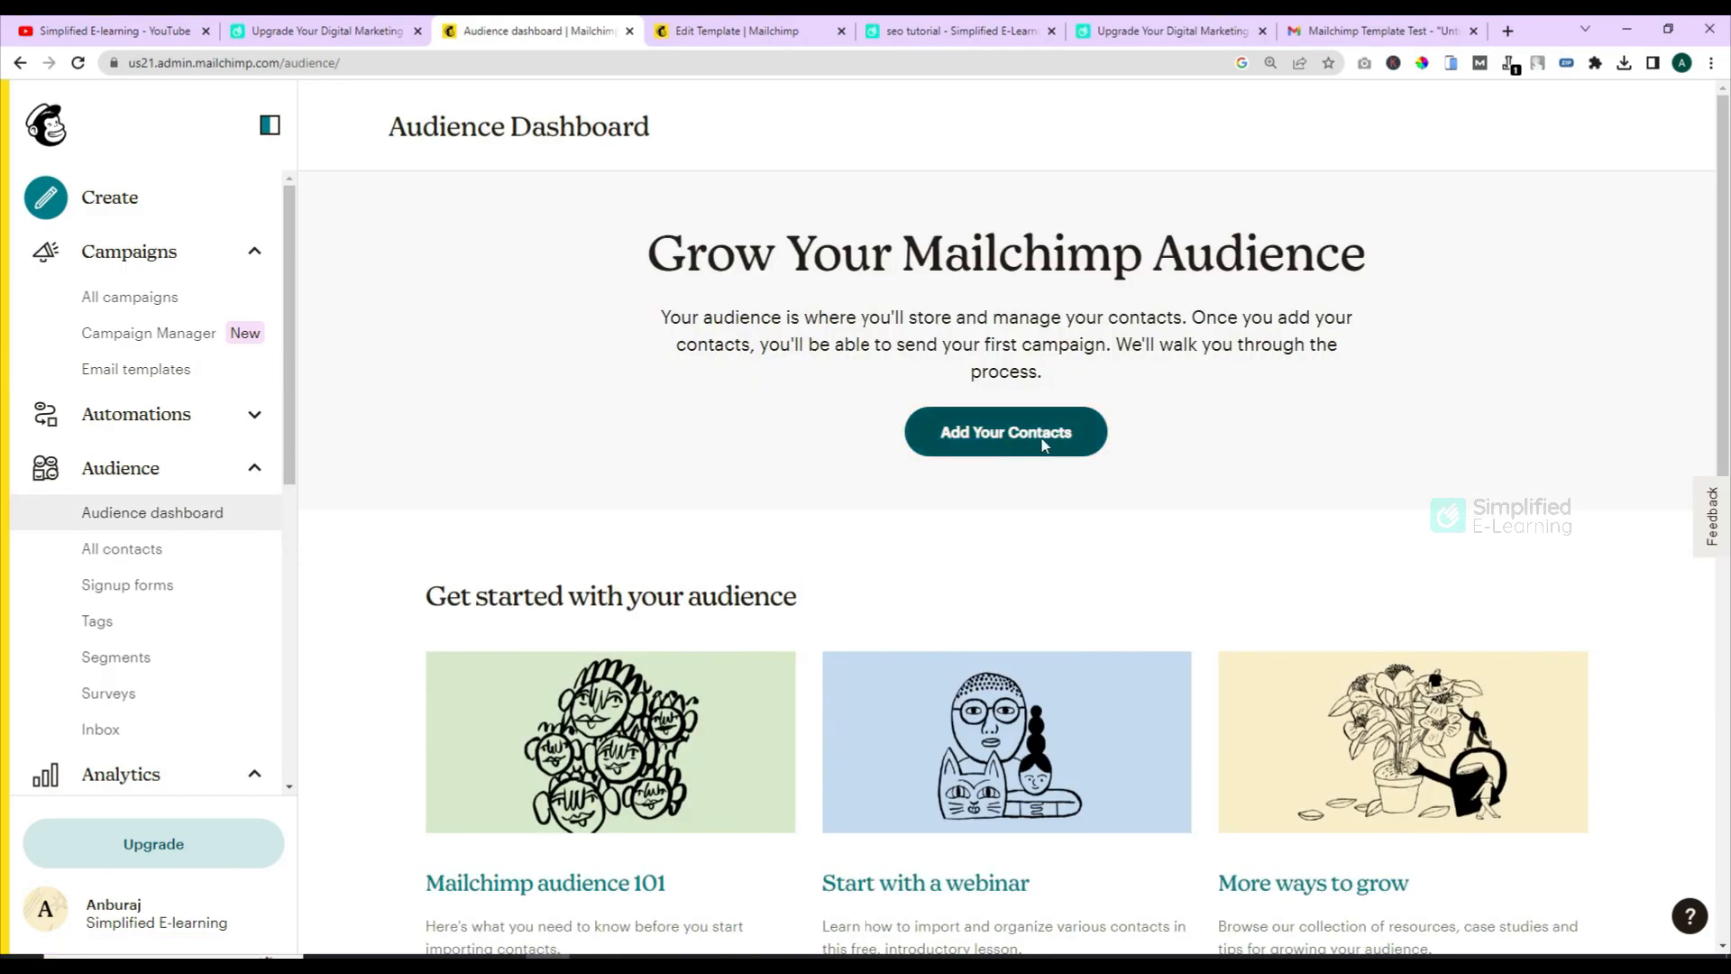
pyautogui.click(1022, 445)
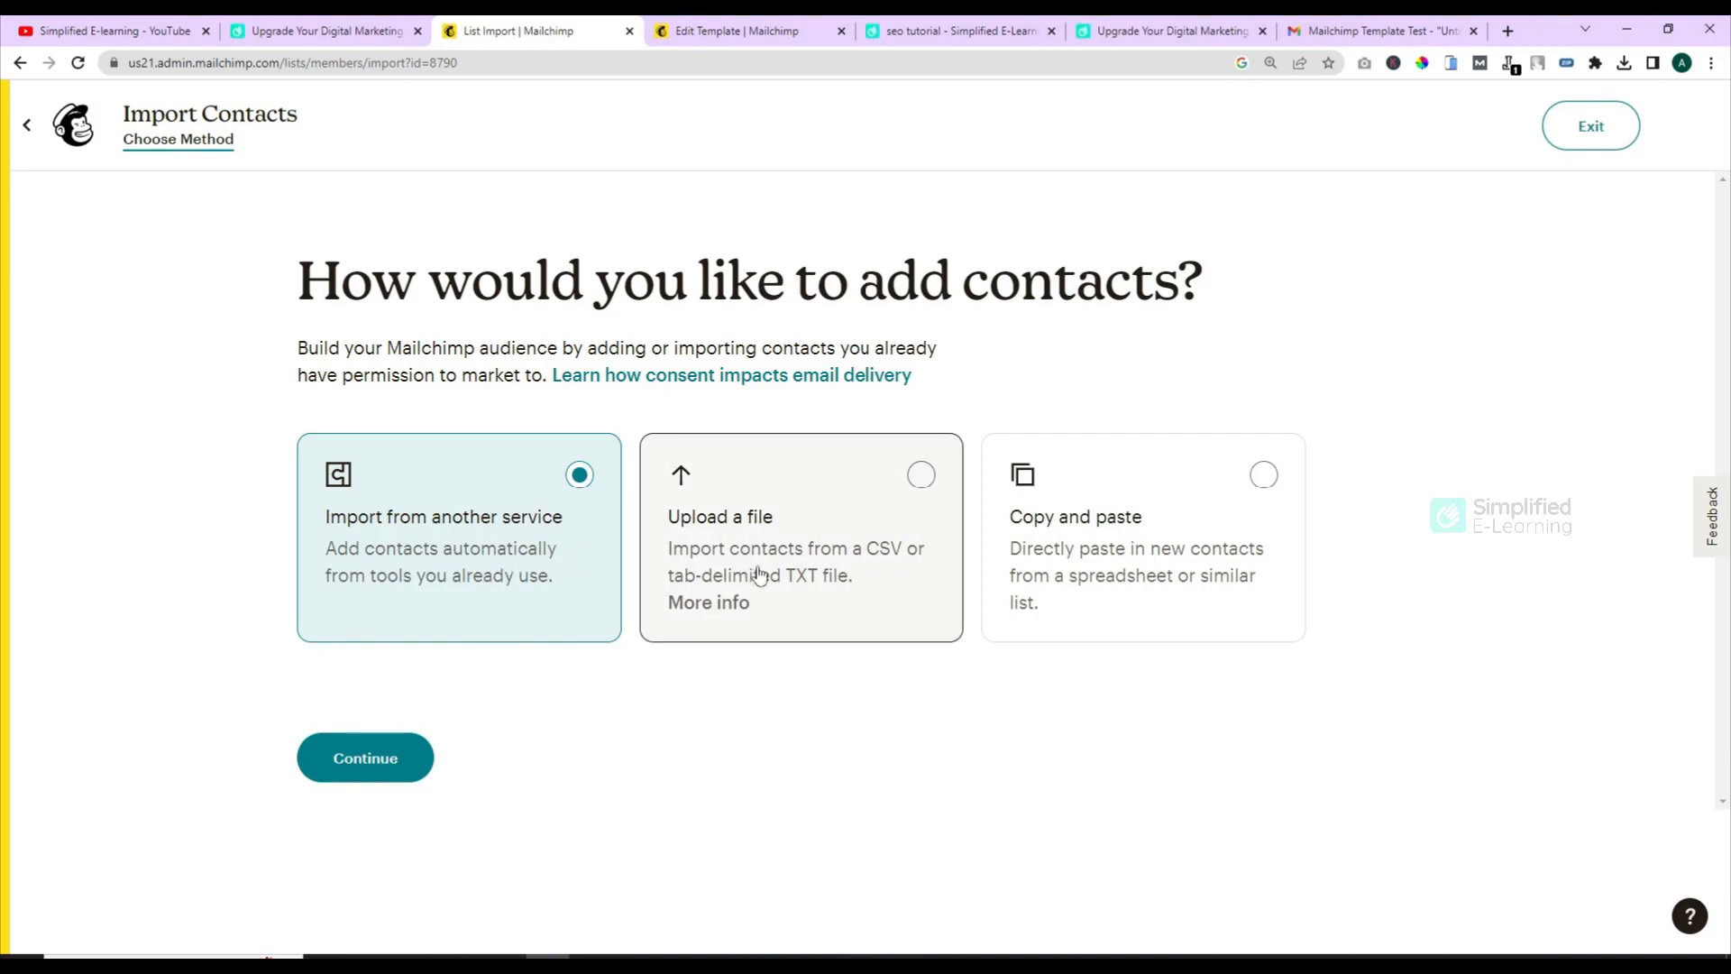
pyautogui.click(794, 550)
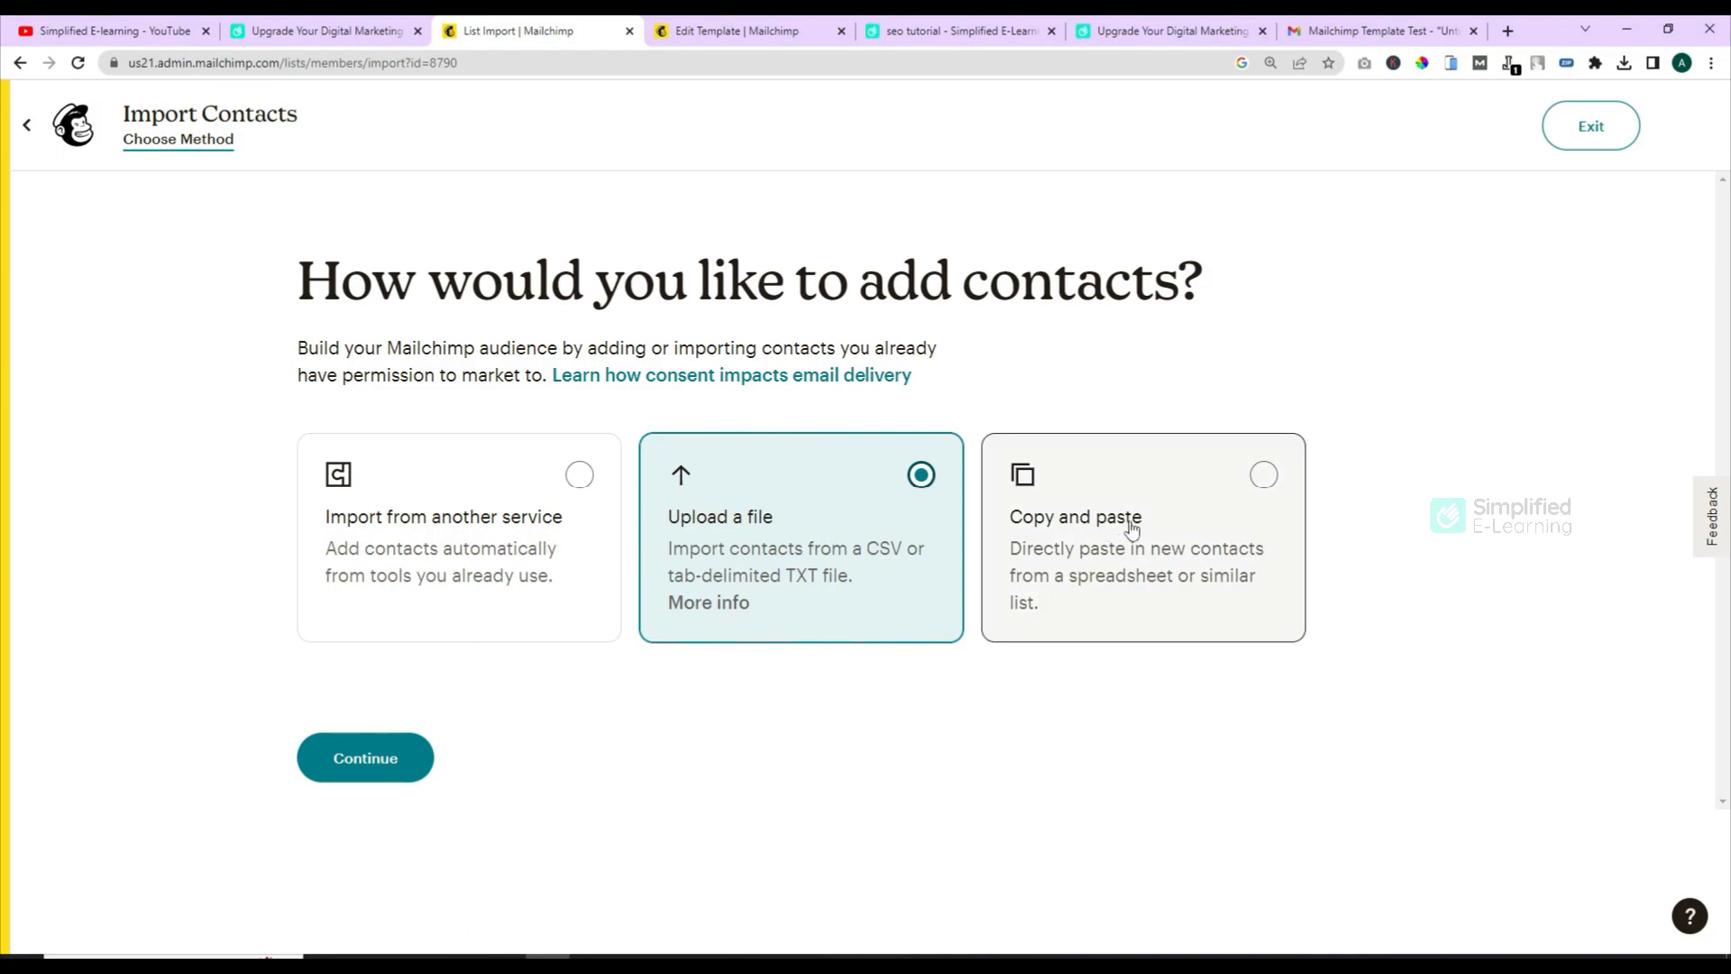
pyautogui.click(1193, 515)
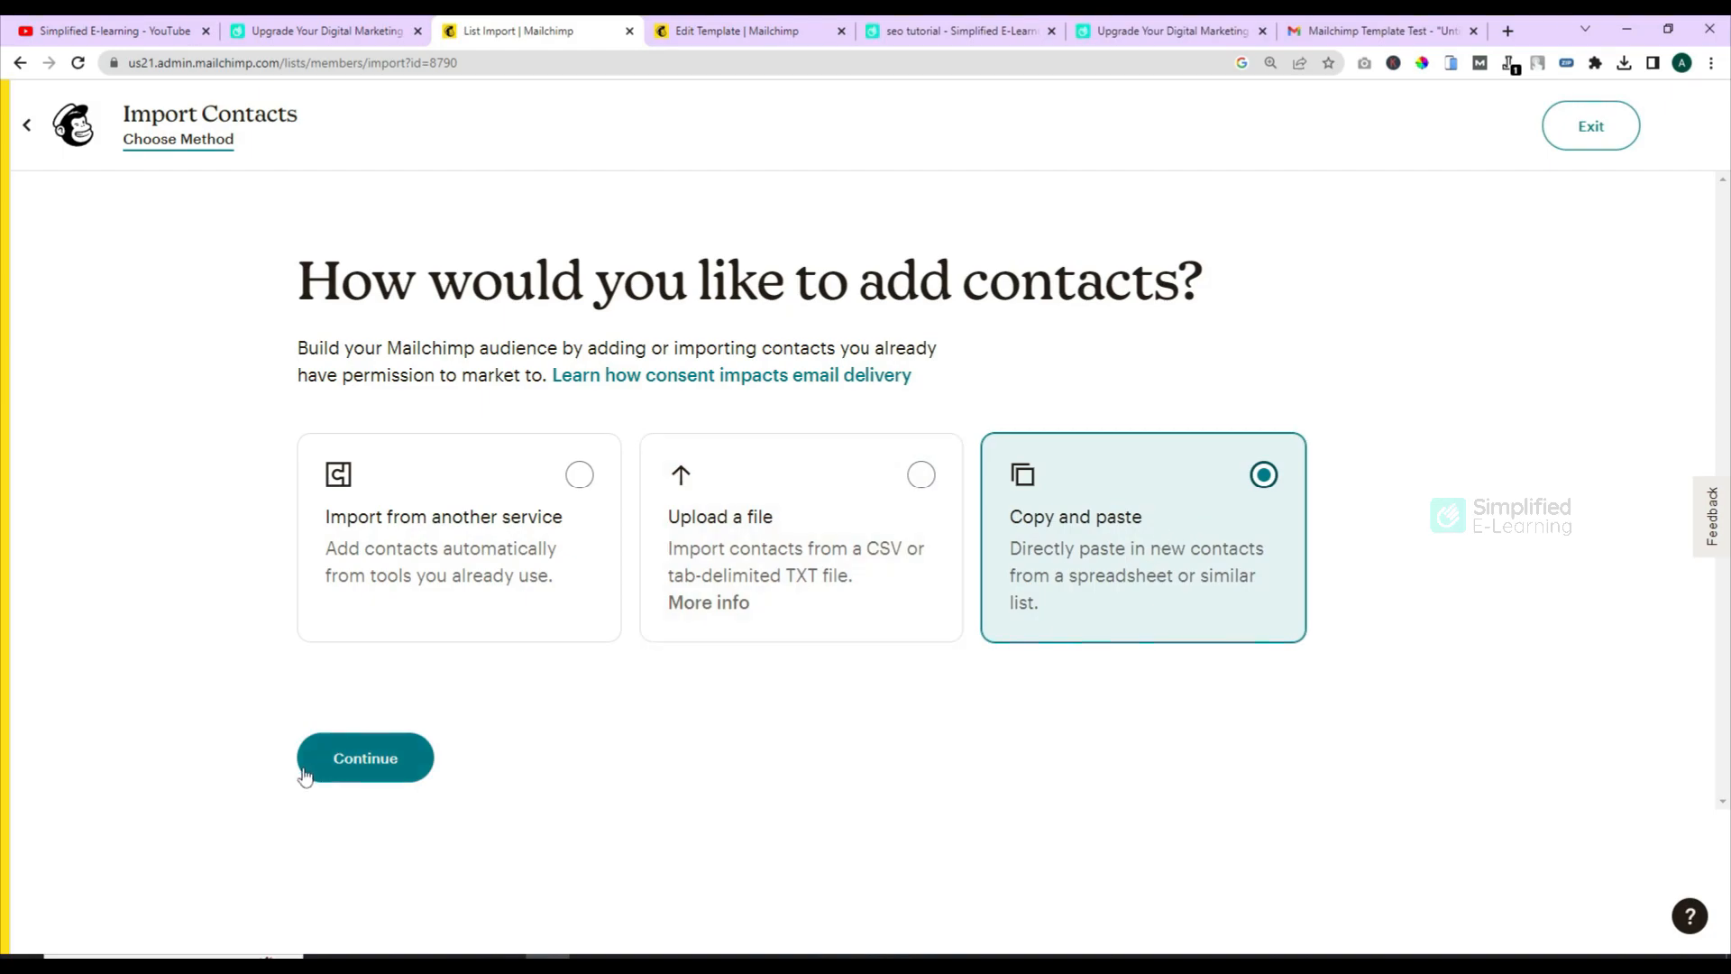
pyautogui.click(370, 764)
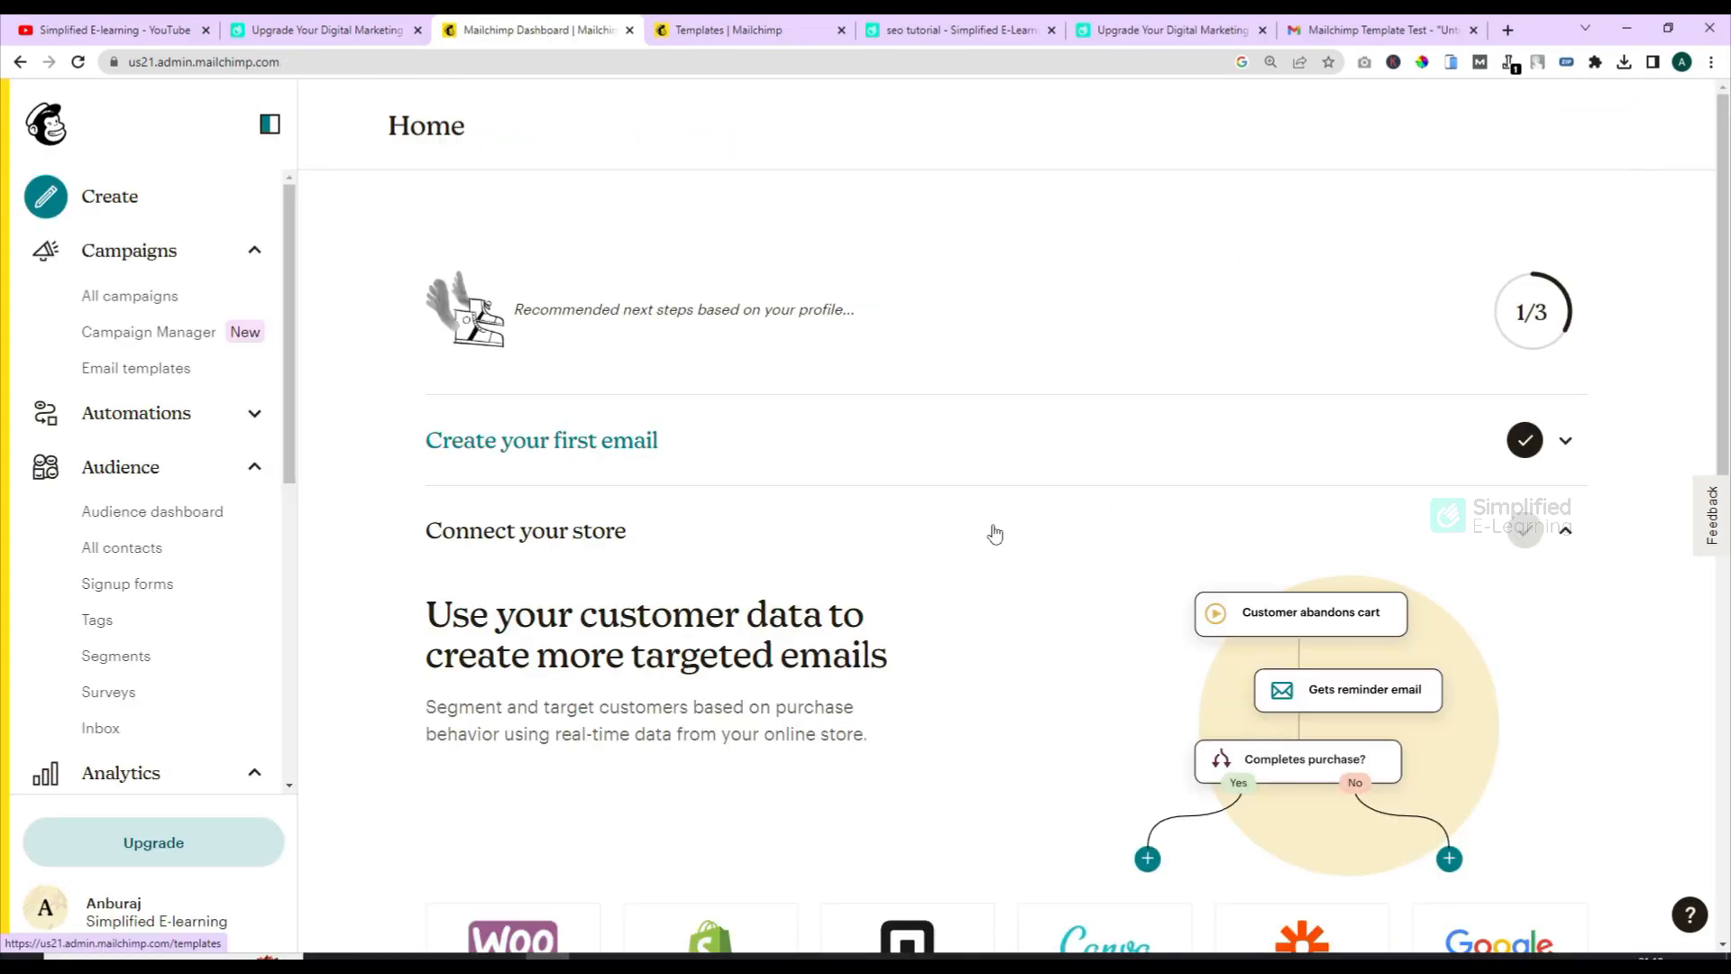
# - Create a campaign from the saved email template named "email"
pyautogui.click(141, 372)
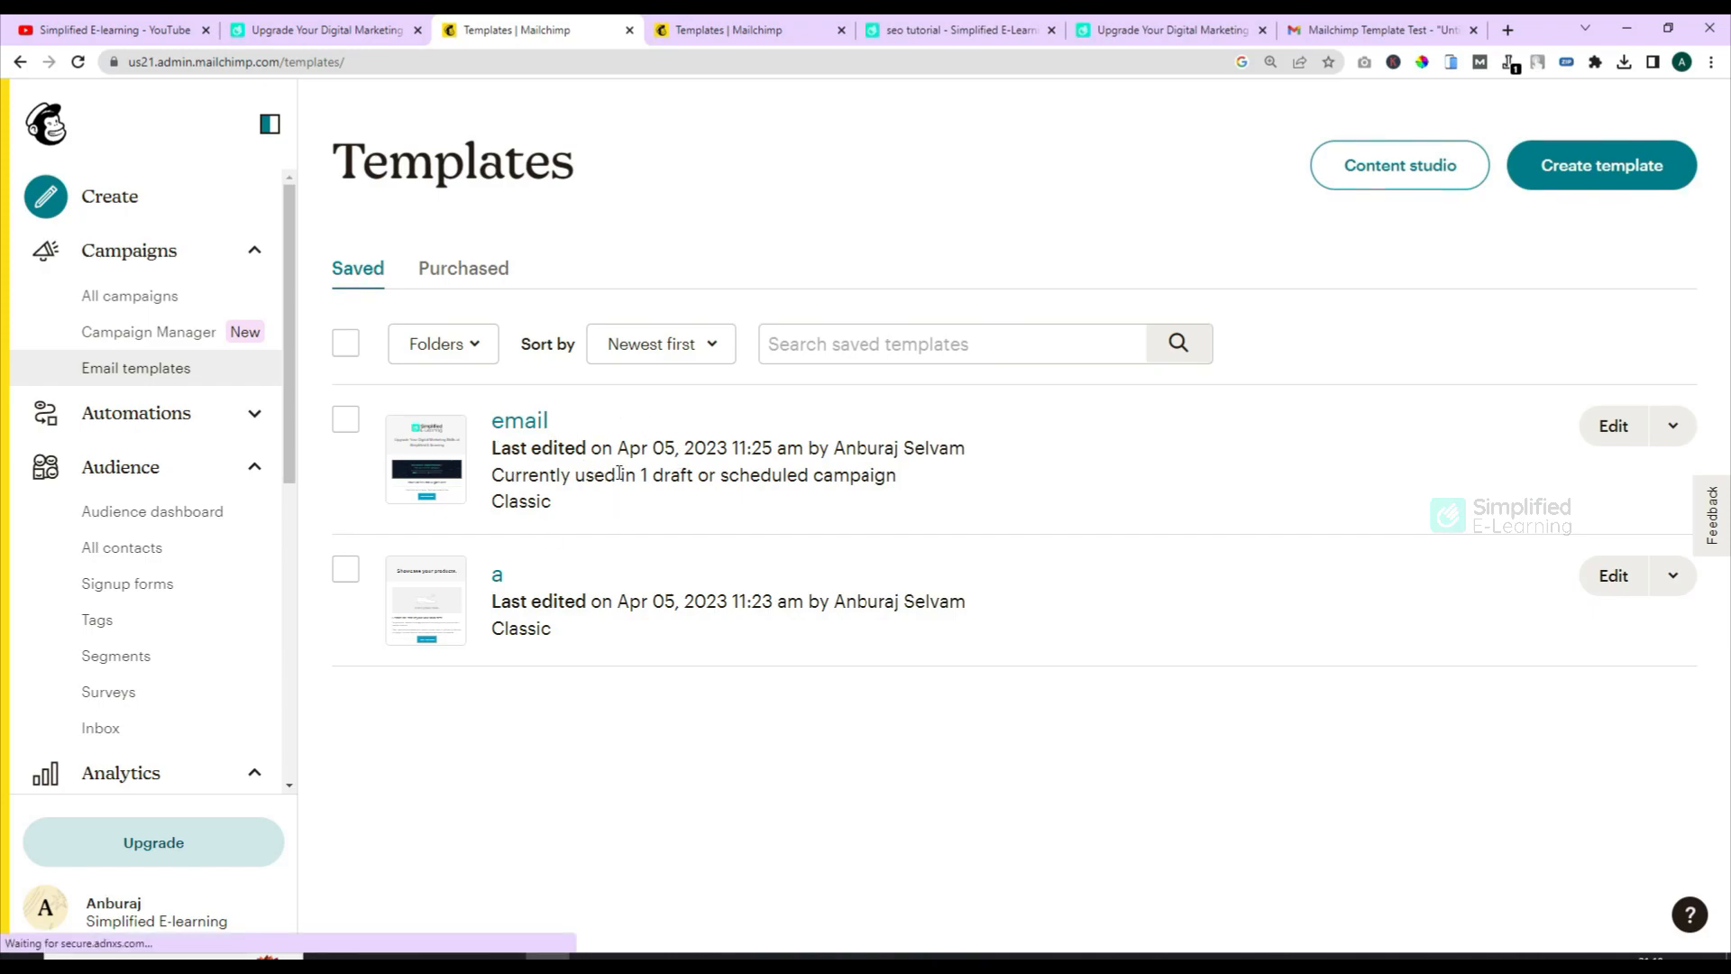
pyautogui.click(1675, 431)
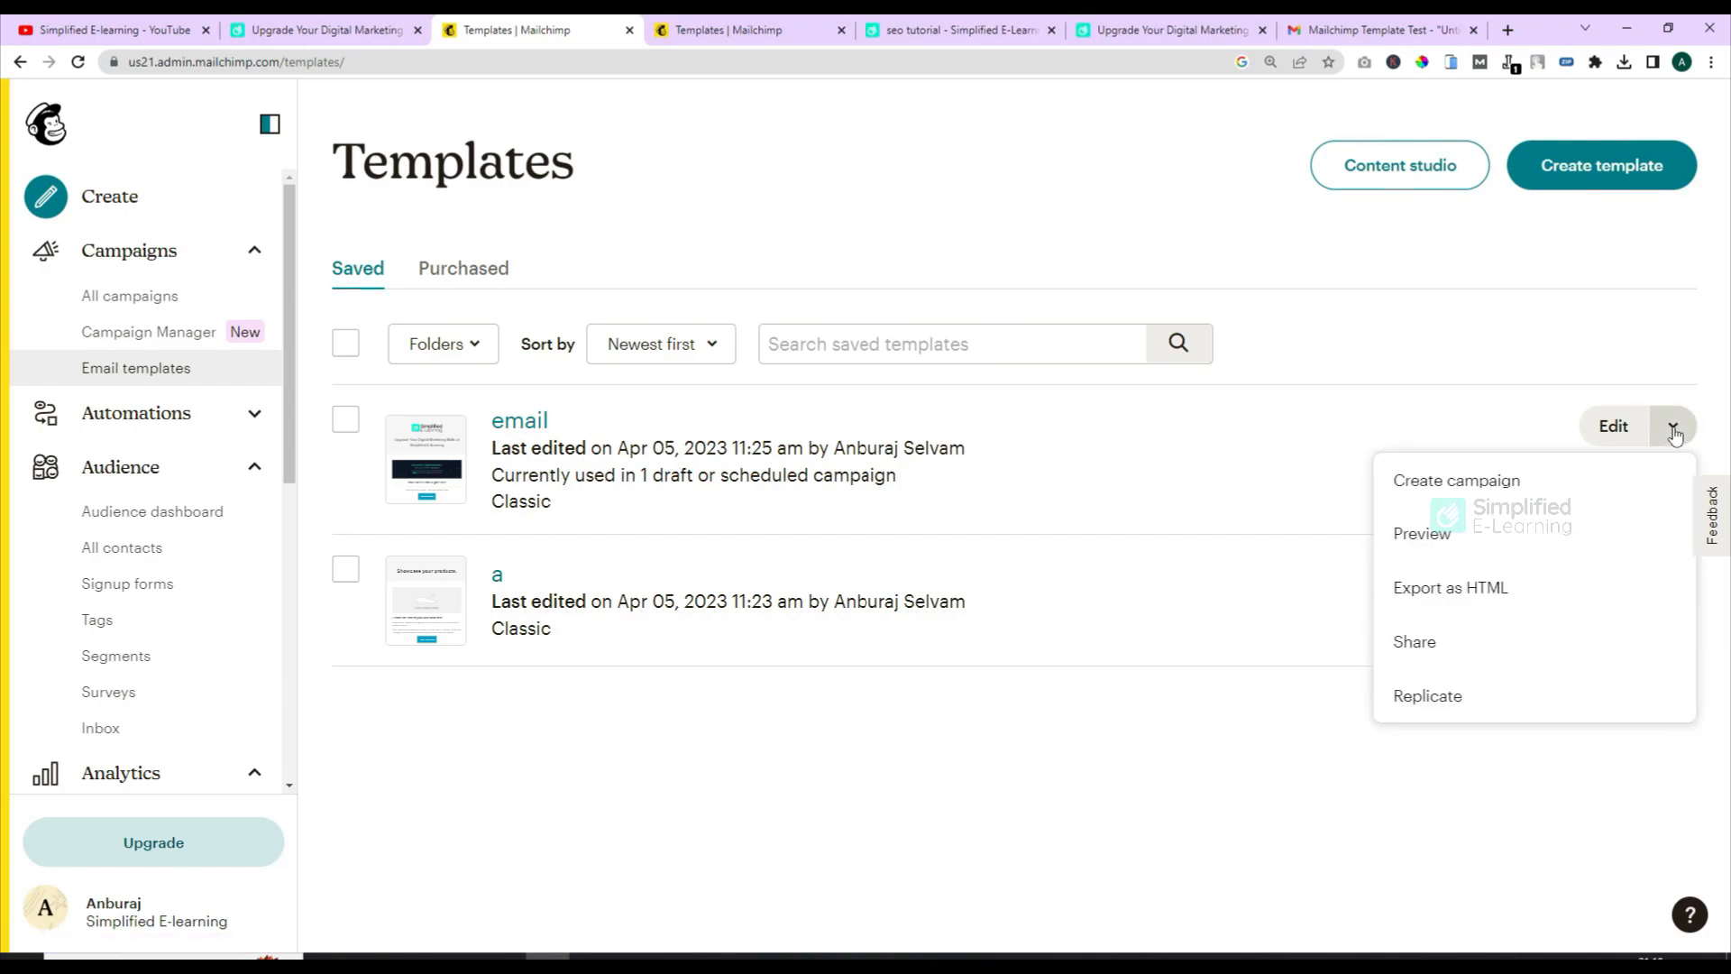
pyautogui.click(1517, 485)
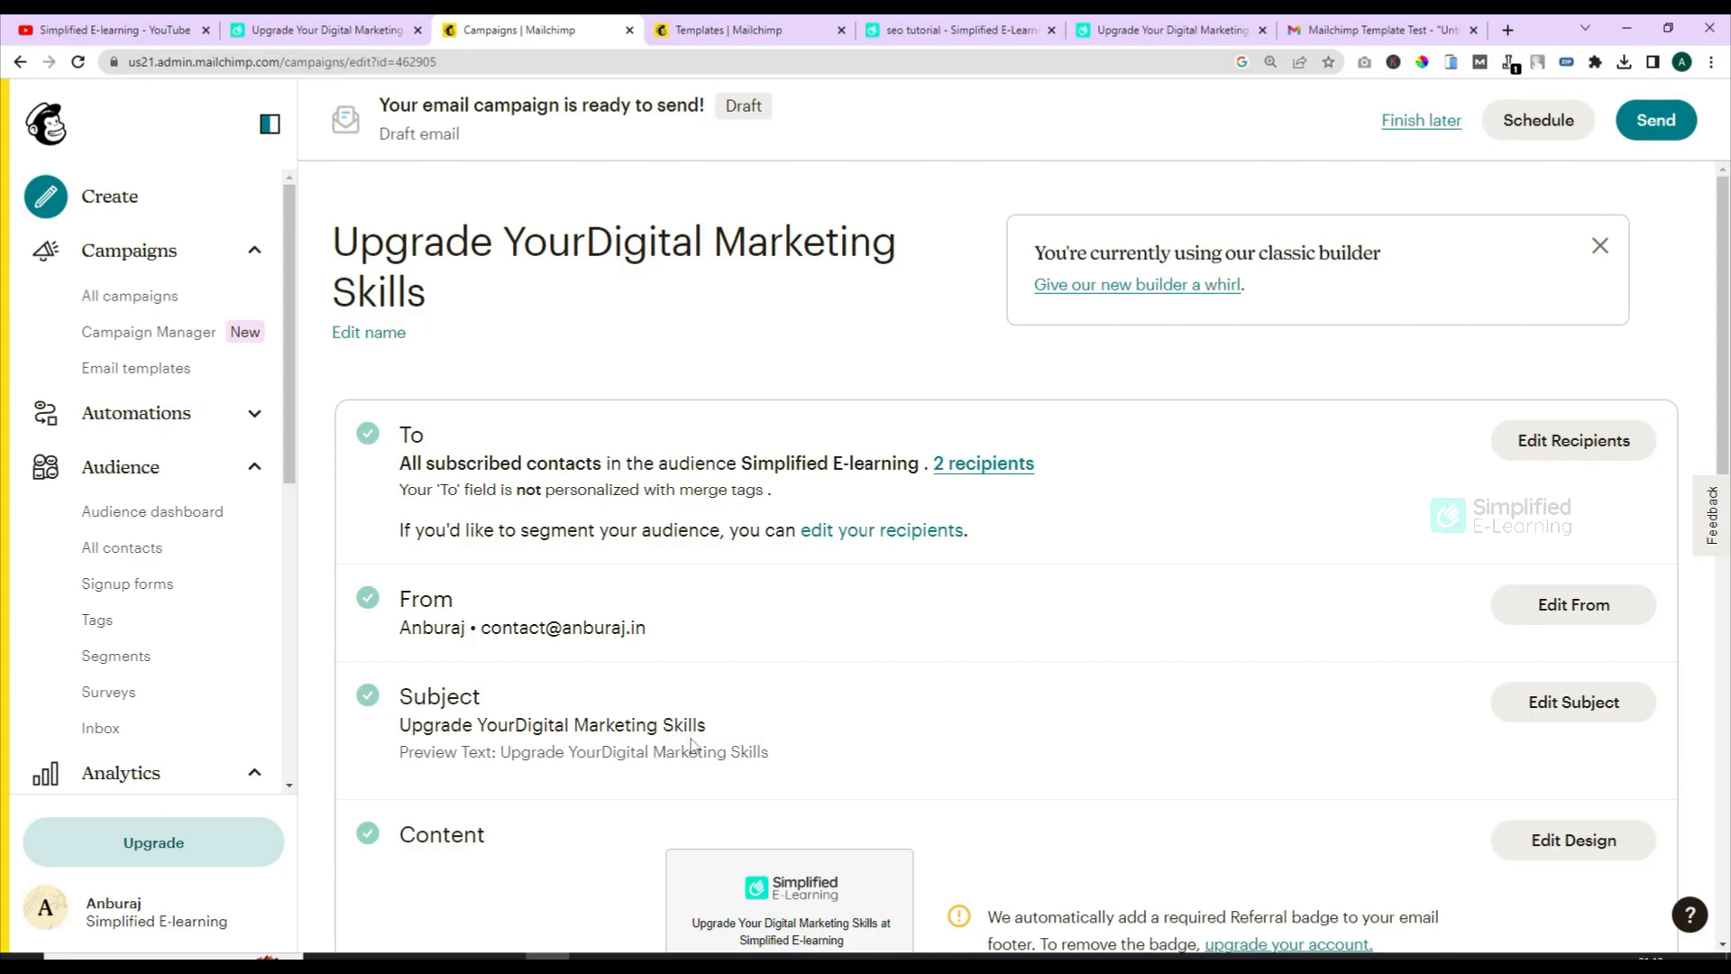
# - Review the campaign's recipients, sender, subject and content, and send it immediately to the Simplified E-learning audience
pyautogui.scroll(-3, 690, 737)
pyautogui.moveTo(873, 672)
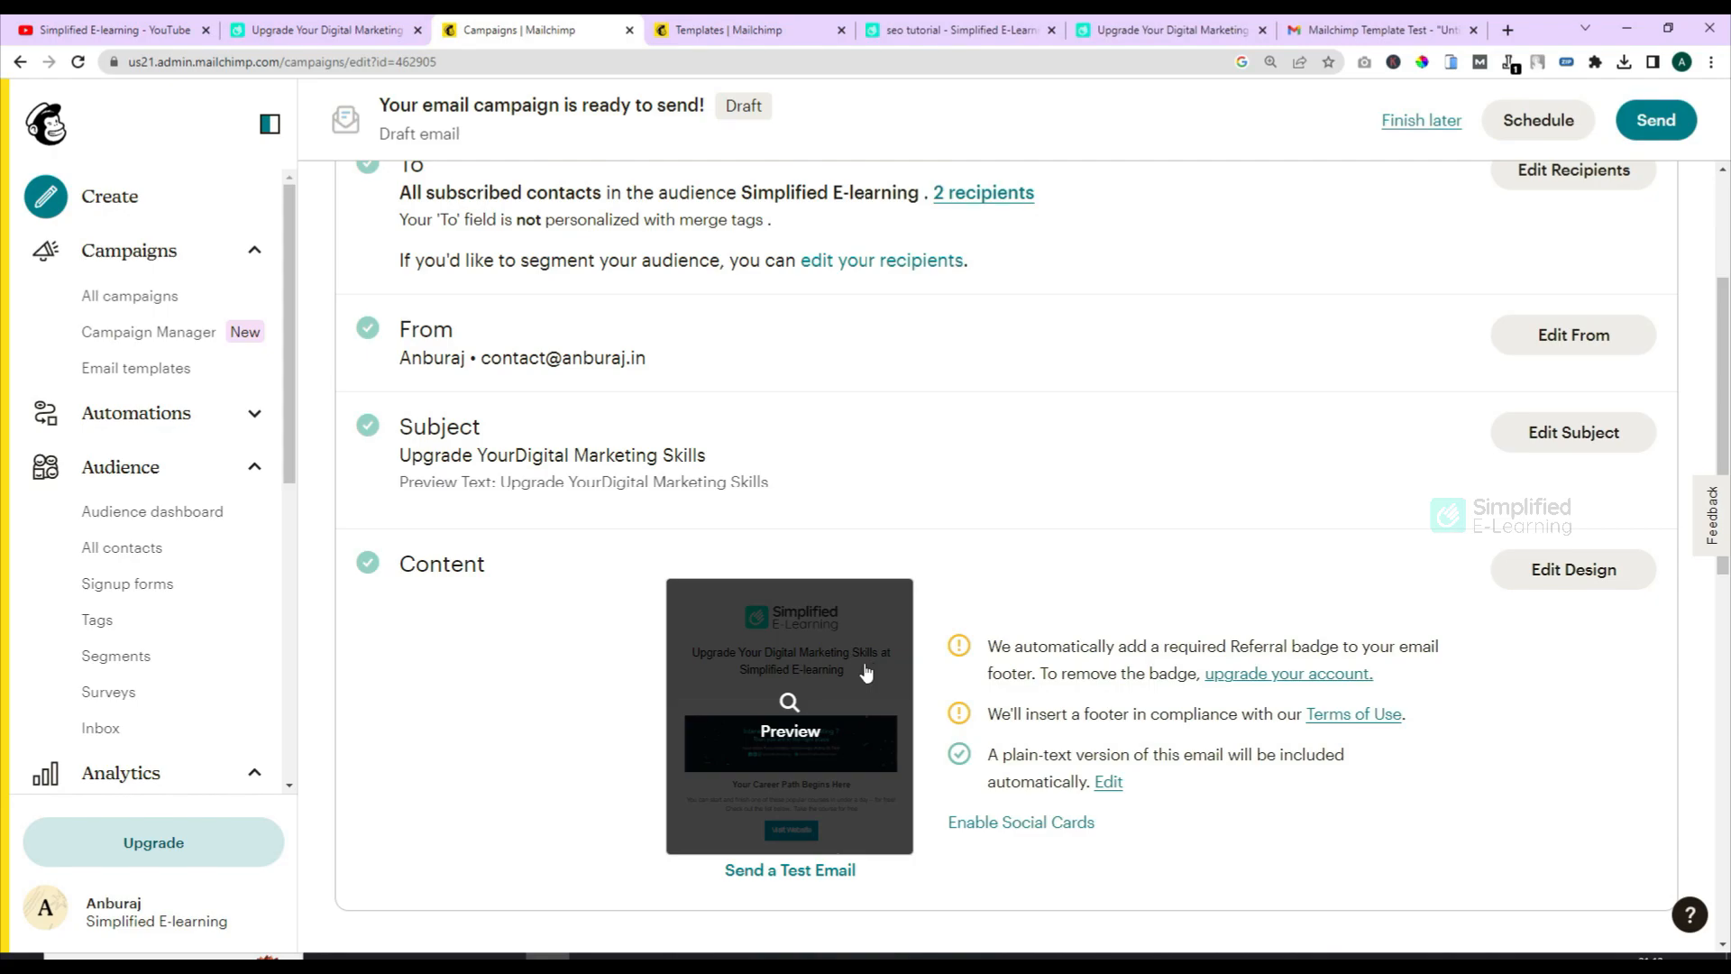
pyautogui.scroll(3, 866, 673)
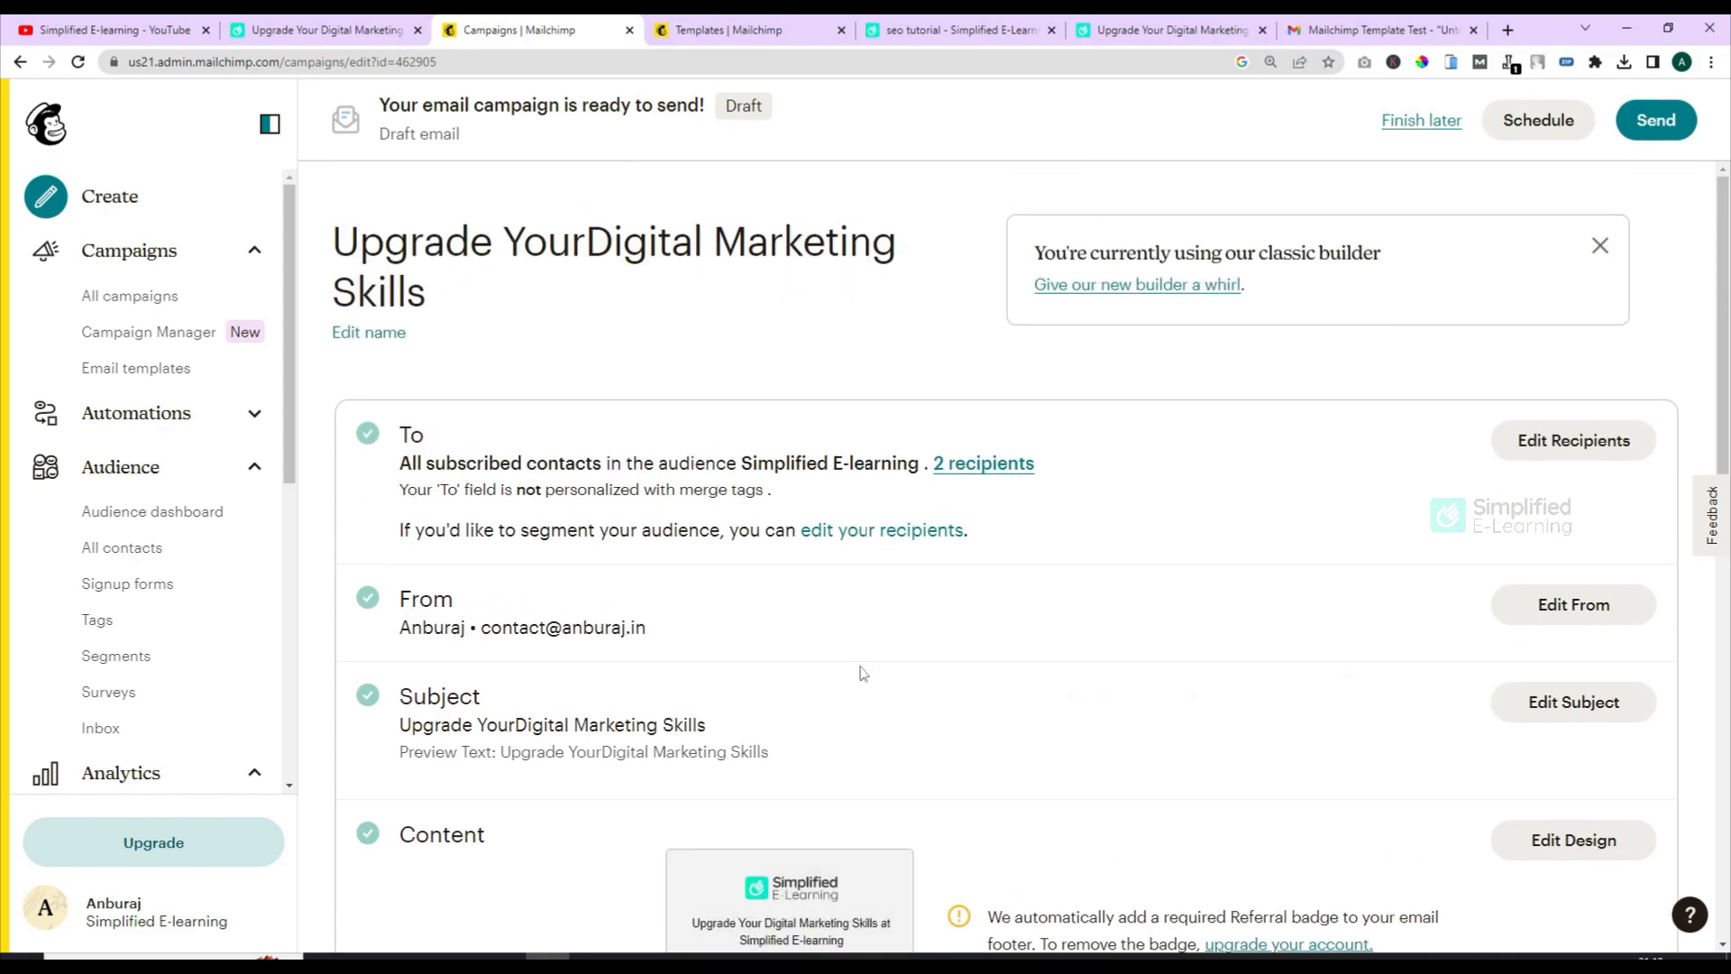
pyautogui.click(1656, 121)
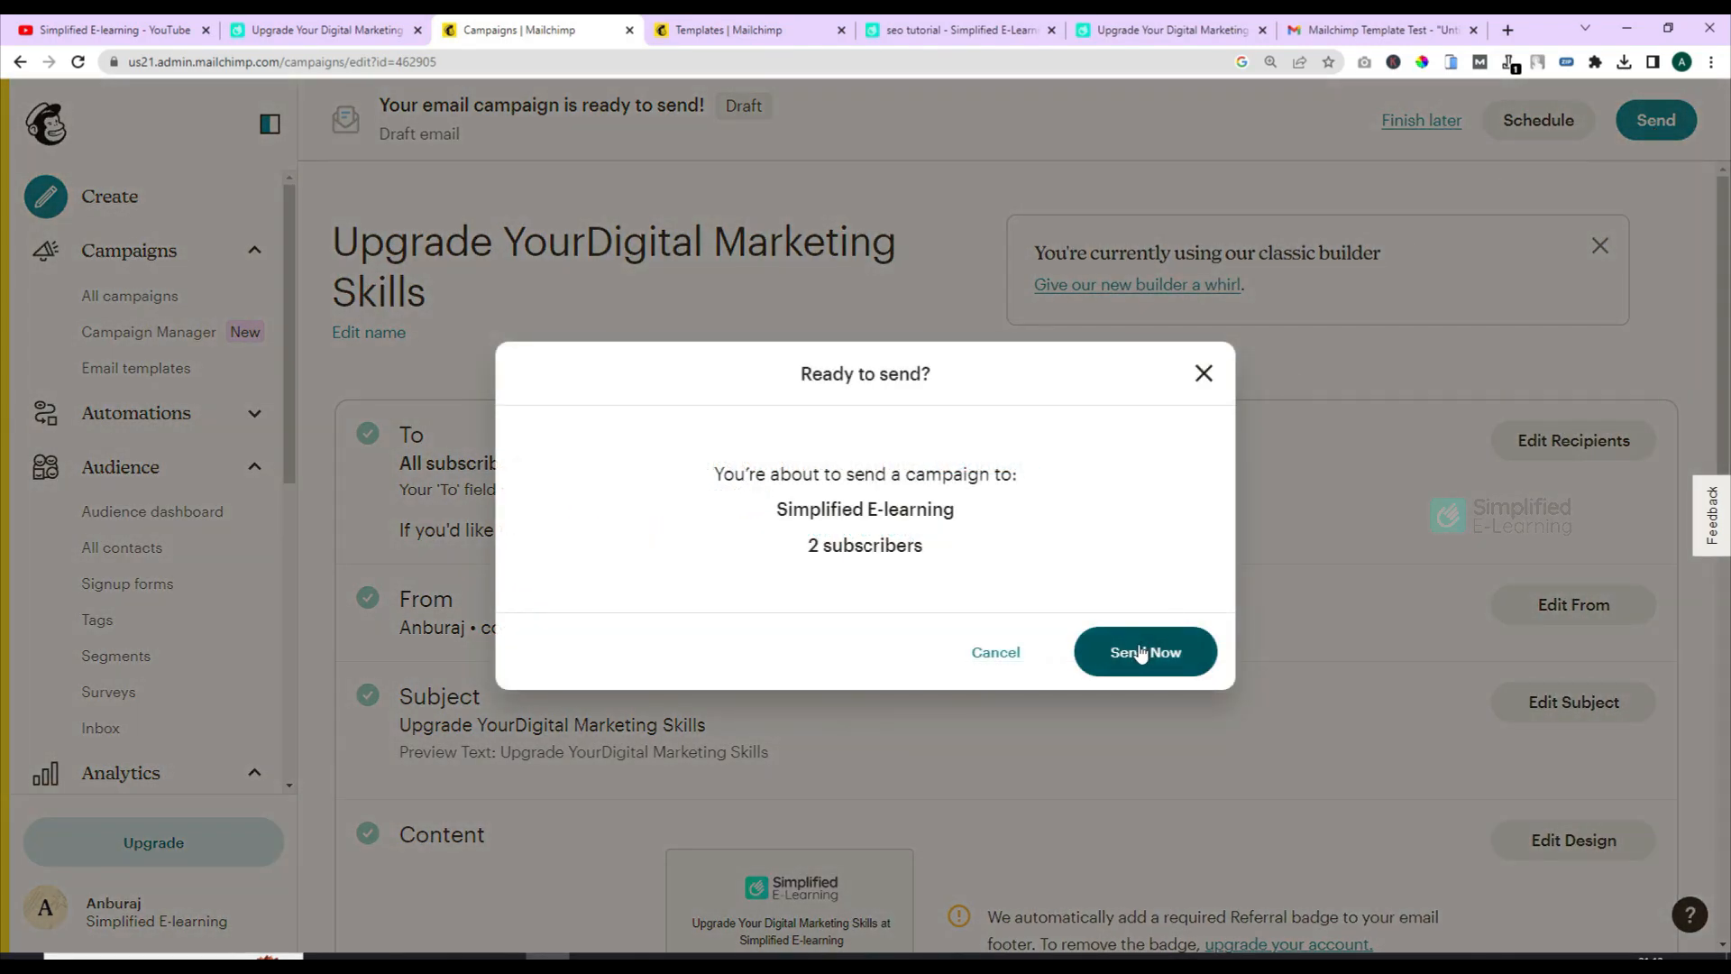
pyautogui.click(1142, 659)
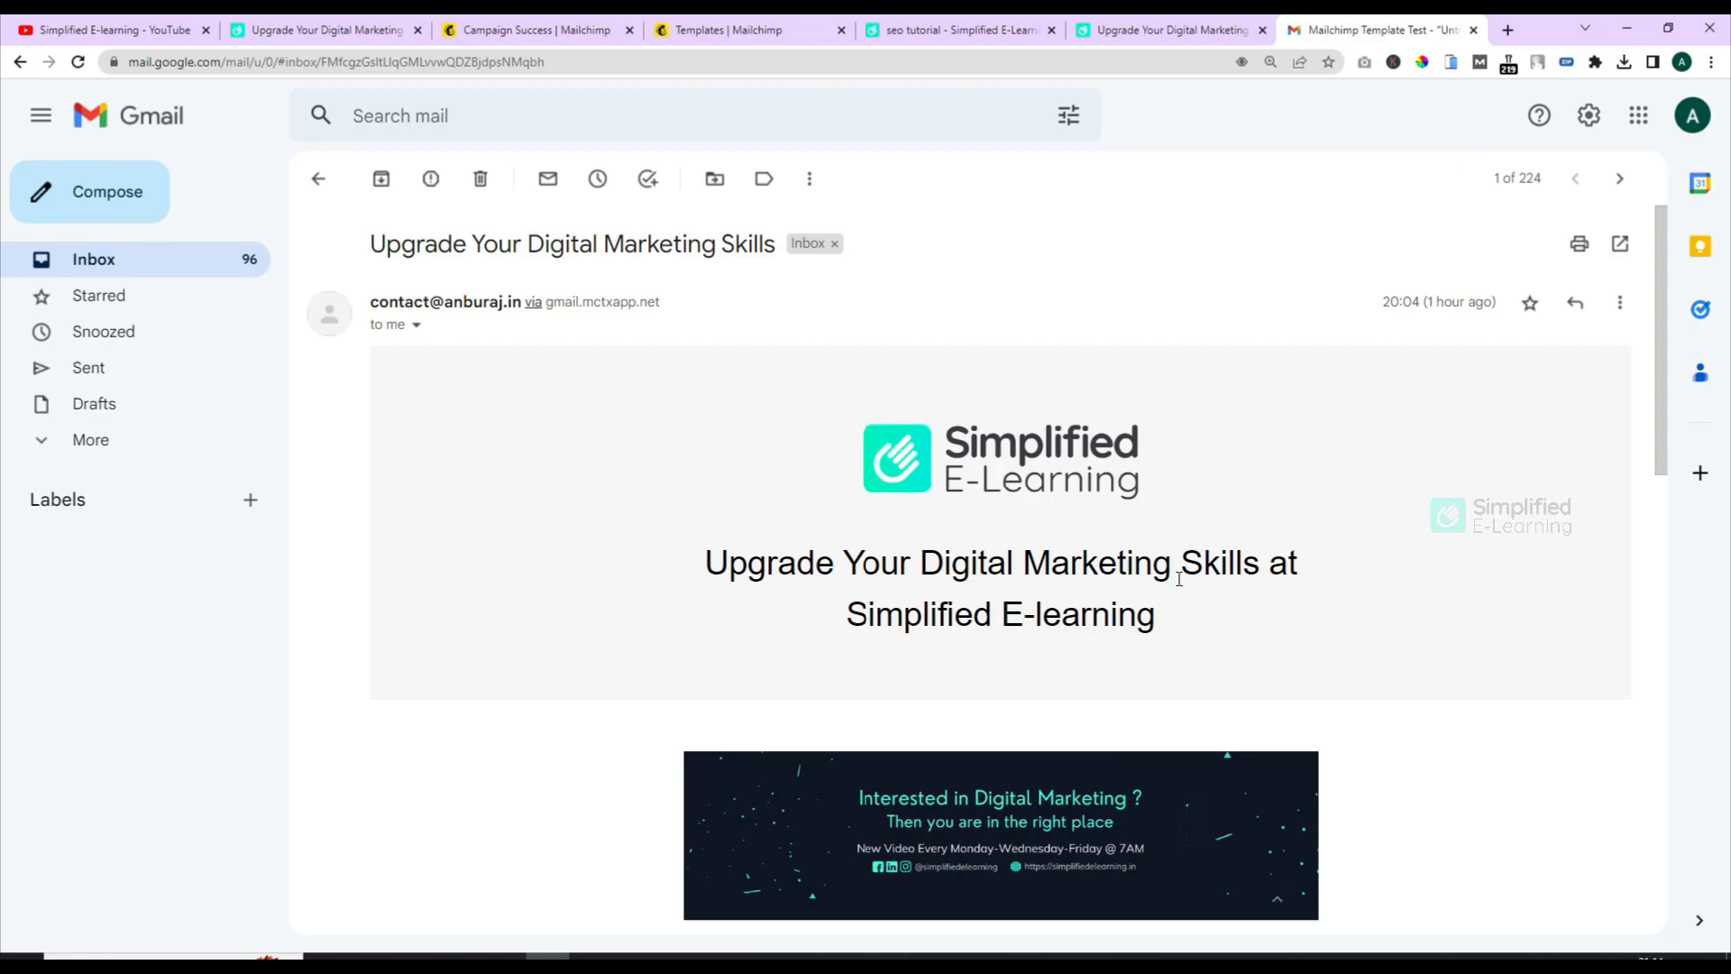
# - Read through the received email in Gmail down to its footer and open the Simplified E-Learning website from it
pyautogui.scroll(-12, 1179, 579)
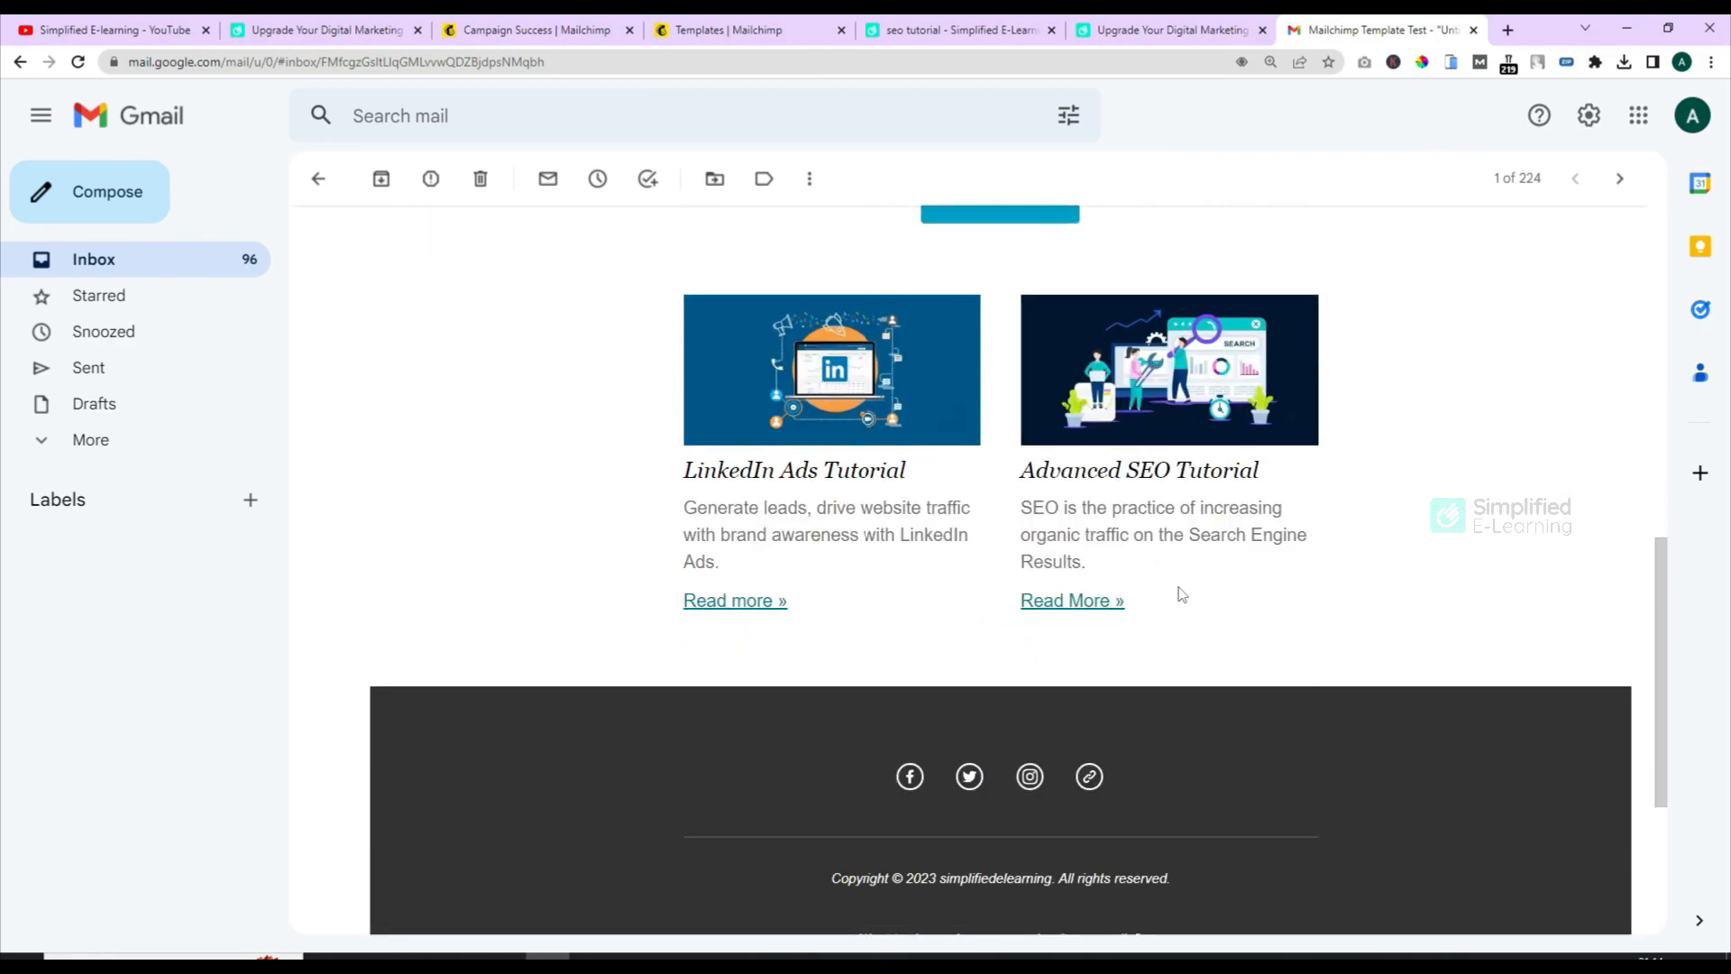
pyautogui.scroll(-2, 1182, 594)
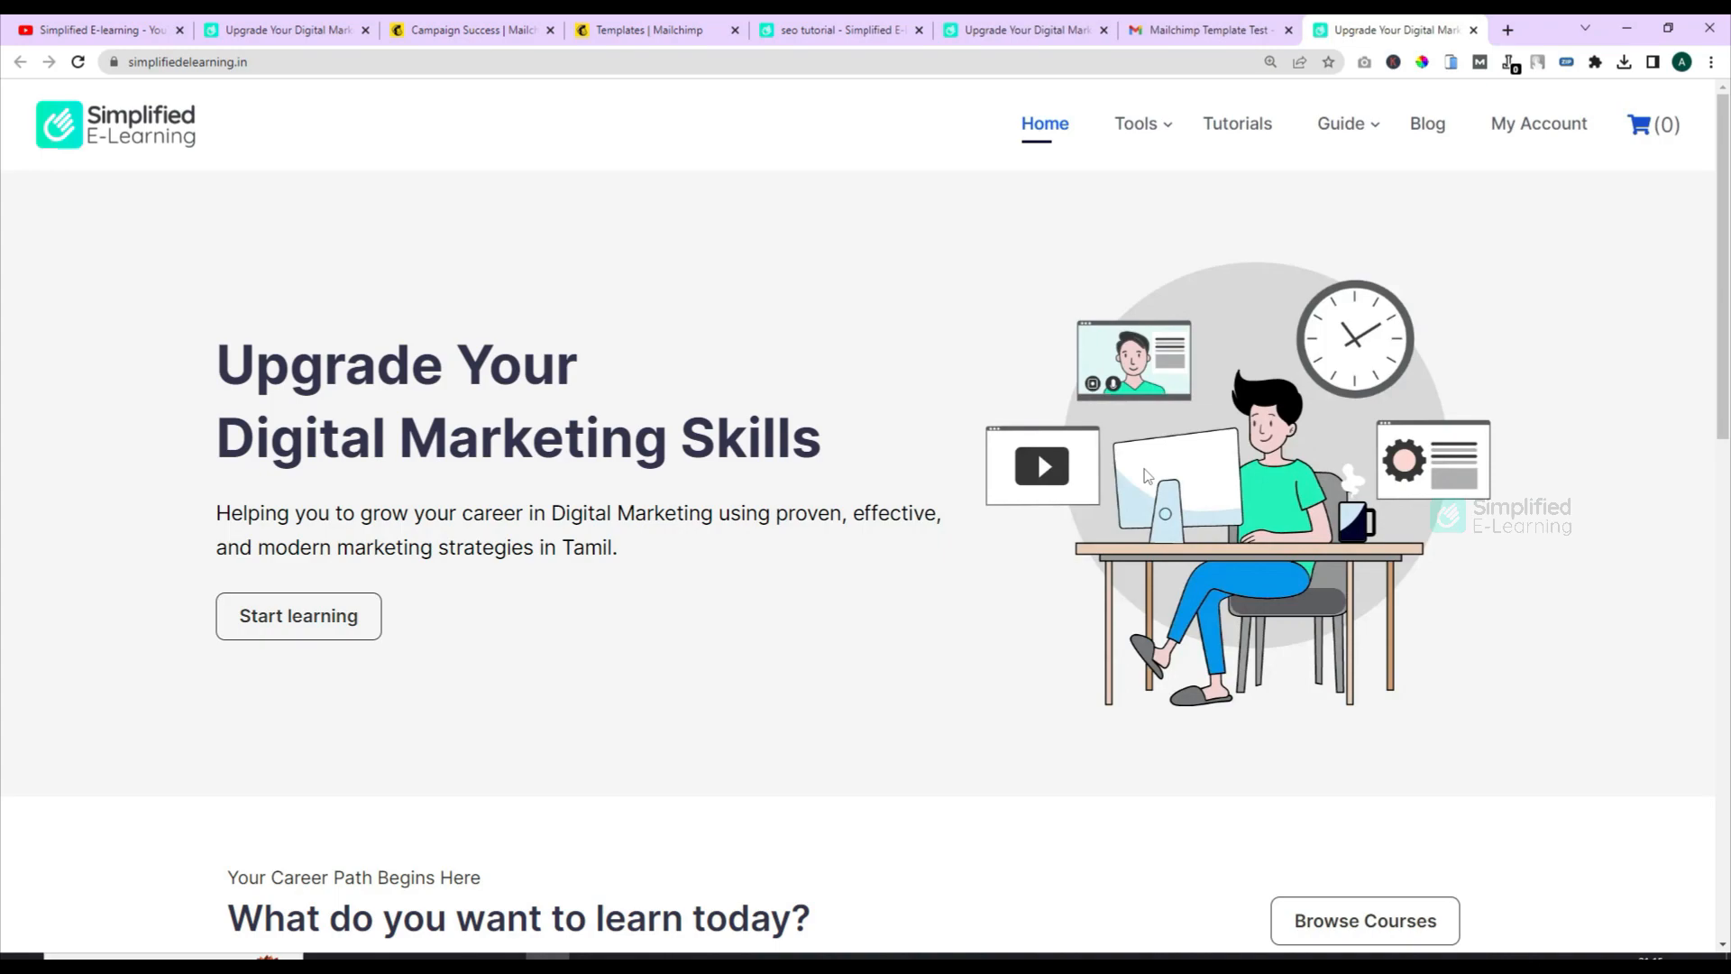